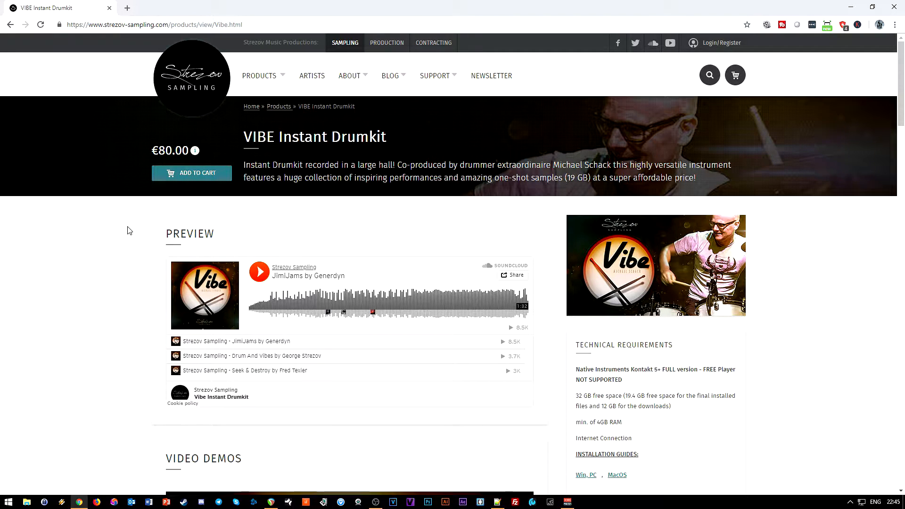
# Review the VIBE Instant Drumkit product page, covering the technical requirements, library description, engine screenshots and feature overview
pyautogui.scroll(-8, 109, 241)
pyautogui.scroll(5, 109, 241)
pyautogui.scroll(1, 109, 241)
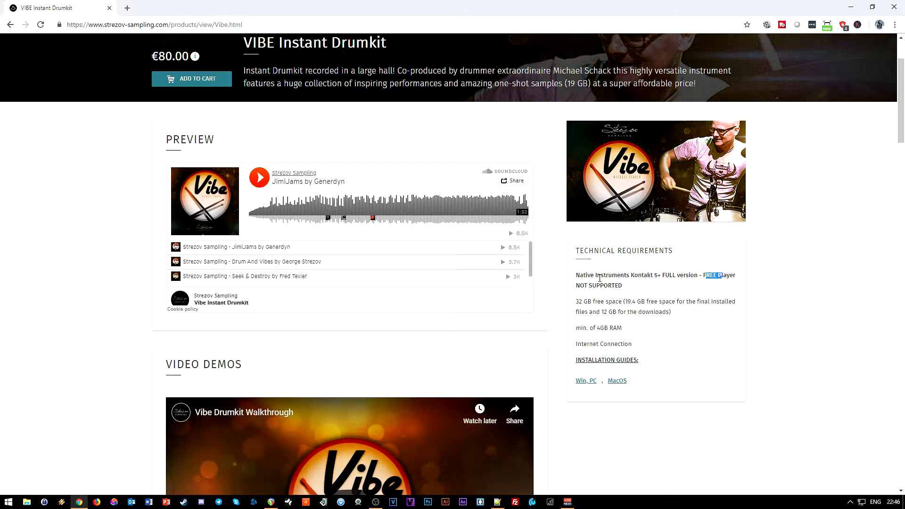
pyautogui.scroll(-5, 635, 287)
pyautogui.scroll(-9, 622, 283)
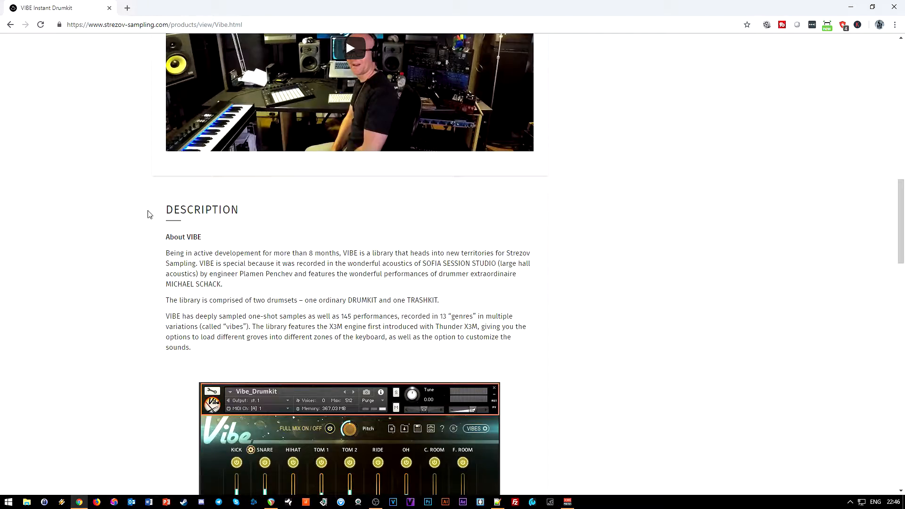
pyautogui.scroll(-2, 149, 214)
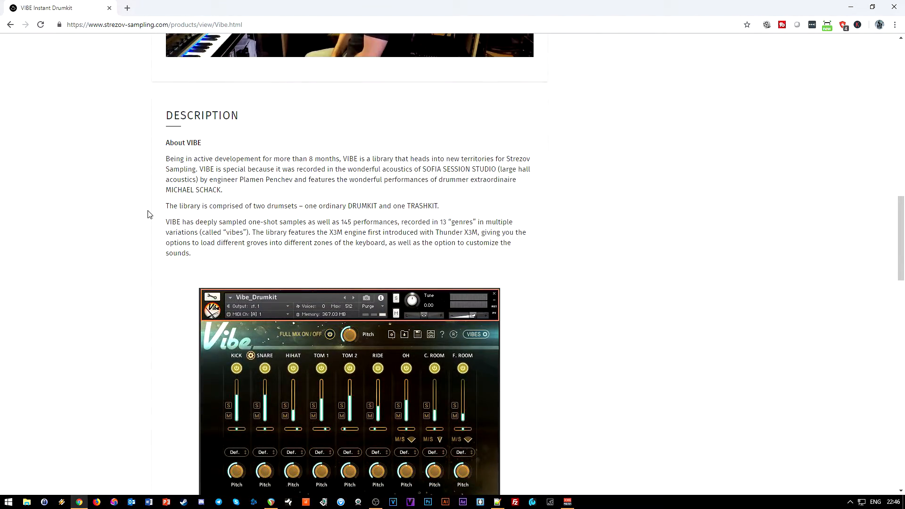
pyautogui.scroll(20, 149, 214)
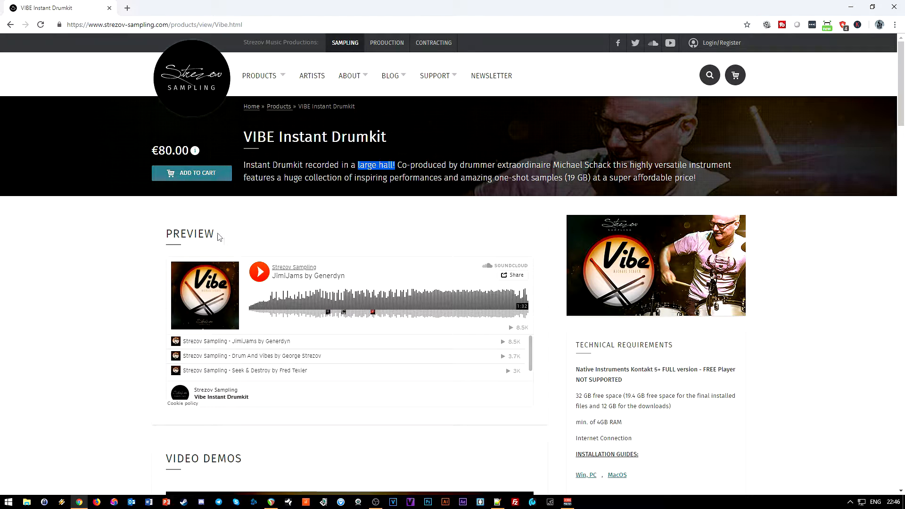
pyautogui.scroll(-10, 225, 241)
pyautogui.scroll(-10, 158, 241)
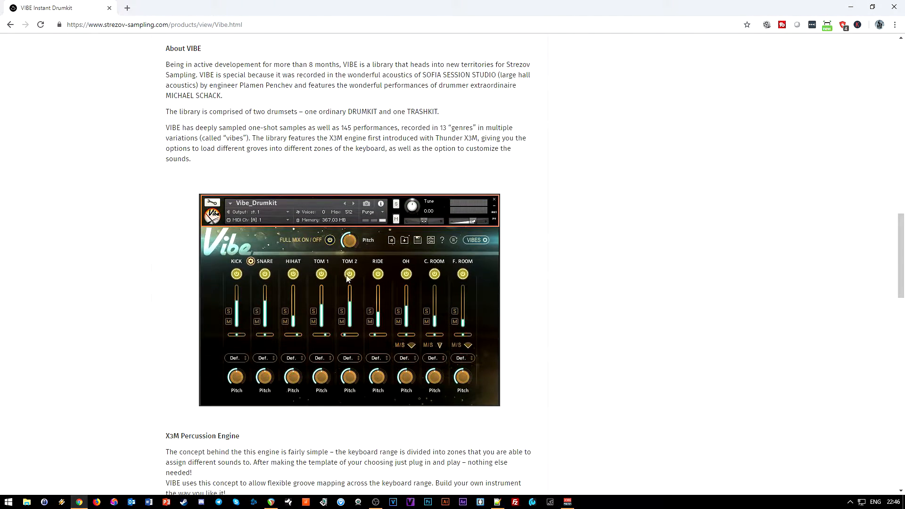
pyautogui.scroll(-10, 278, 290)
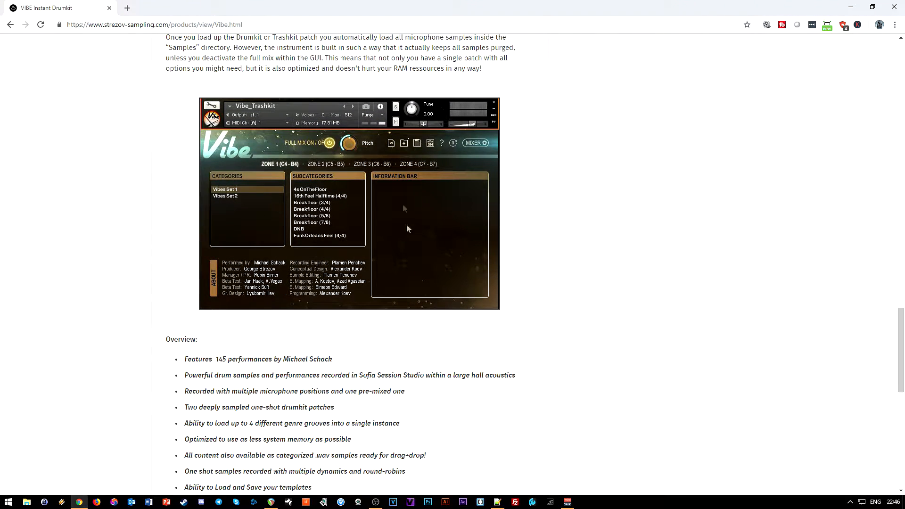
pyautogui.scroll(-3, 153, 206)
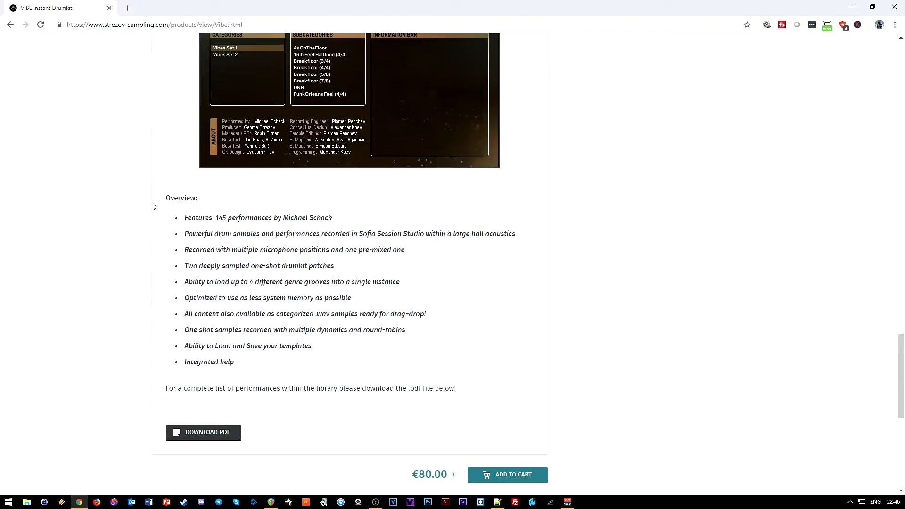
pyautogui.scroll(2, 157, 195)
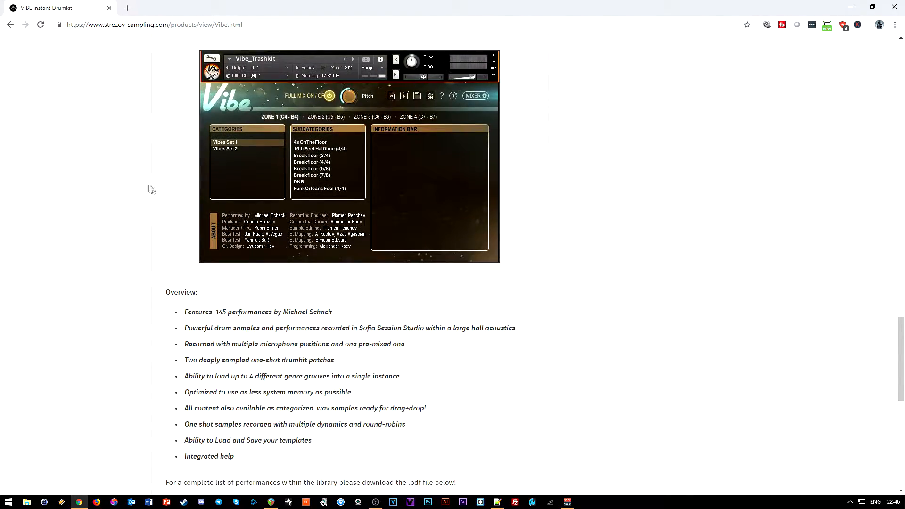
pyautogui.scroll(20, 239, 335)
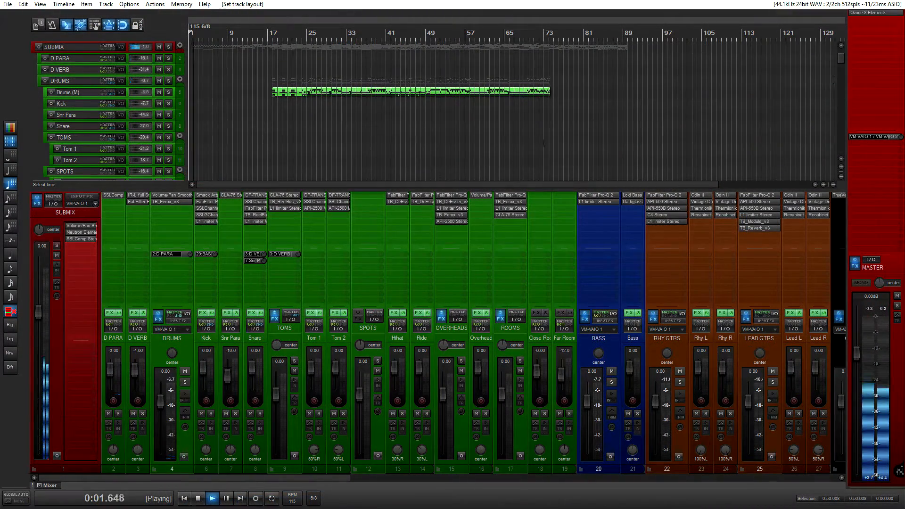
# Hide the mixer in the REAPER project so the track list and arrangement fill the window height
pyautogui.moveTo(171, 478); pyautogui.dragTo(78, 471)
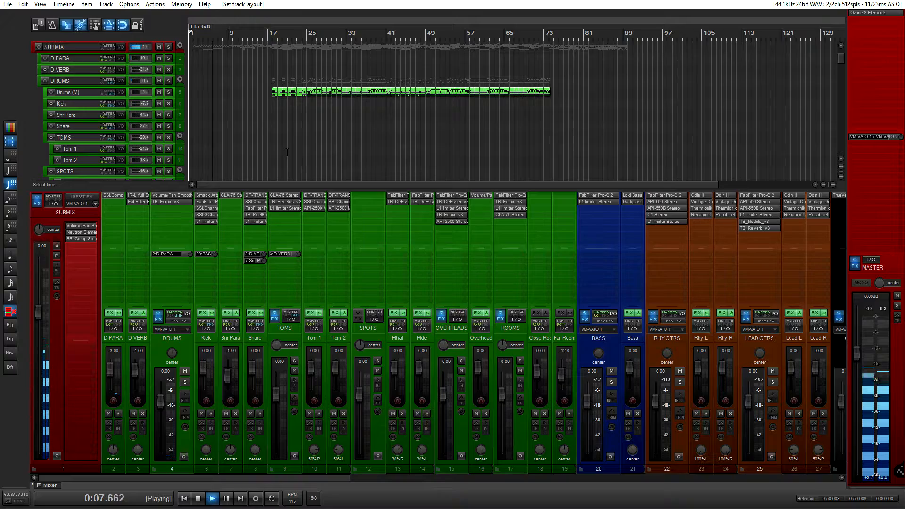
pyautogui.hotkey('ctrl', 'm')
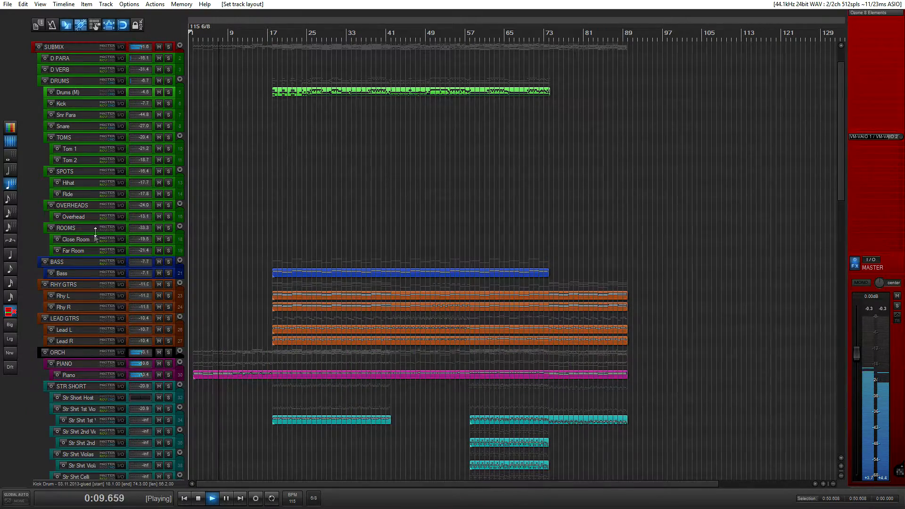
# Examine the project's tracks from the drums and guitars down through strings, choirs, horns and percussion during playback
pyautogui.scroll(-5, 117, 235)
pyautogui.scroll(-12, 139, 238)
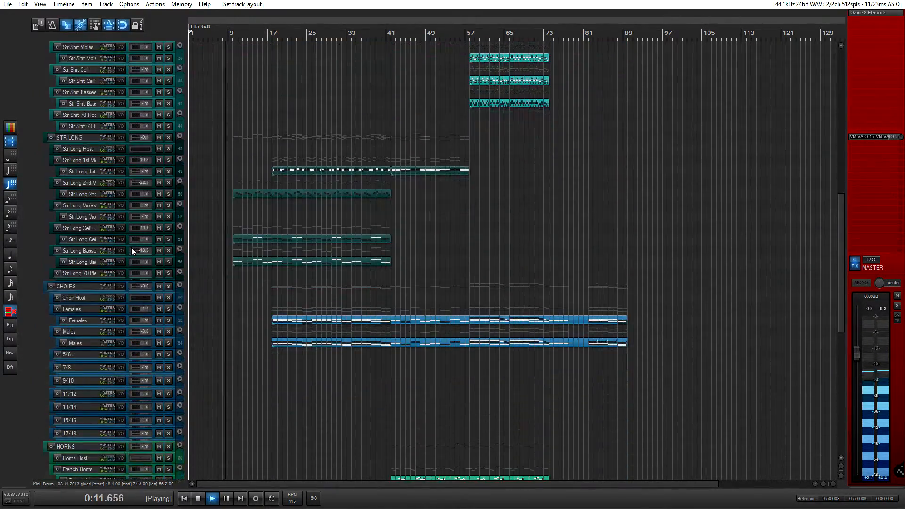
pyautogui.scroll(-3, 126, 246)
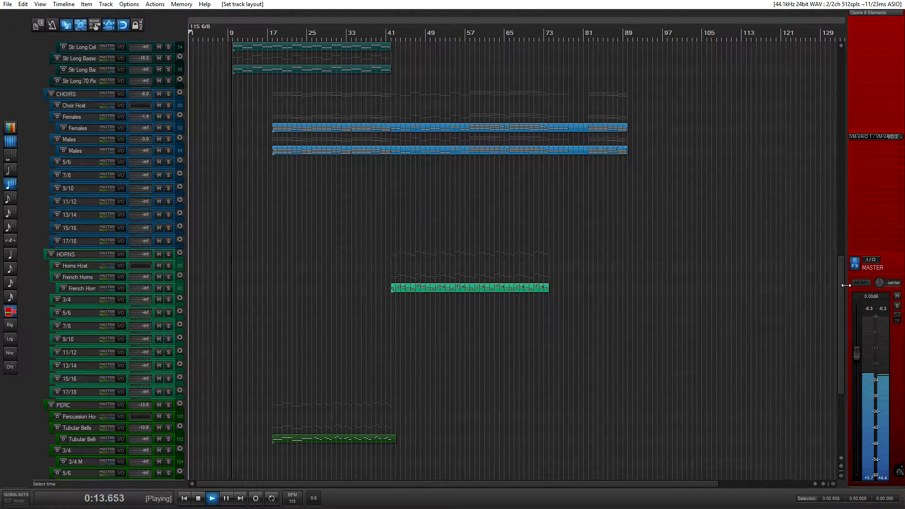
pyautogui.scroll(-2, 839, 309)
pyautogui.moveTo(838, 306); pyautogui.dragTo(850, 169)
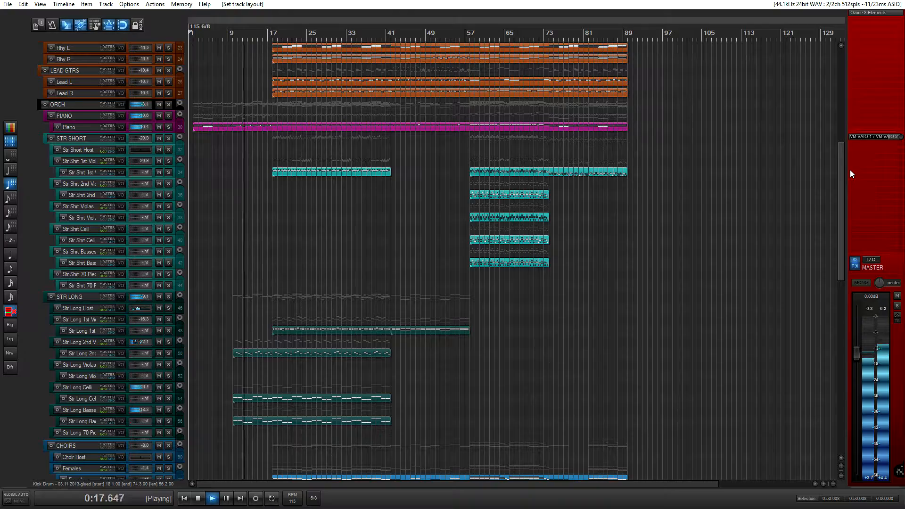
pyautogui.moveTo(850, 170); pyautogui.dragTo(860, 54)
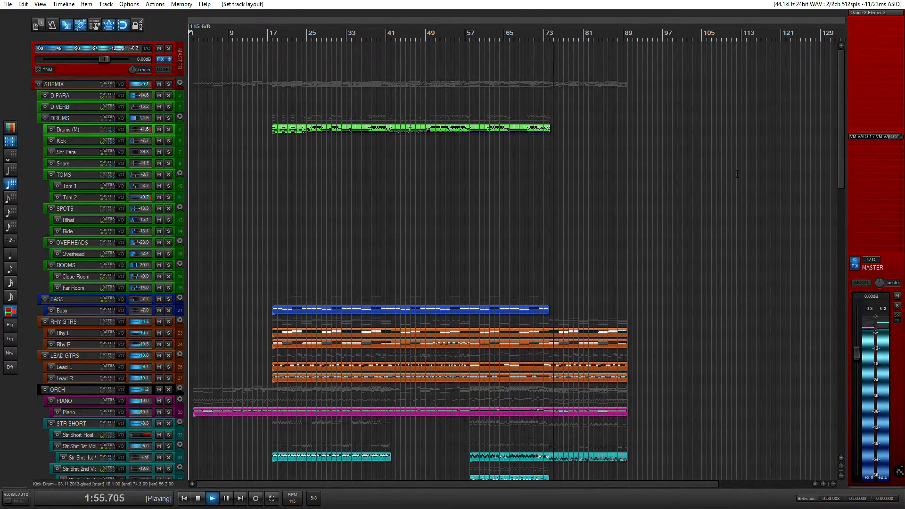
pyautogui.moveTo(844, 159)
pyautogui.mouseDown()
pyautogui.moveTo(848, 281)
pyautogui.moveTo(844, 157)
pyautogui.mouseUp()
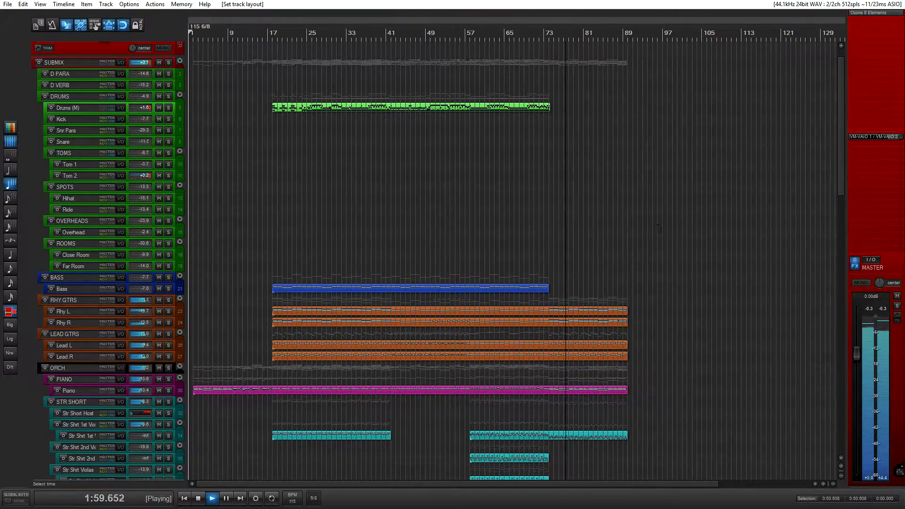
pyautogui.moveTo(841, 154); pyautogui.dragTo(834, 286)
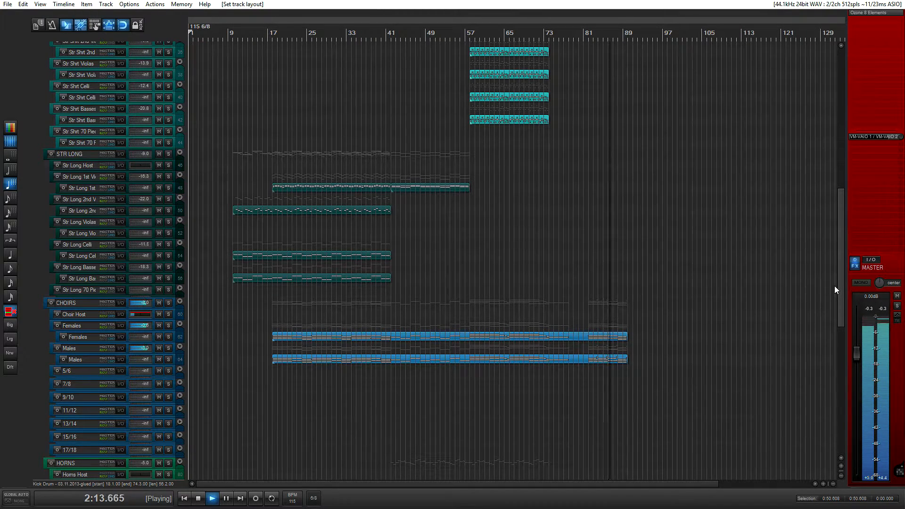
pyautogui.moveTo(835, 285); pyautogui.dragTo(845, 156)
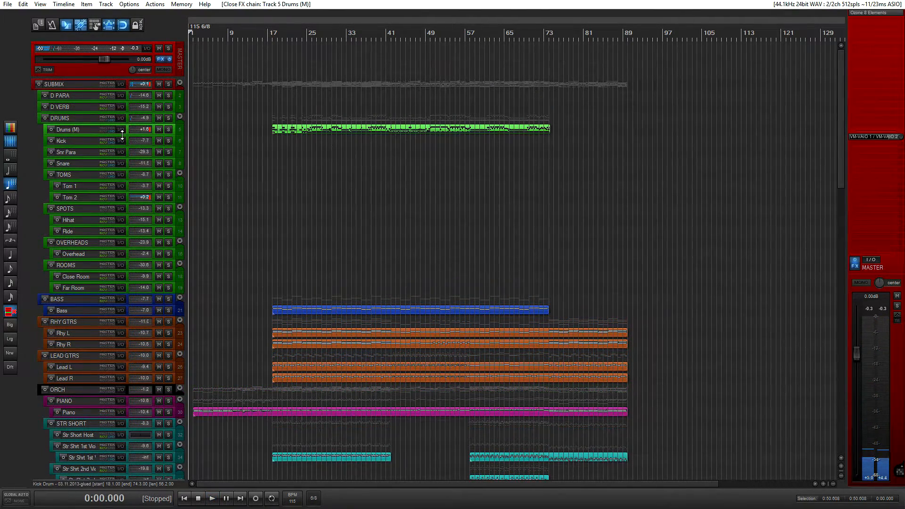
# Enlarge the Drums (M) track's height and reset the peak readouts of the Drums (M) and Tom 2 tracks
pyautogui.moveTo(122, 136); pyautogui.dragTo(135, 158)
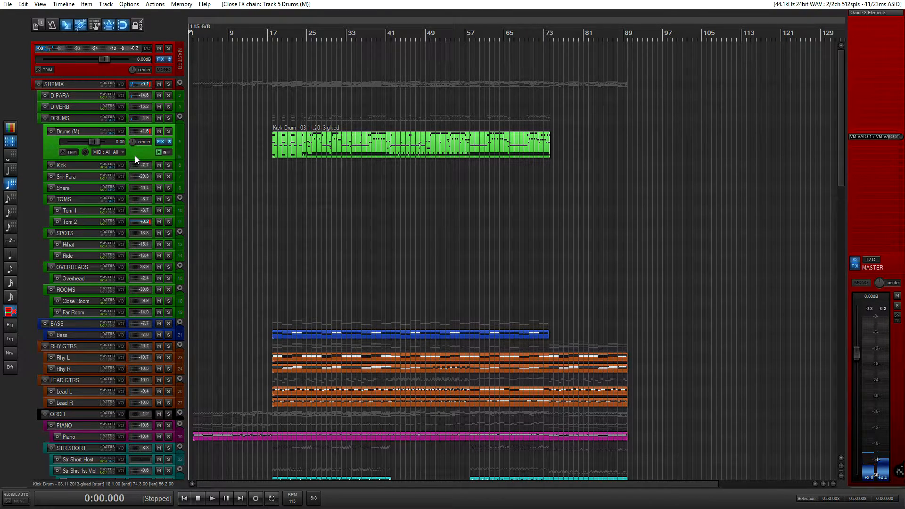
pyautogui.moveTo(128, 159); pyautogui.dragTo(131, 171)
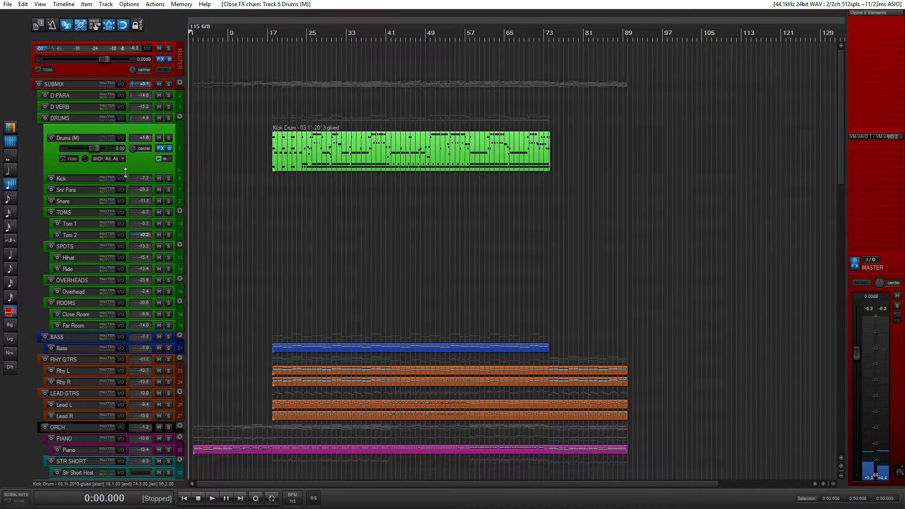
pyautogui.moveTo(125, 171); pyautogui.dragTo(132, 167)
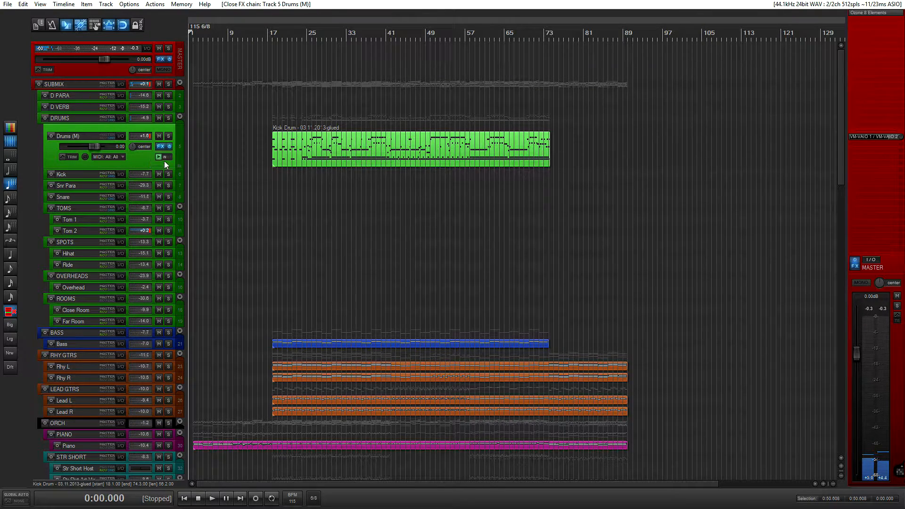
pyautogui.click(148, 135)
pyautogui.click(146, 230)
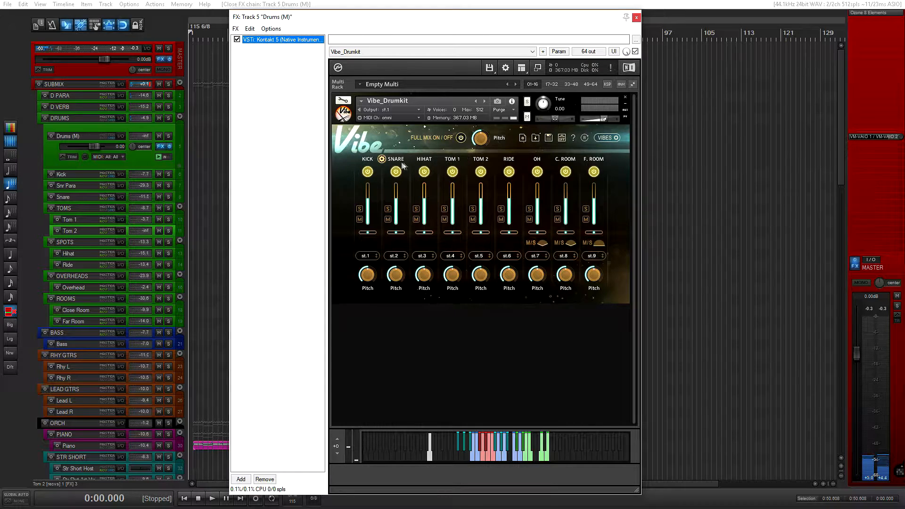
# Inspect the kick and snare microphone mix controls of the Vibe_Drumkit instrument and close them again
pyautogui.click(382, 158)
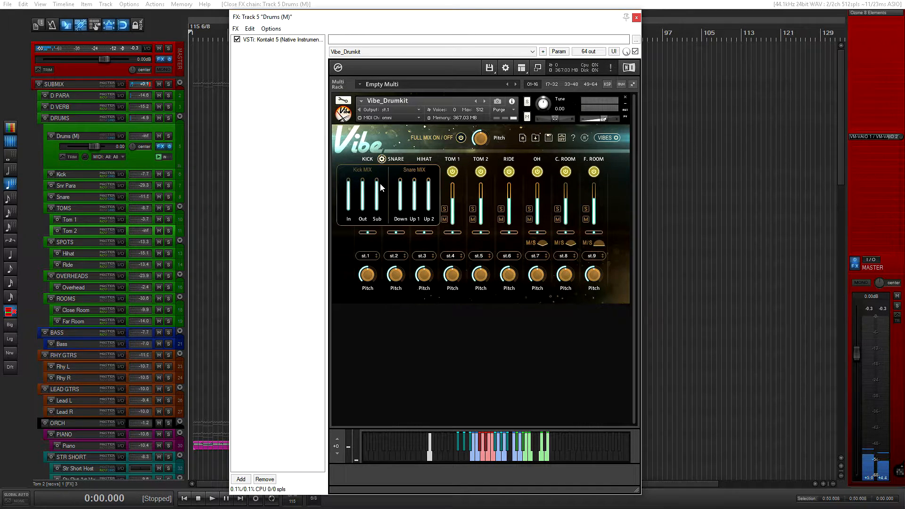
pyautogui.click(382, 159)
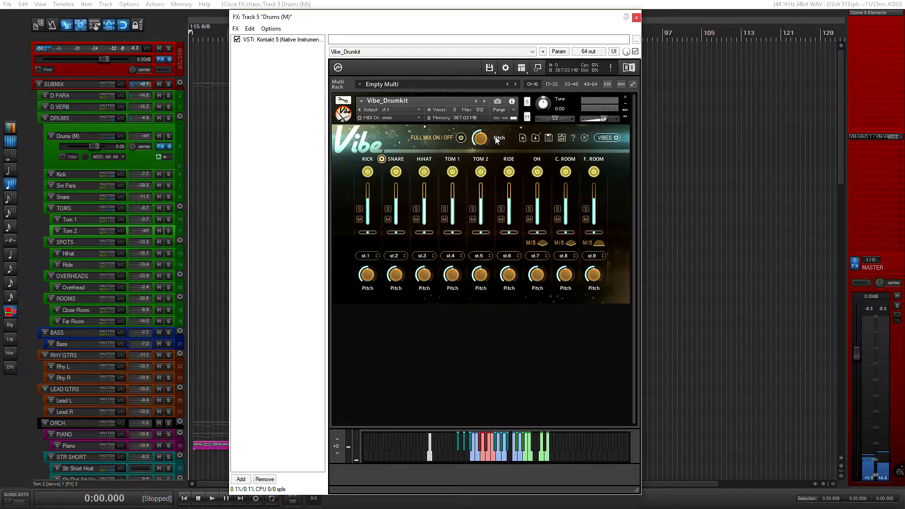
# Switch the instrument to its Vibes page and compare the subcategories of Vibes Set 2 and Vibes Set 1, ending on Set 1
pyautogui.click(611, 140)
pyautogui.click(361, 191)
pyautogui.click(364, 185)
pyautogui.click(363, 191)
pyautogui.click(365, 184)
pyautogui.click(365, 191)
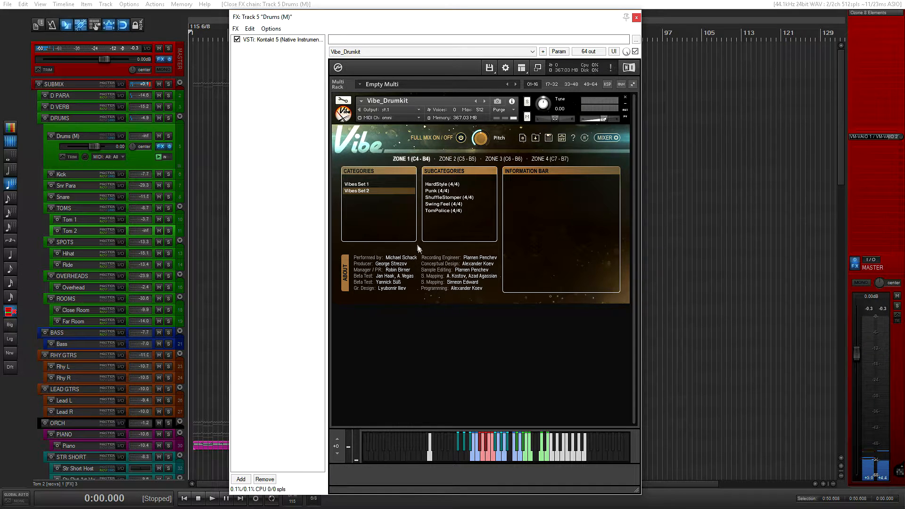
pyautogui.click(373, 184)
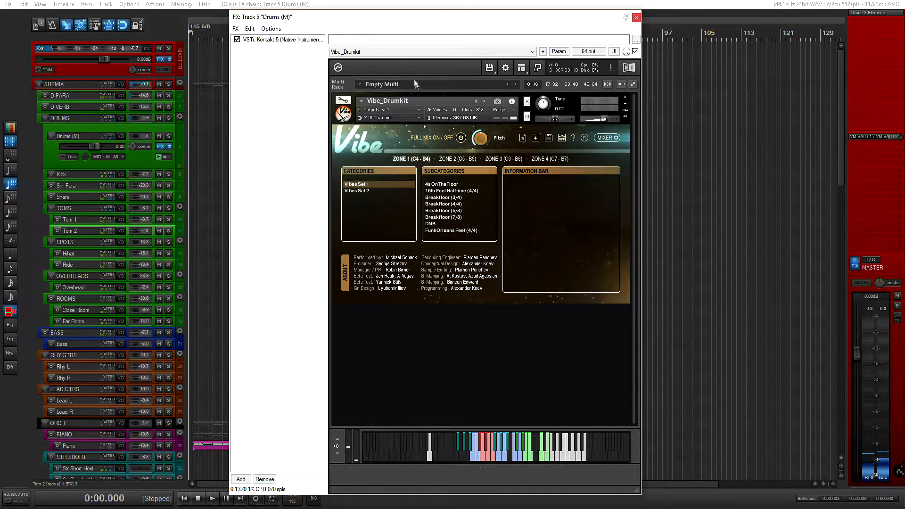
# Load the 4s OnTheFloor groove from Vibes Set 1 into Zone 1 and audition one of its keys
pyautogui.moveTo(432, 24); pyautogui.dragTo(440, 20)
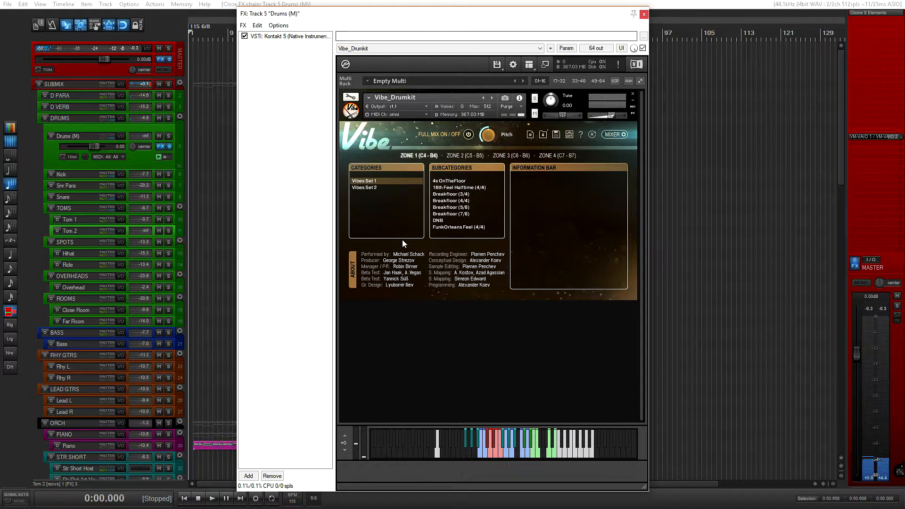
pyautogui.click(460, 180)
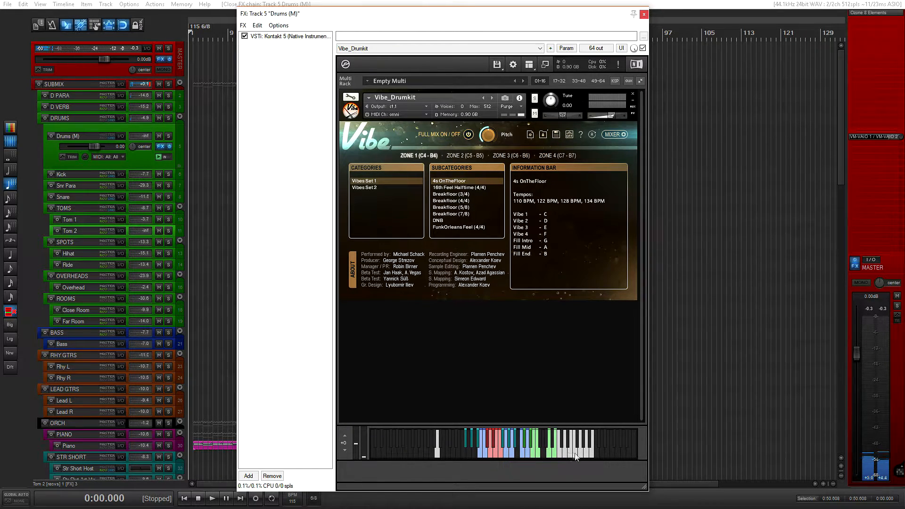
pyautogui.click(373, 187)
pyautogui.click(368, 181)
pyautogui.click(457, 187)
pyautogui.click(452, 182)
pyautogui.click(570, 457)
# Load the Breakfloor (4/4) groove from Vibes Set 1 into Zone 2 and compare the assignments of Zones 1 and 2
pyautogui.click(465, 156)
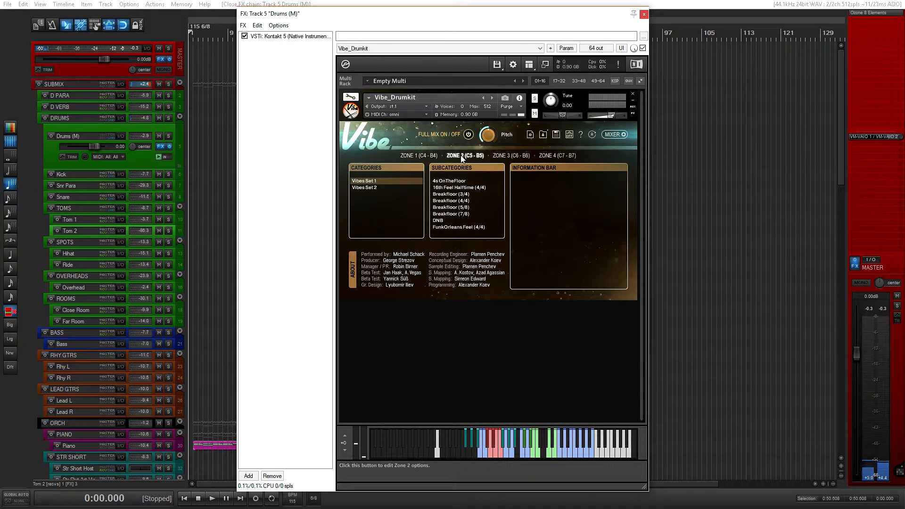
pyautogui.click(452, 200)
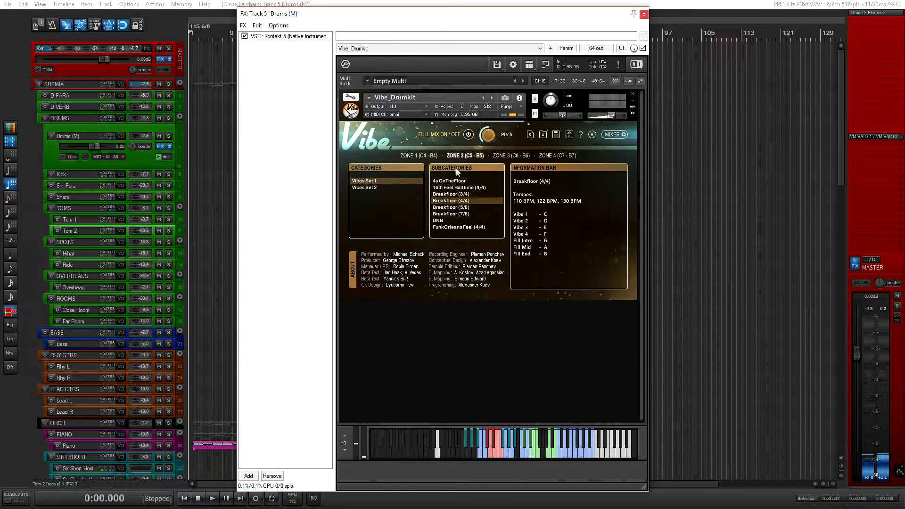
pyautogui.click(419, 155)
pyautogui.click(466, 155)
pyautogui.click(414, 155)
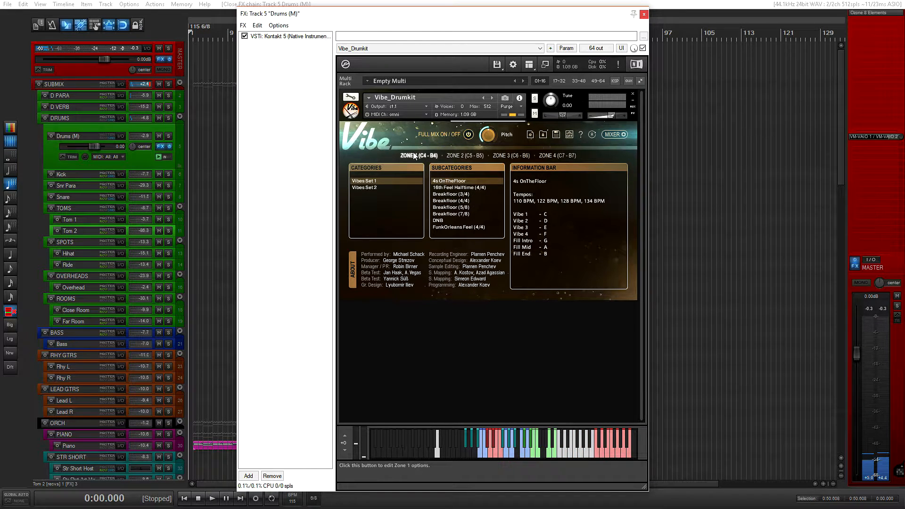
pyautogui.click(467, 155)
# Audition the 4s OnTheFloor groove of Zone 1 and the Breakfloor (4/4) groove of Zone 2 on the instrument's keyboard
pyautogui.click(420, 157)
pyautogui.click(570, 456)
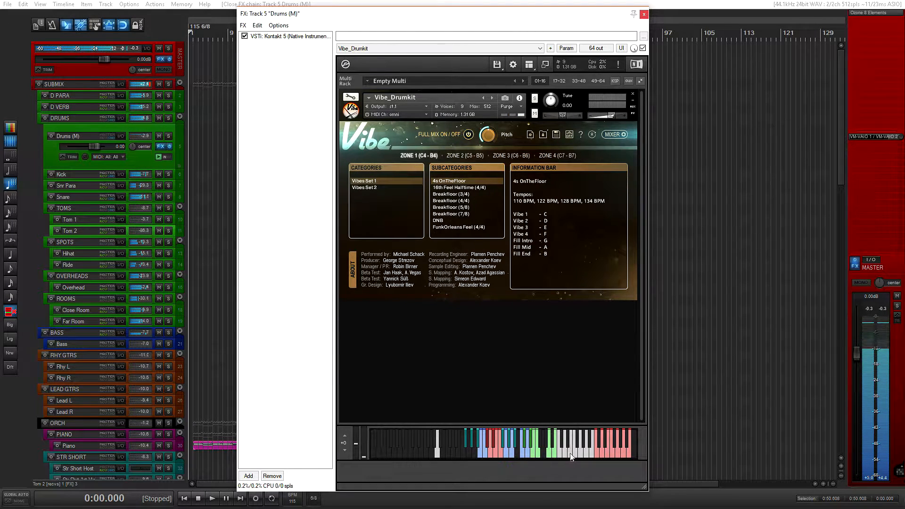
pyautogui.click(465, 156)
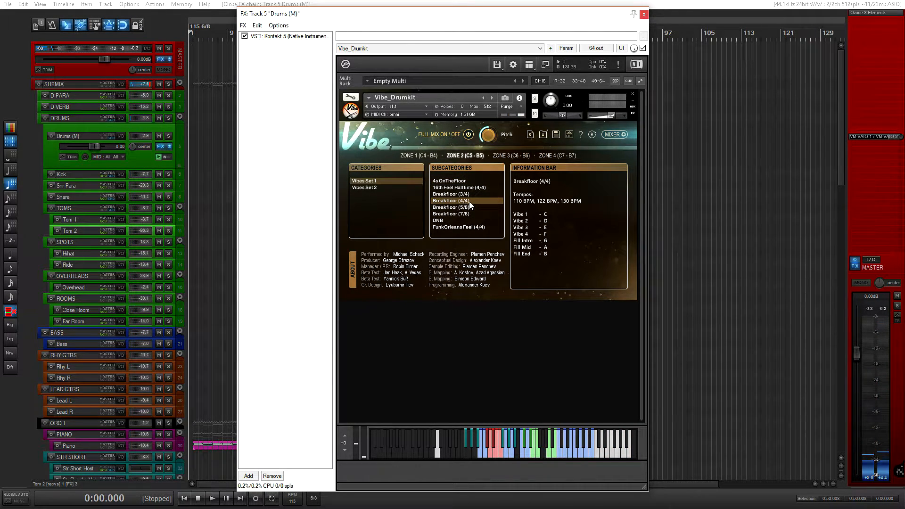
pyautogui.click(605, 455)
# Load the HardStyle (4/4) groove from Vibes Set 2 into Zone 2
pyautogui.click(366, 189)
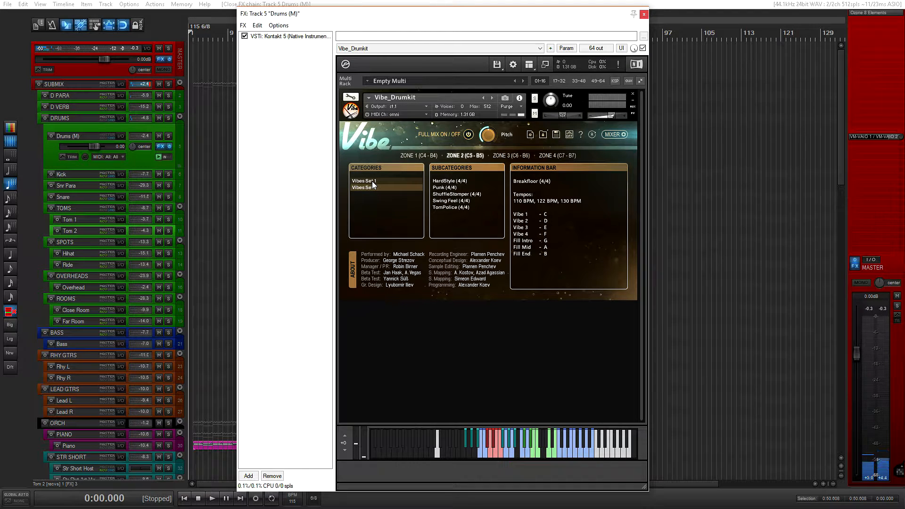
pyautogui.click(452, 182)
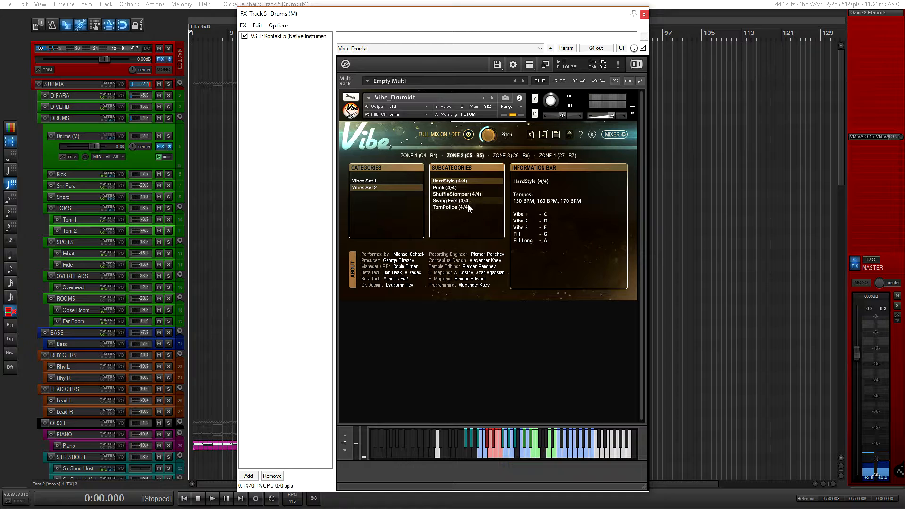
# Browse the Vibes Set 1 grooves in Zone 2, return to Zone 1's 4s OnTheFloor groove and audition one of its keys
pyautogui.click(367, 182)
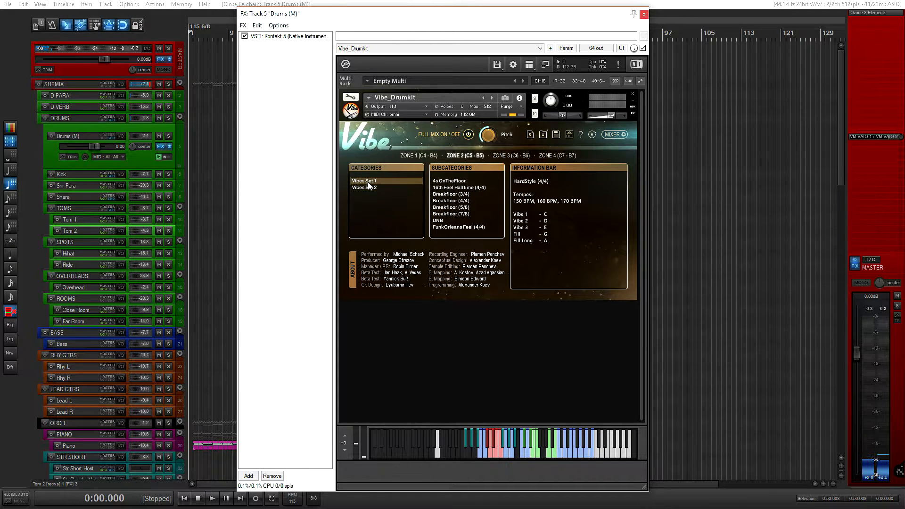
pyautogui.click(410, 156)
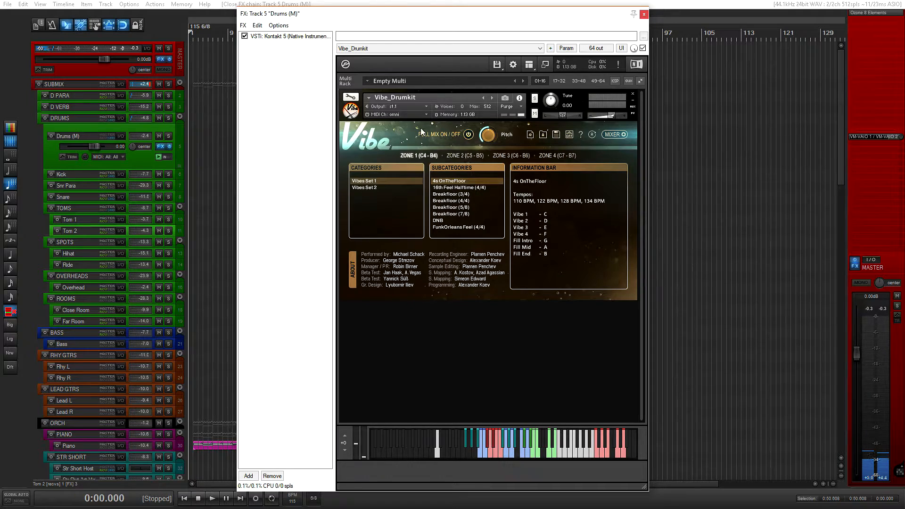
pyautogui.moveTo(382, 13); pyautogui.dragTo(357, 33)
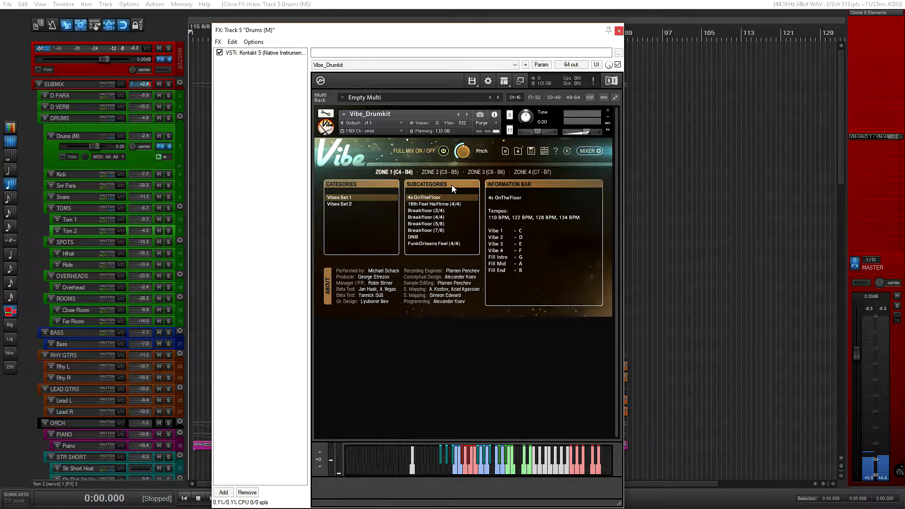
pyautogui.click(548, 470)
# Show the project's track mixer and place the Kontakt window so that the drum channels stay visible
pyautogui.moveTo(376, 32); pyautogui.dragTo(511, 24)
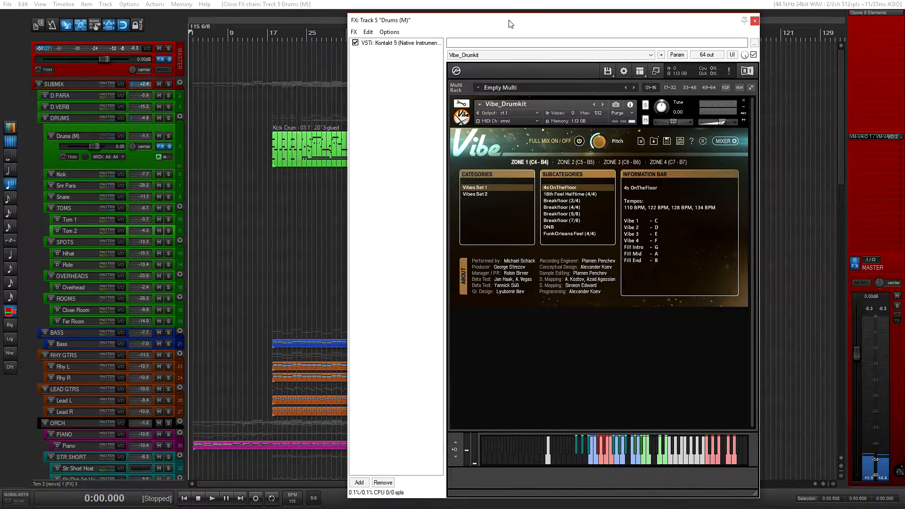
pyautogui.hotkey('ctrl', 'm')
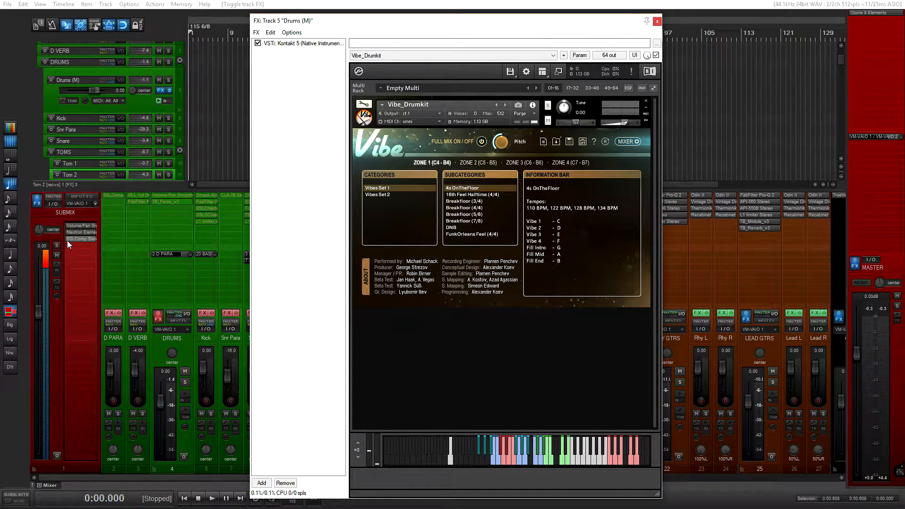
pyautogui.moveTo(473, 23); pyautogui.dragTo(453, 24)
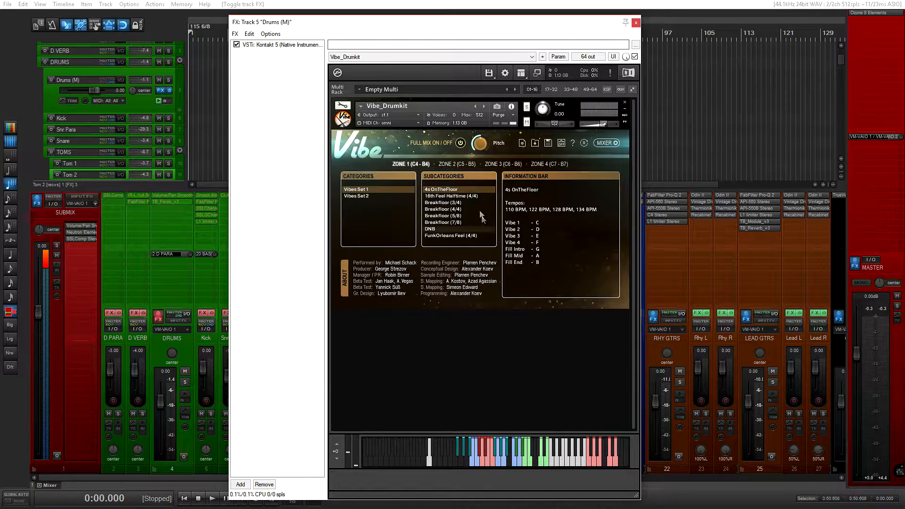
# Audition several Zone 1 and Zone 2 groove keys on the instrument's keyboard against the drum channel meters
pyautogui.click(556, 464)
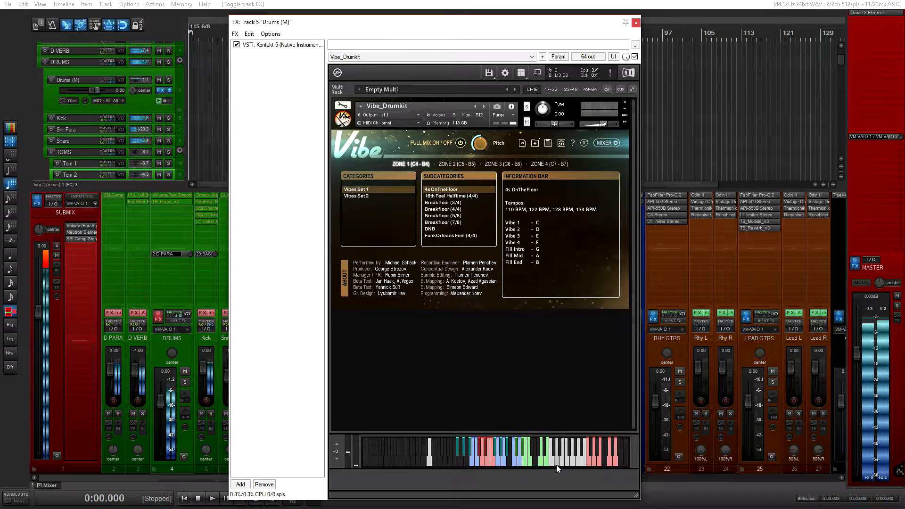
pyautogui.click(577, 464)
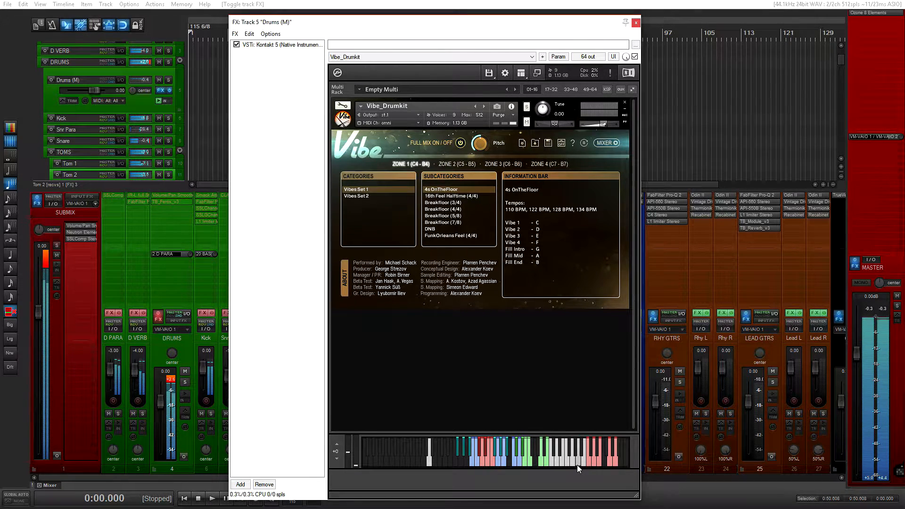
pyautogui.click(596, 466)
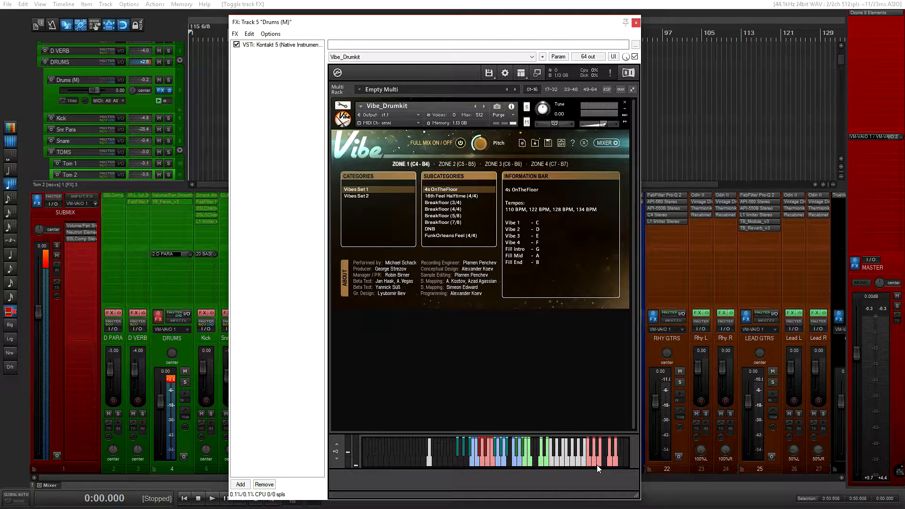
pyautogui.click(598, 465)
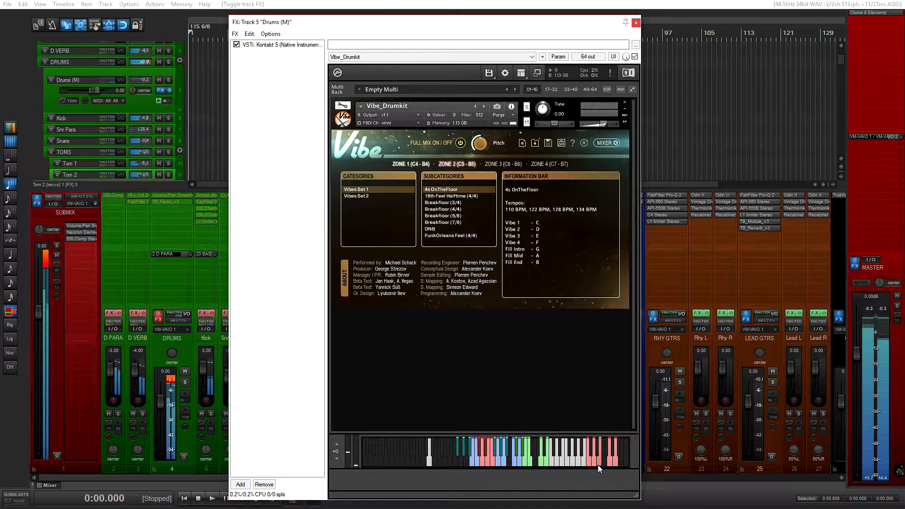
# Check the HardStyle (4/4) tempos and key assignments in Zone 2 and audition one of its keys
pyautogui.moveTo(460, 23); pyautogui.dragTo(463, 10)
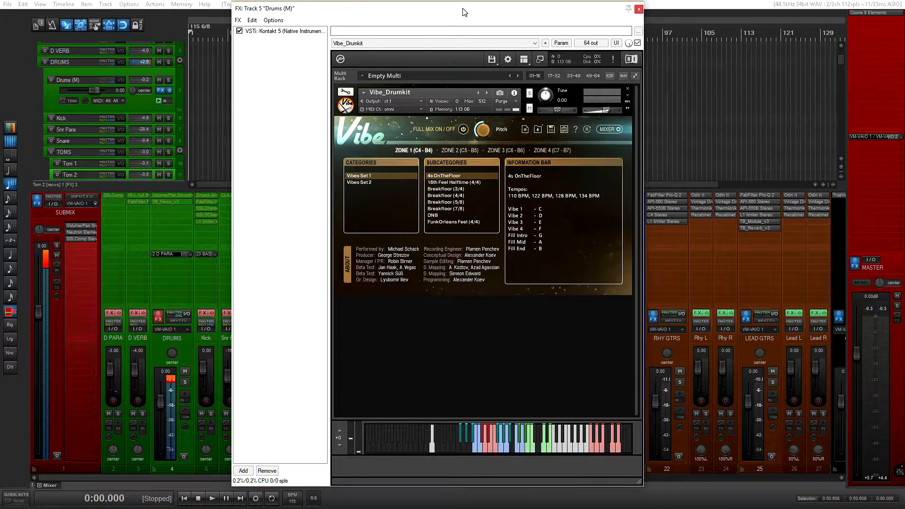
pyautogui.click(457, 150)
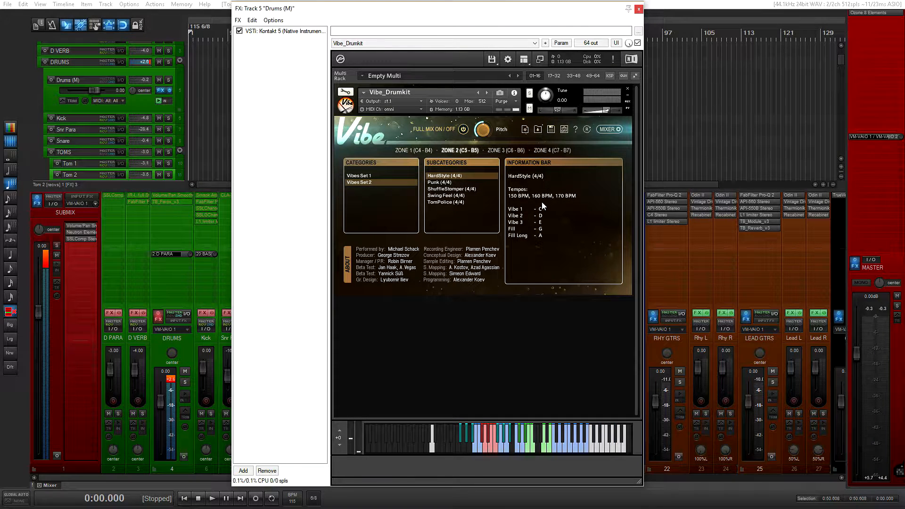
pyautogui.click(591, 450)
# Load the 16th Feel Halftime (4/4) groove from Vibes Set 1 into Zone 1 and audition one of its keys
pyautogui.click(414, 150)
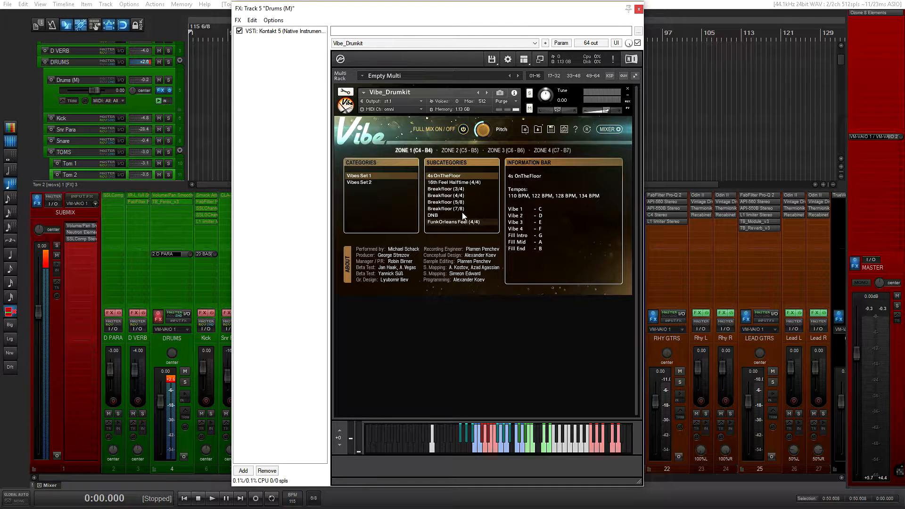
pyautogui.click(473, 183)
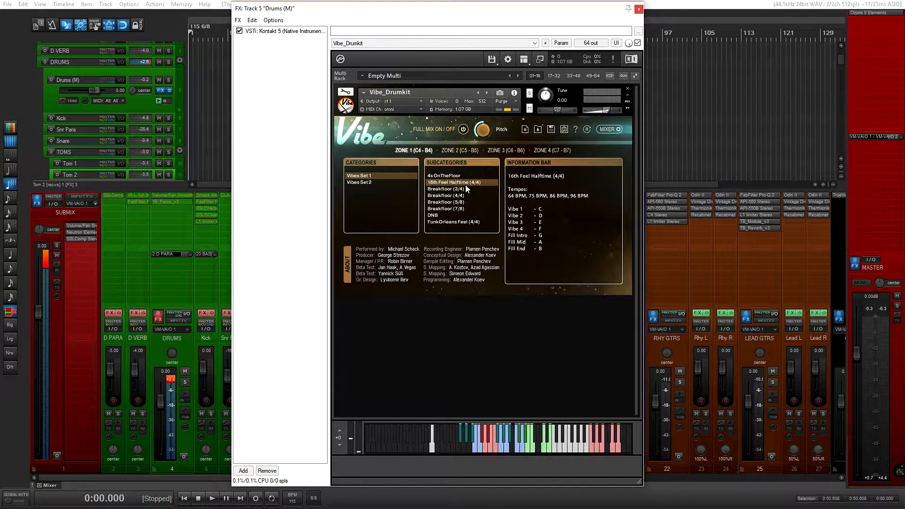
pyautogui.click(562, 448)
# Show the instrument's channel mixer and move the Kontakt window aside to reveal the project
pyautogui.click(617, 133)
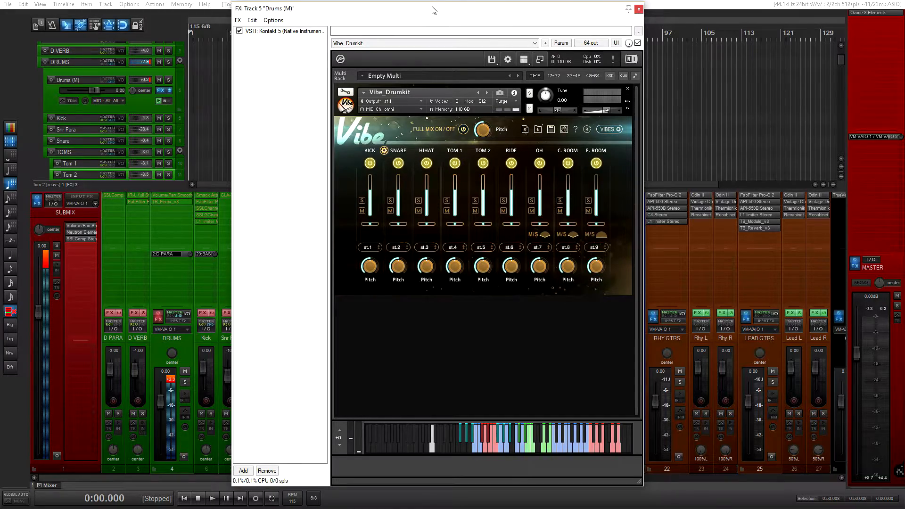
pyautogui.moveTo(434, 9); pyautogui.dragTo(621, 9)
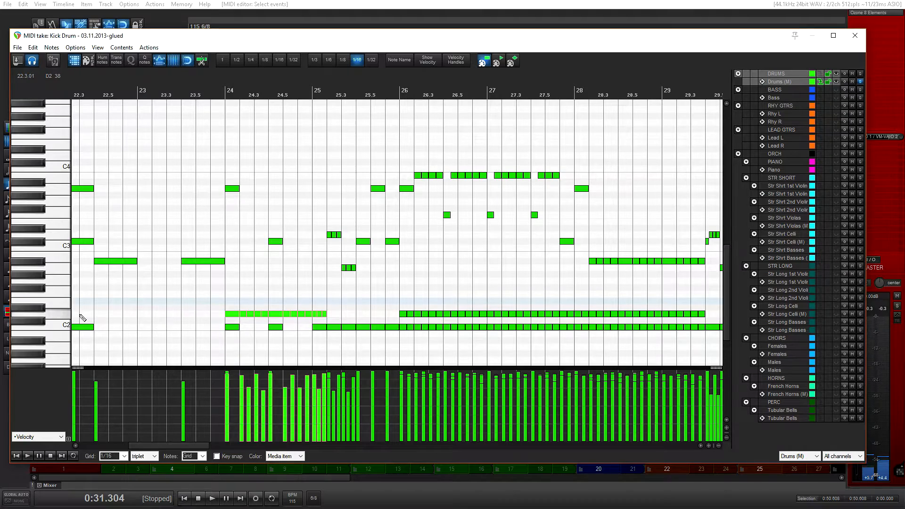
# Examine the drum take's repeated D2 notes around bar 24 and the tom fills around bar 41, and close the MIDI editor
pyautogui.moveTo(208, 310); pyautogui.dragTo(341, 316)
pyautogui.moveTo(150, 444); pyautogui.dragTo(353, 459)
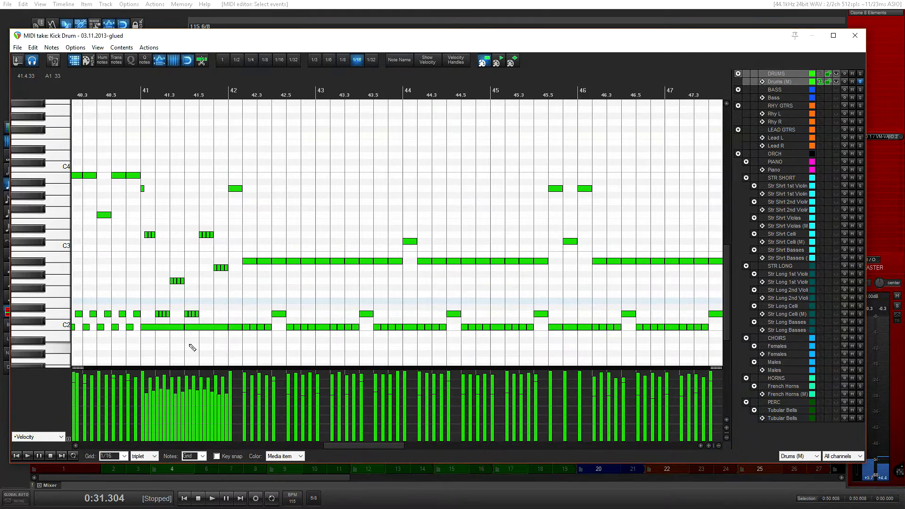
pyautogui.moveTo(148, 205); pyautogui.dragTo(229, 319)
pyautogui.moveTo(334, 442); pyautogui.dragTo(89, 451)
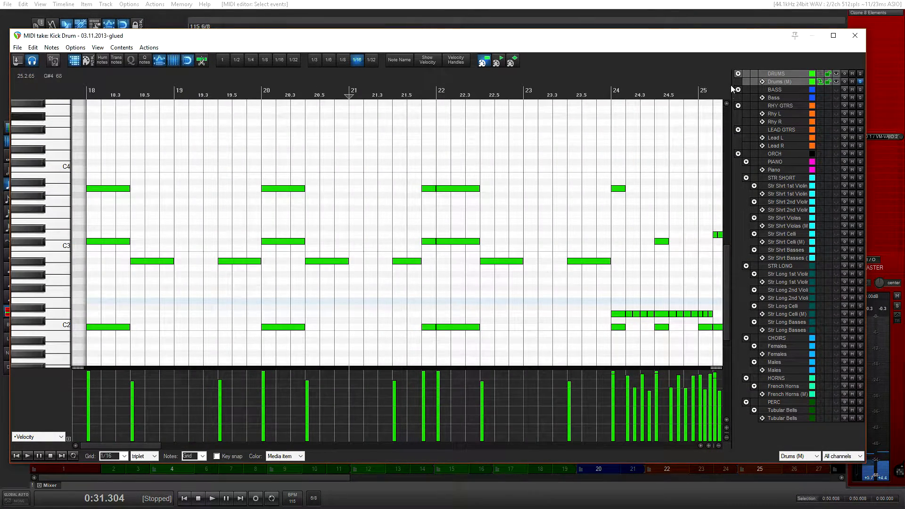
pyautogui.click(855, 36)
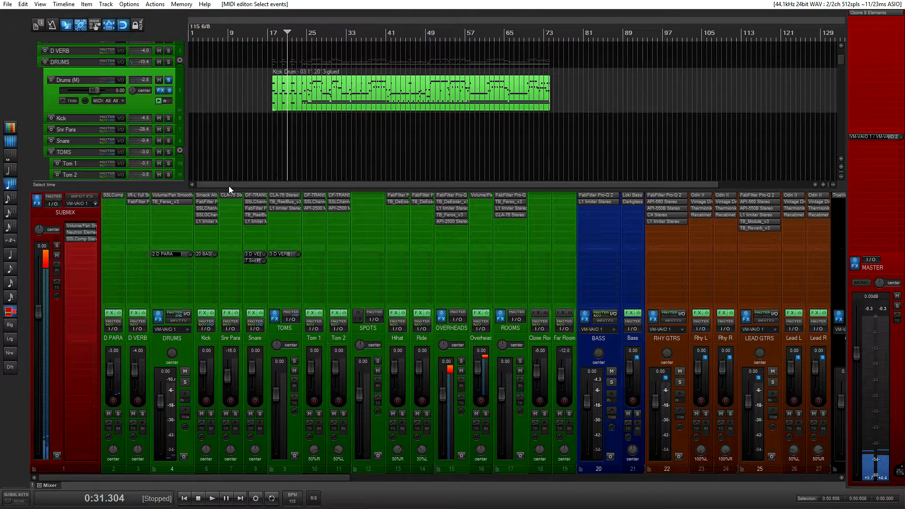
# Solo the Far Room track and listen to it from shortly after bar 28
pyautogui.click(46, 258)
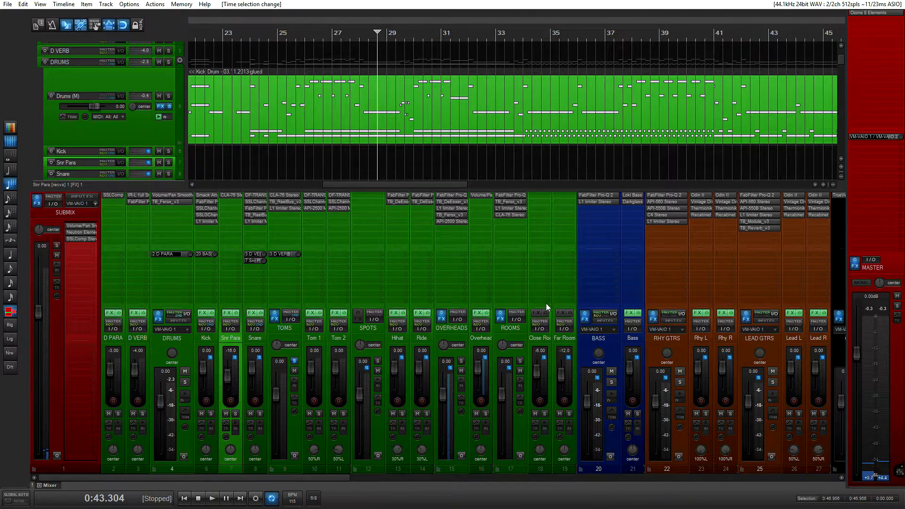
pyautogui.click(569, 414)
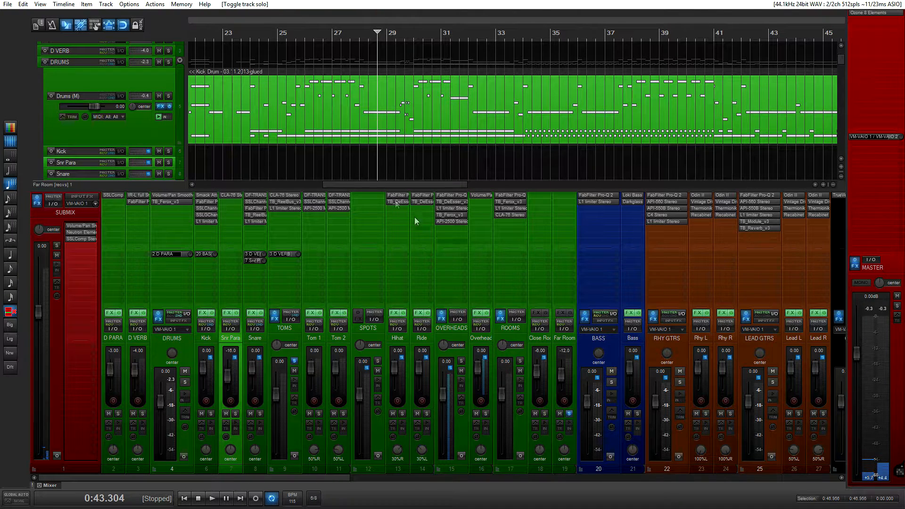
pyautogui.click(368, 163)
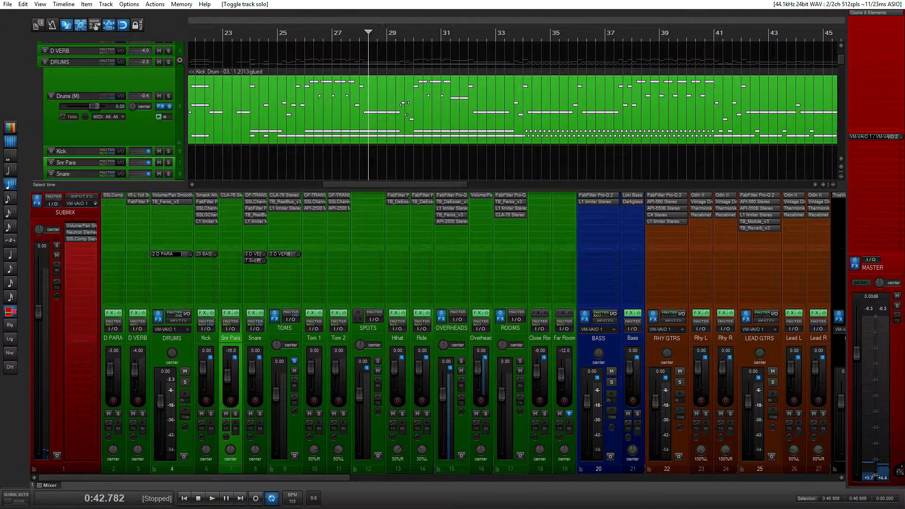
pyautogui.press('space')
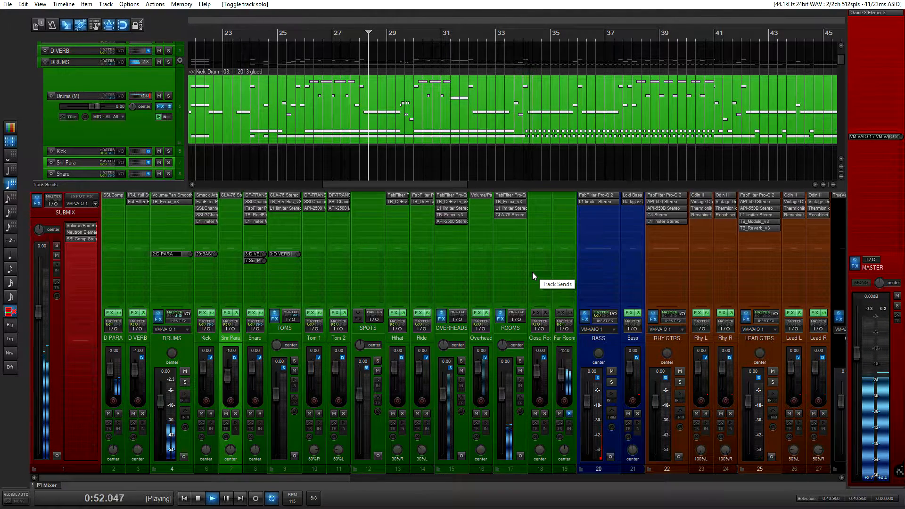
pyautogui.press('space')
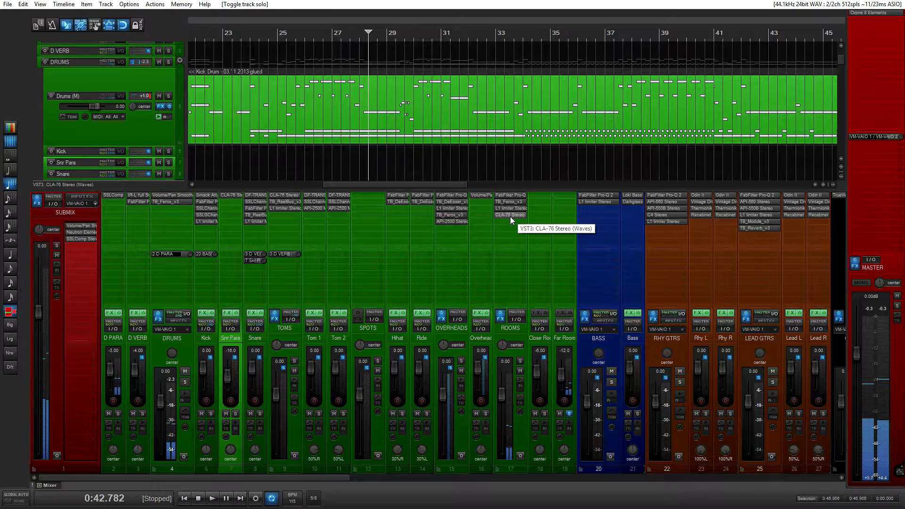
# Inspect the CLA-76 compressor settings on the ROOMS folder track during a short playback and close the plug-in
pyautogui.click(510, 215)
pyautogui.moveTo(771, 52); pyautogui.dragTo(691, 62)
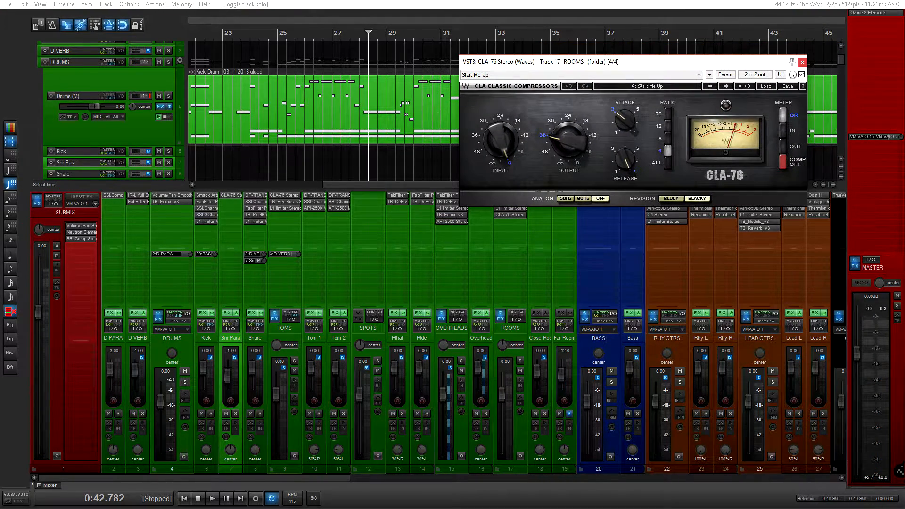
pyautogui.press('space')
pyautogui.press('space')
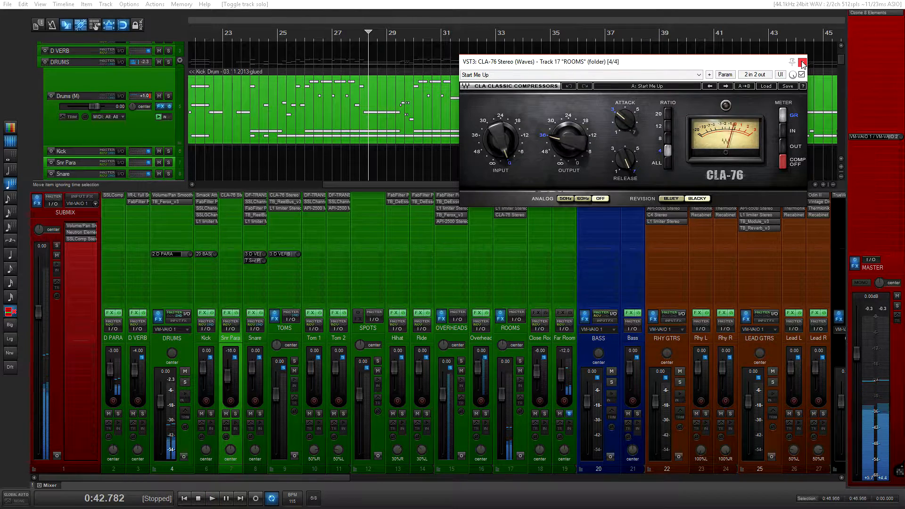
pyautogui.click(802, 62)
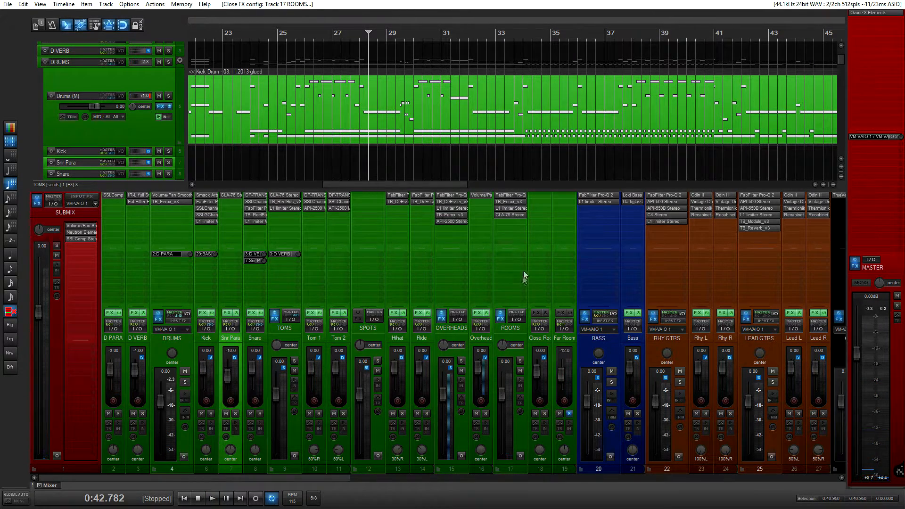
# Inspect the TB_Ferox_v3 saturation and the FabFilter Pro-Q 2 equalizer curve on the ROOMS folder track
pyautogui.click(510, 201)
pyautogui.moveTo(150, 32); pyautogui.dragTo(248, 126)
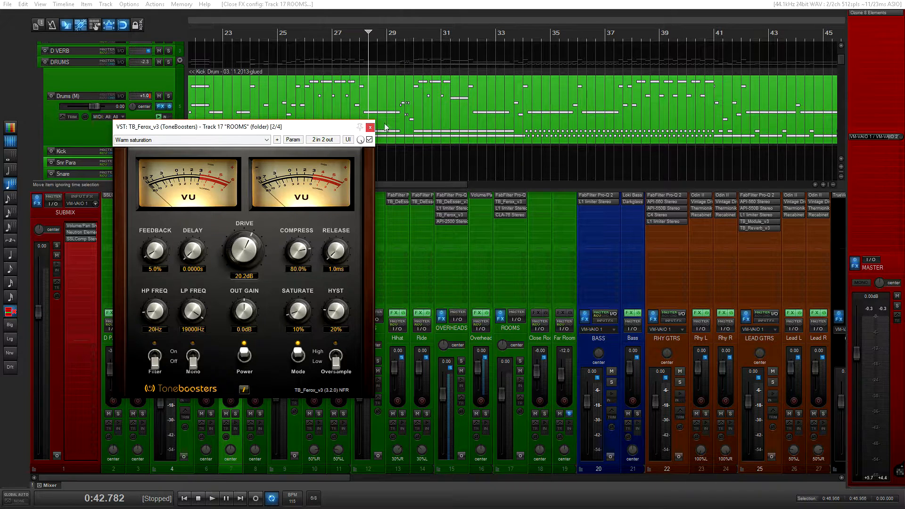
pyautogui.click(370, 127)
pyautogui.click(508, 195)
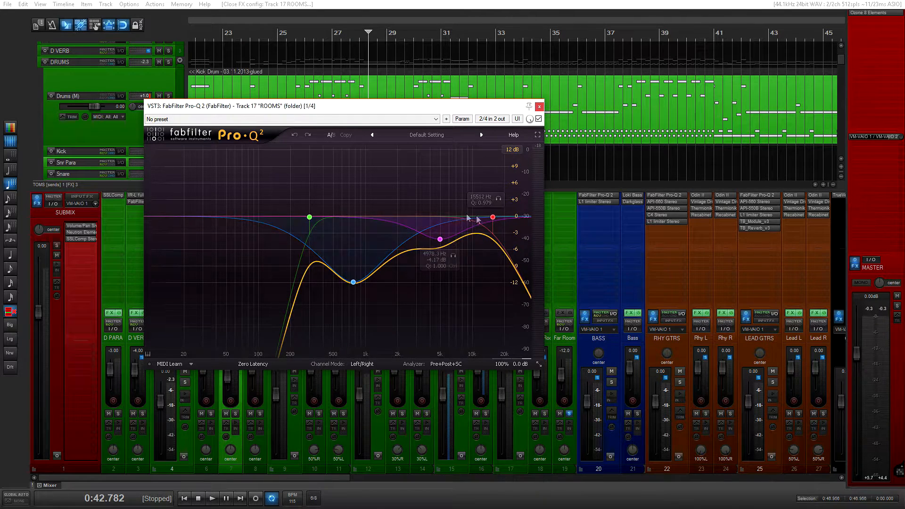
pyautogui.click(539, 106)
# Replay the soloed Far Room track briefly and take it out of solo
pyautogui.press('space')
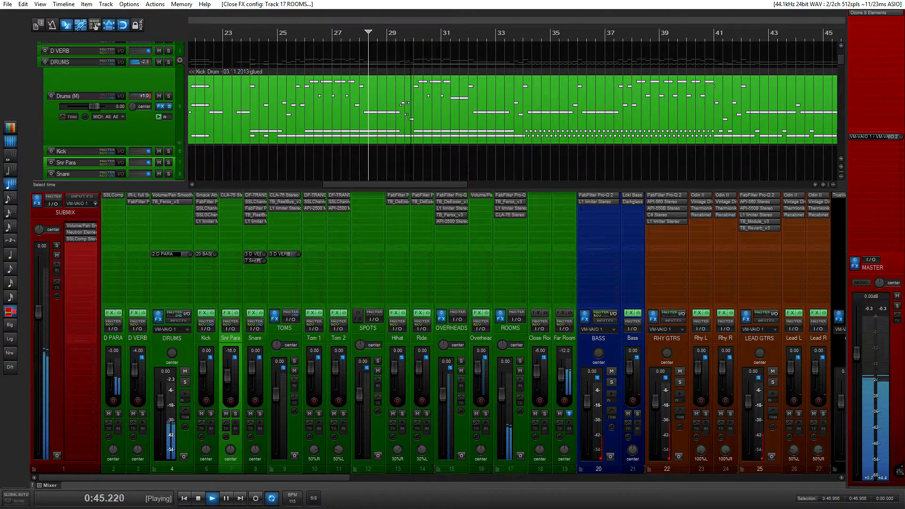
pyautogui.press('space')
pyautogui.click(569, 414)
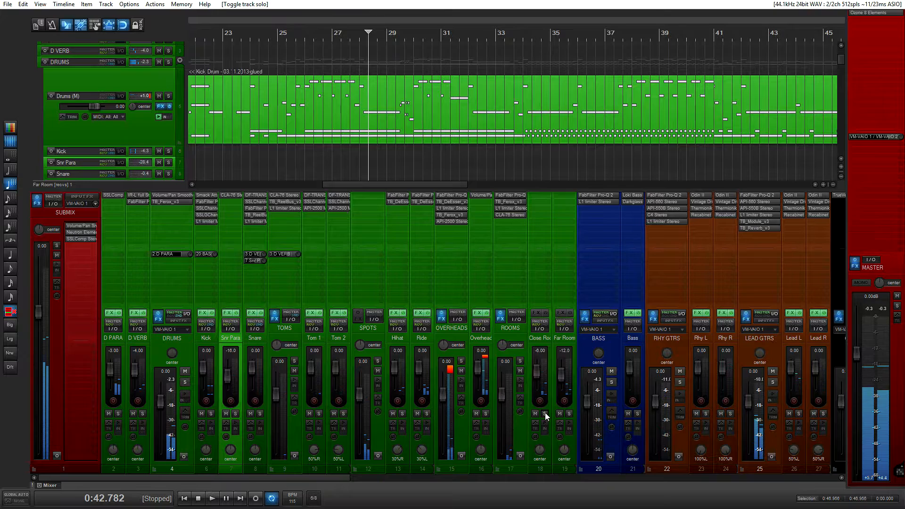
# Solo the Close Room track and listen to the same passage
pyautogui.click(545, 414)
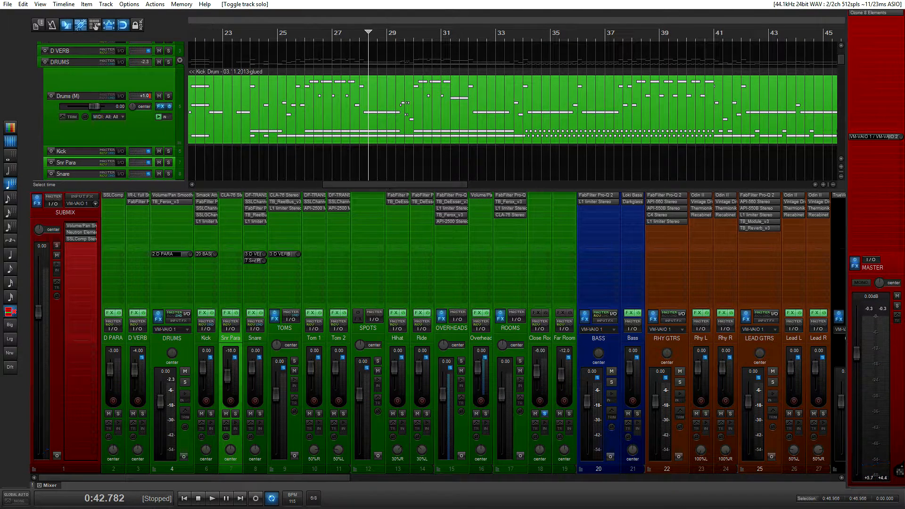
pyautogui.press('space')
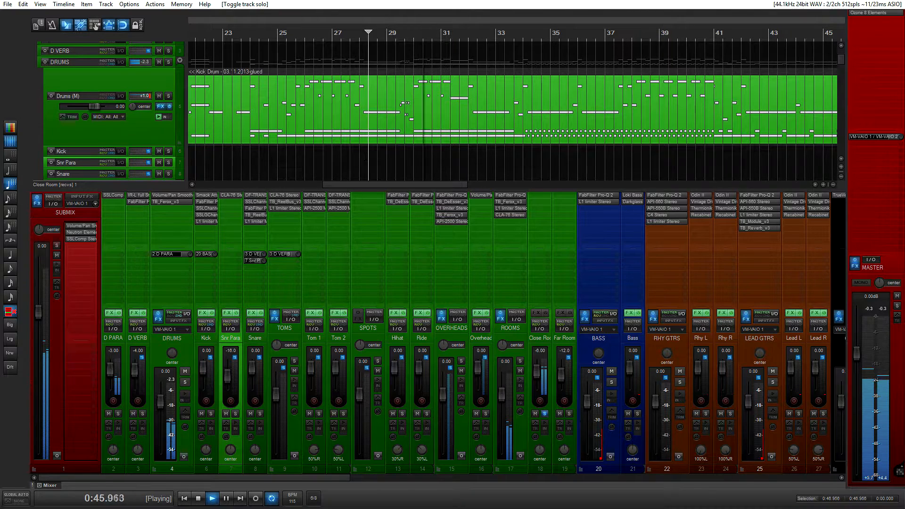
pyautogui.press('space')
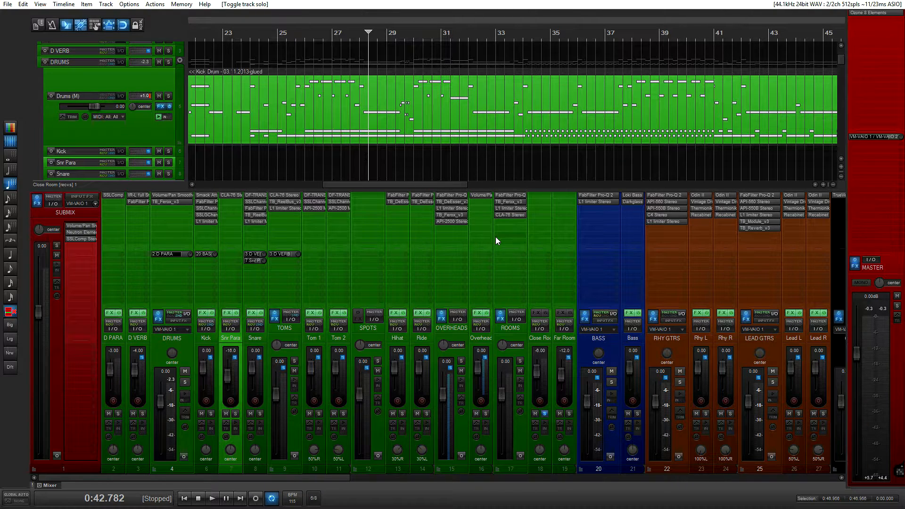
# Solo the whole ROOMS folder instead of the Close Room track and play both room channels together
pyautogui.click(521, 361)
pyautogui.click(544, 413)
pyautogui.press('space')
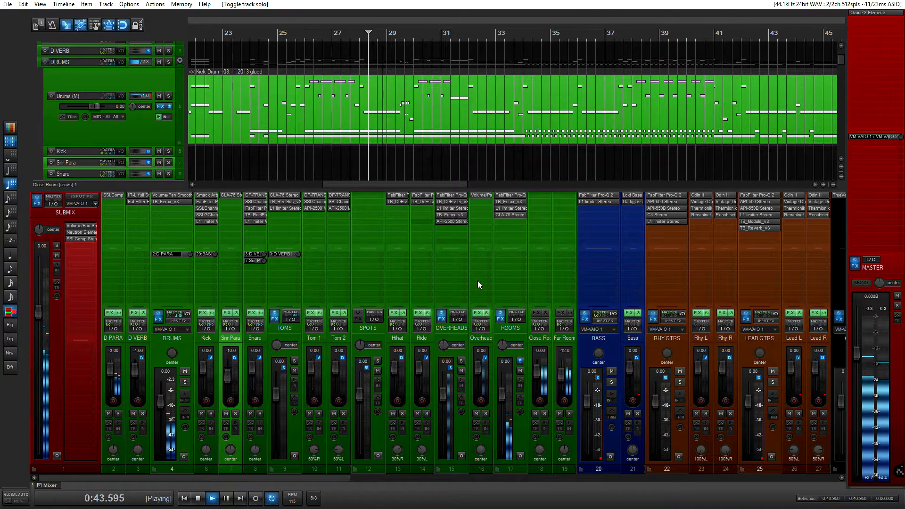
# Mute and unmute the Far Room channel during playback of the soloed ROOMS folder, and stop playback
pyautogui.click(560, 414)
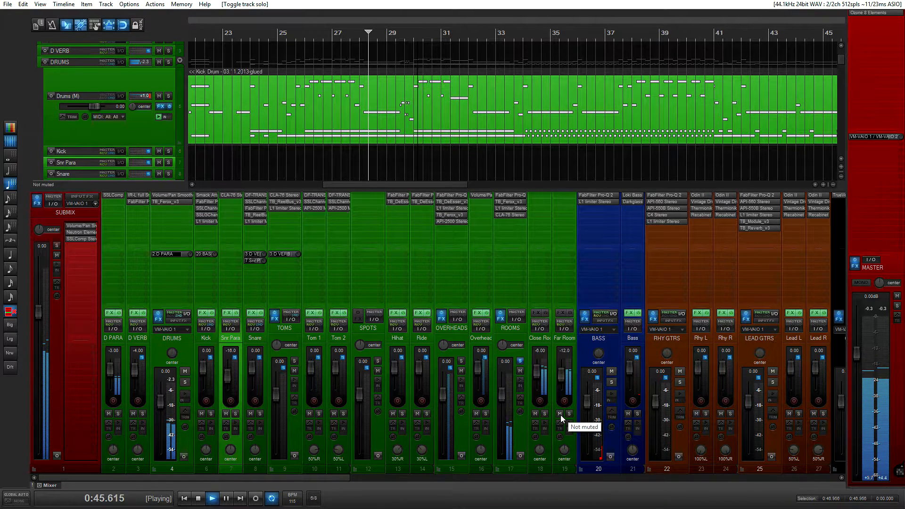
pyautogui.click(560, 414)
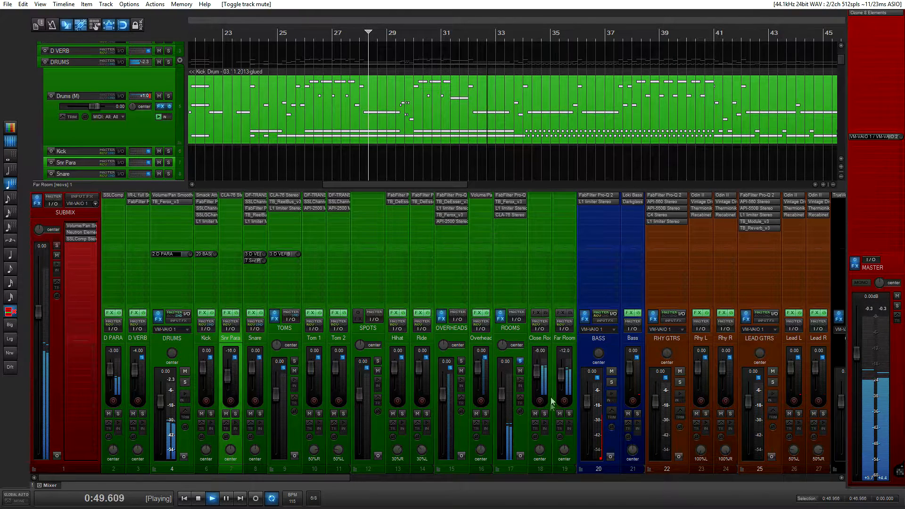
pyautogui.press('space')
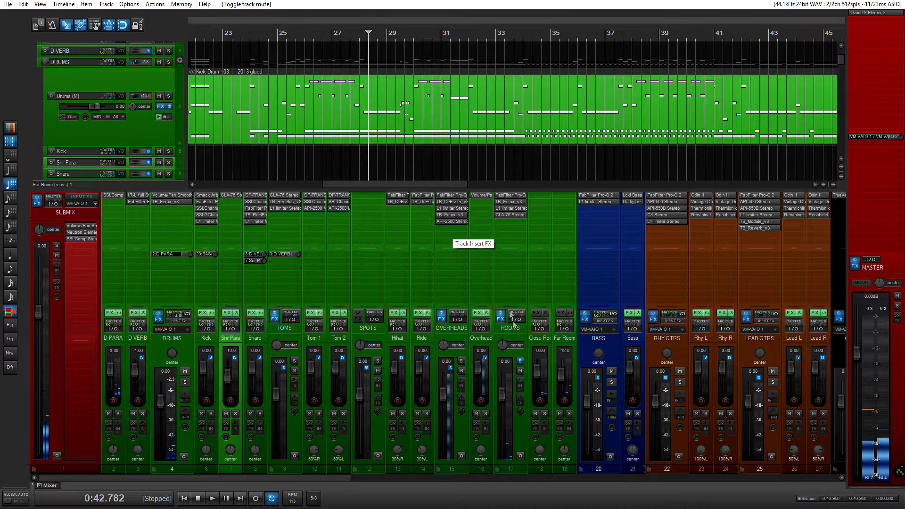
# Solo the OVERHEADS folder instead of the ROOMS folder and listen to the same passage
pyautogui.click(521, 362)
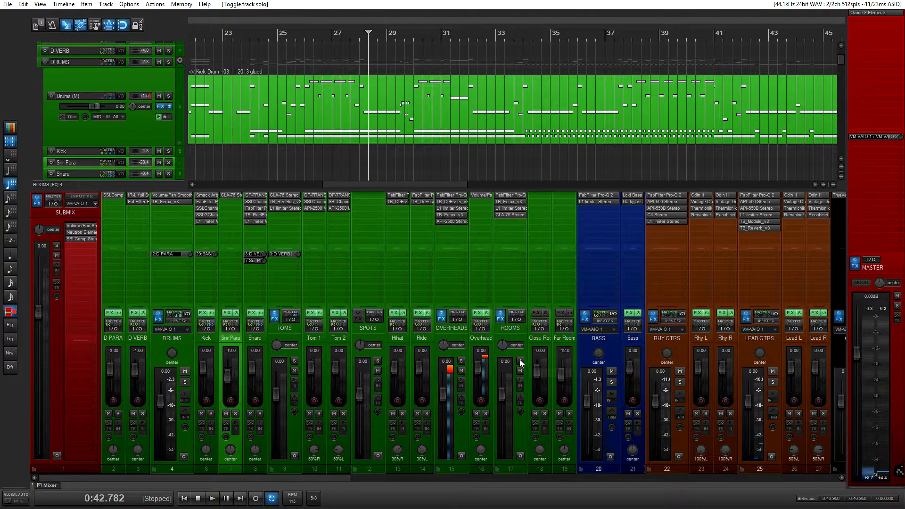
pyautogui.click(460, 362)
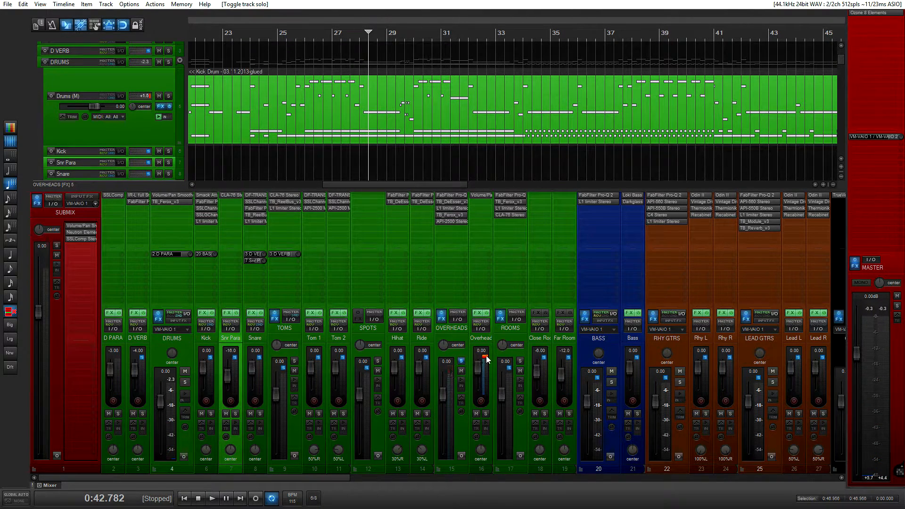
pyautogui.press('space')
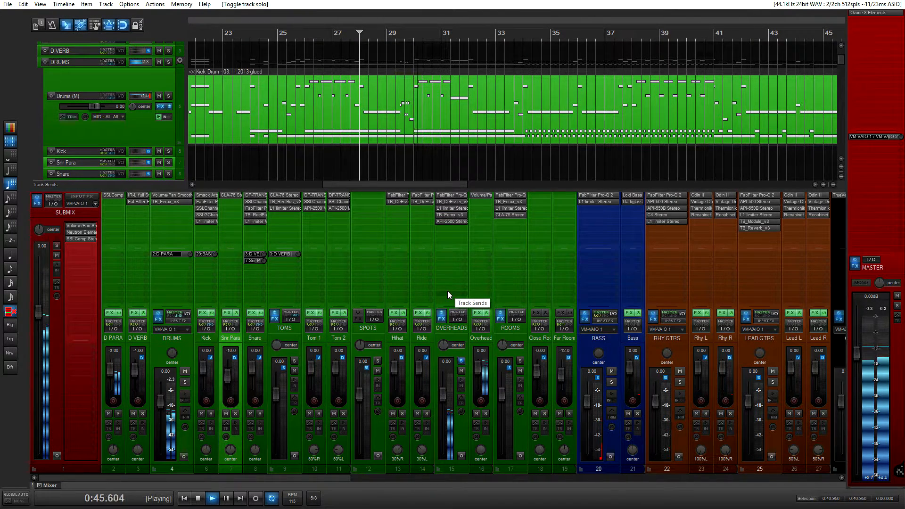
pyautogui.press('space')
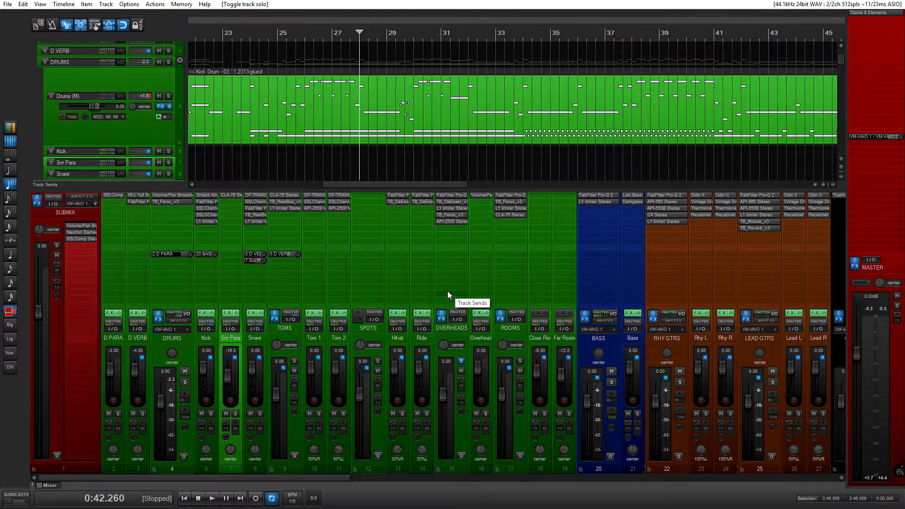
# Select the OVERHEADS folder track and inspect the L1 limiter Stereo settings on it
pyautogui.click(429, 336)
pyautogui.click(403, 337)
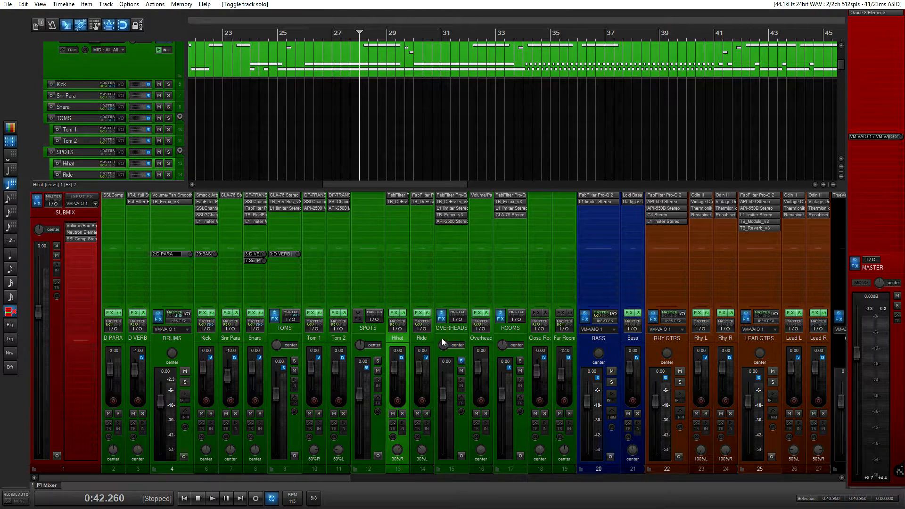
pyautogui.click(455, 333)
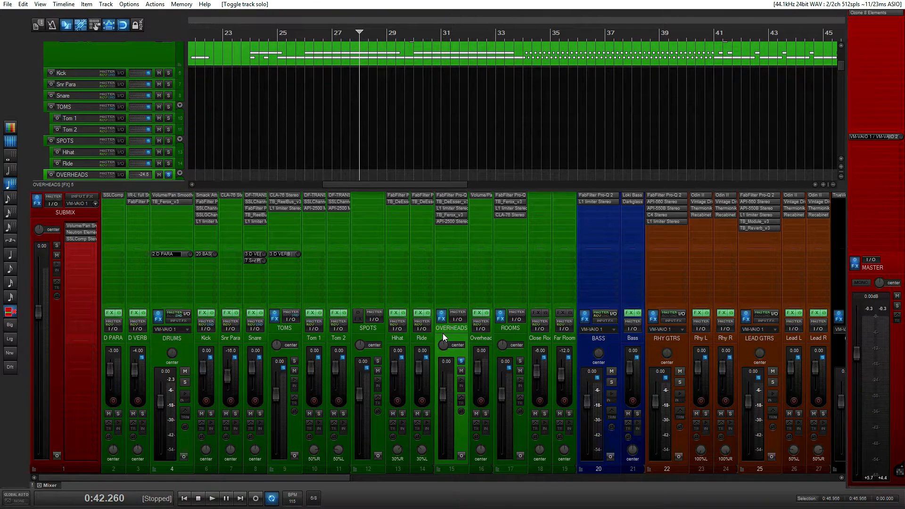
pyautogui.click(445, 209)
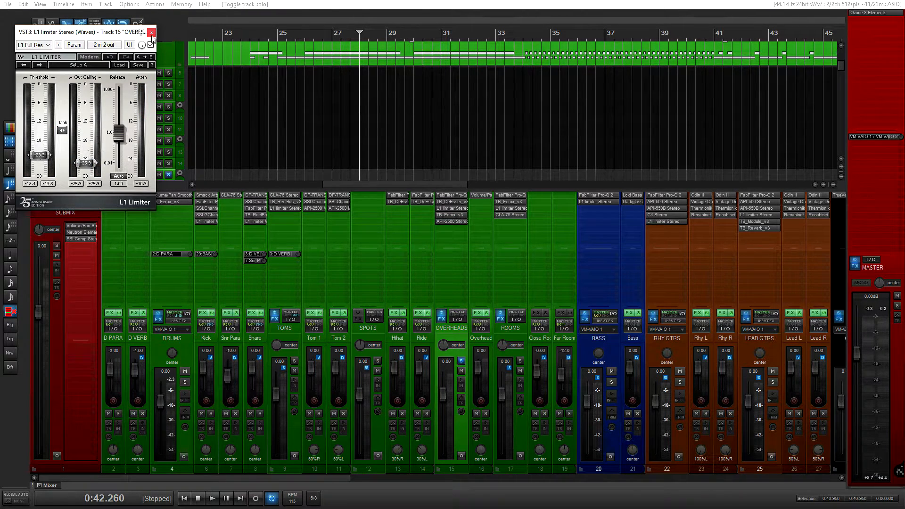
pyautogui.click(152, 33)
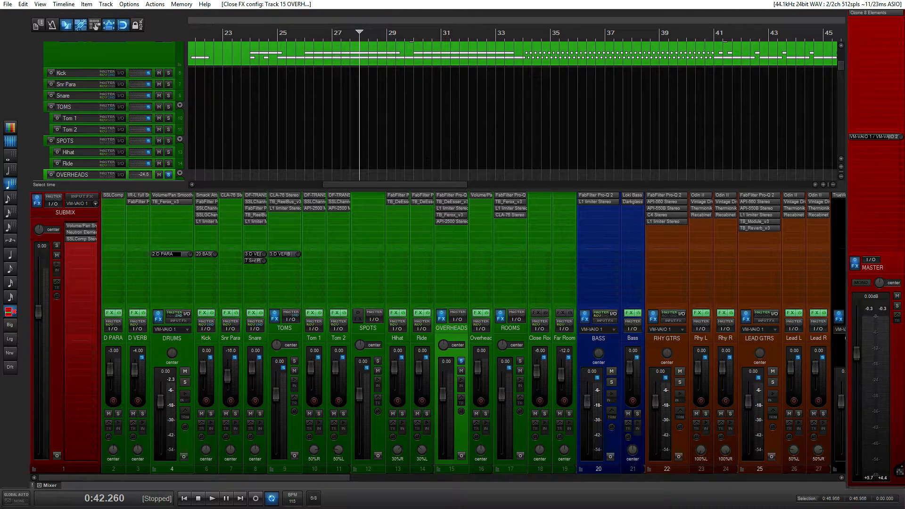
# Set the playback position back to bar 24 and play the soloed overheads from there
pyautogui.scroll(-2, 427, 161)
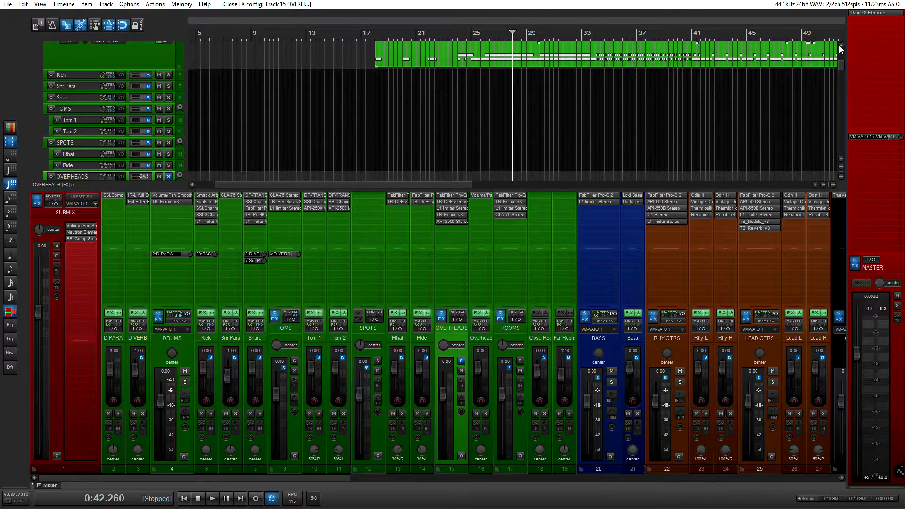
pyautogui.scroll(-1, 592, 151)
pyautogui.scroll(8, 575, 142)
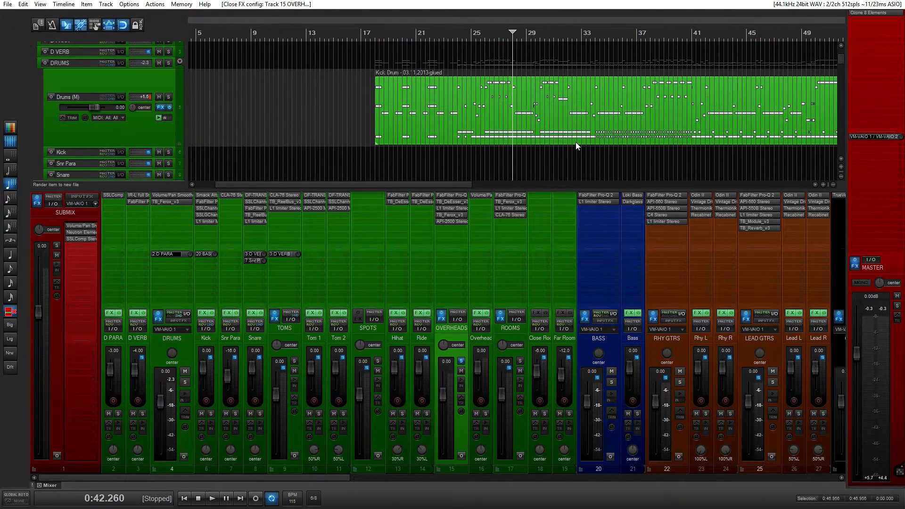
pyautogui.scroll(2, 522, 111)
pyautogui.scroll(1, 511, 112)
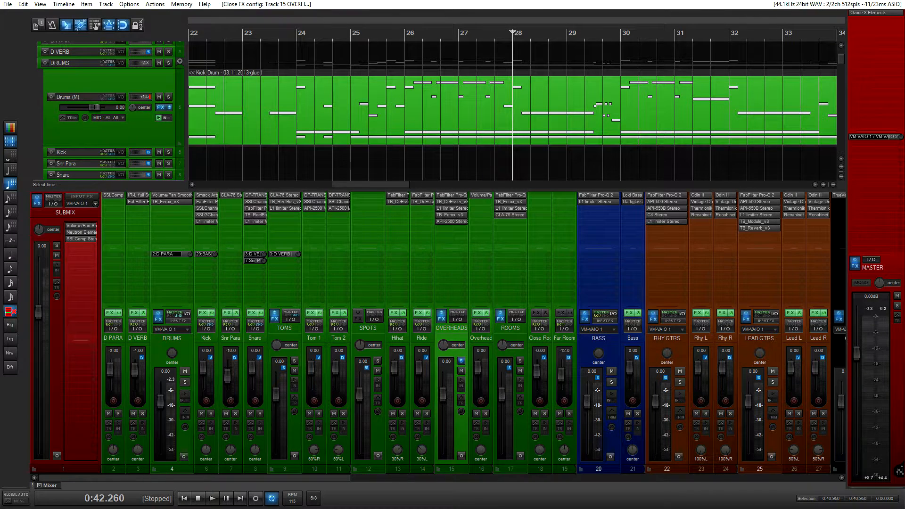
pyautogui.press('space')
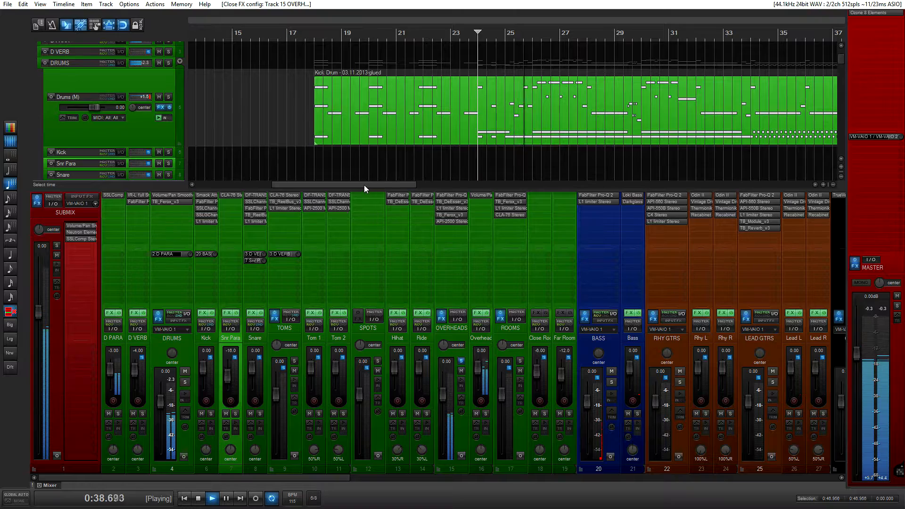
pyautogui.scroll(-2, 399, 182)
pyautogui.moveTo(399, 182); pyautogui.dragTo(415, 183)
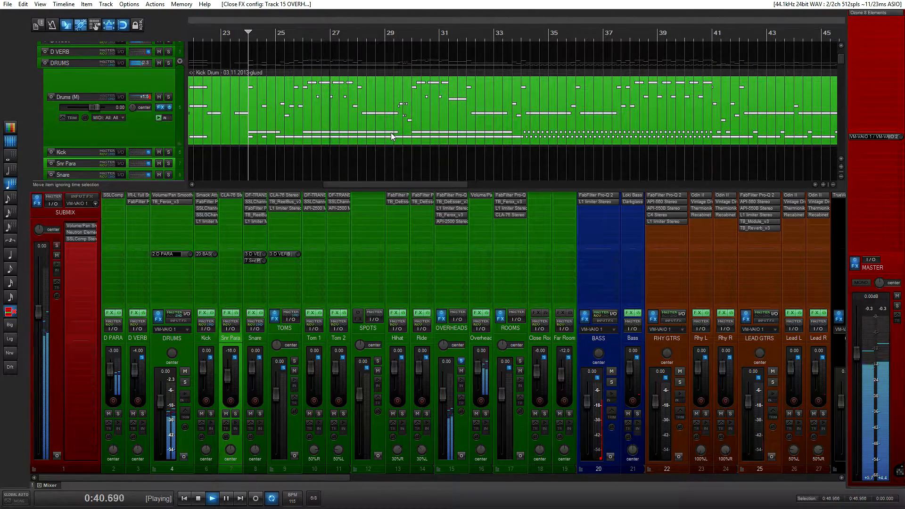
pyautogui.press('space')
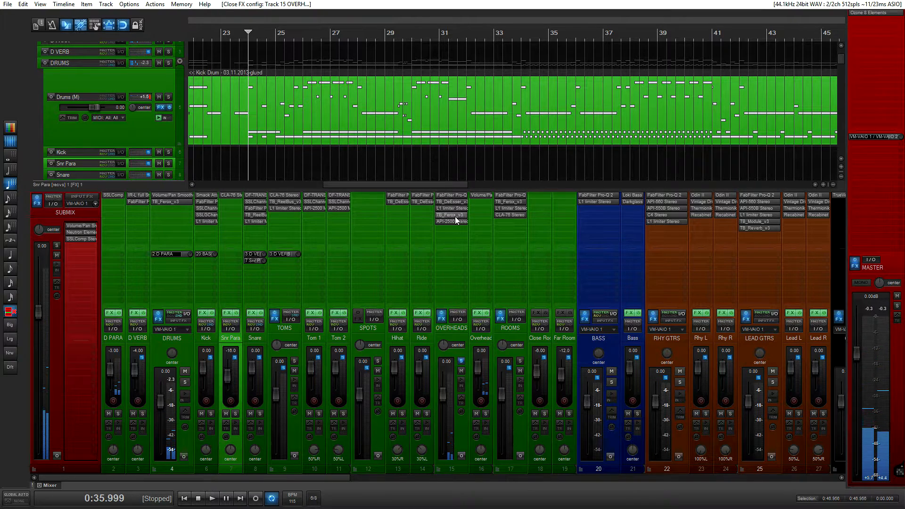
# Bypass the OVERHEADS effects chain, play the unprocessed overheads briefly, and re-enable the chain
pyautogui.click(441, 315)
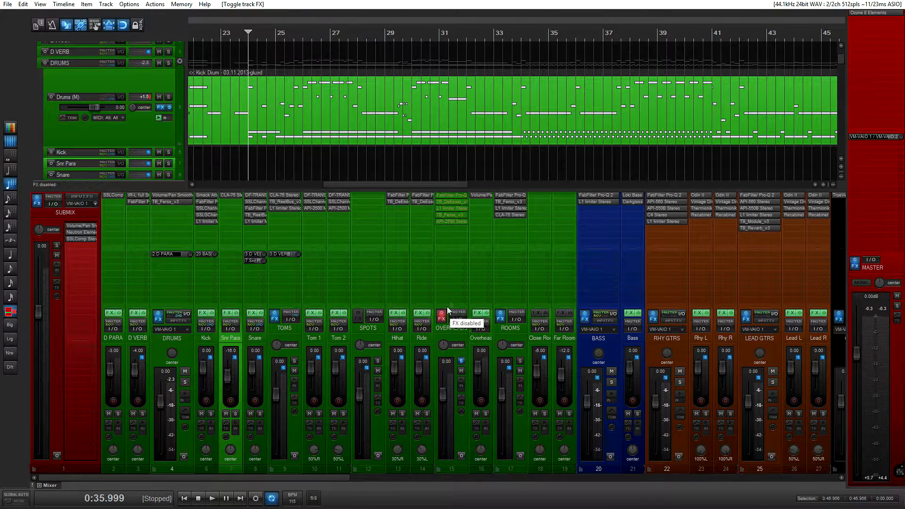
pyautogui.press('space')
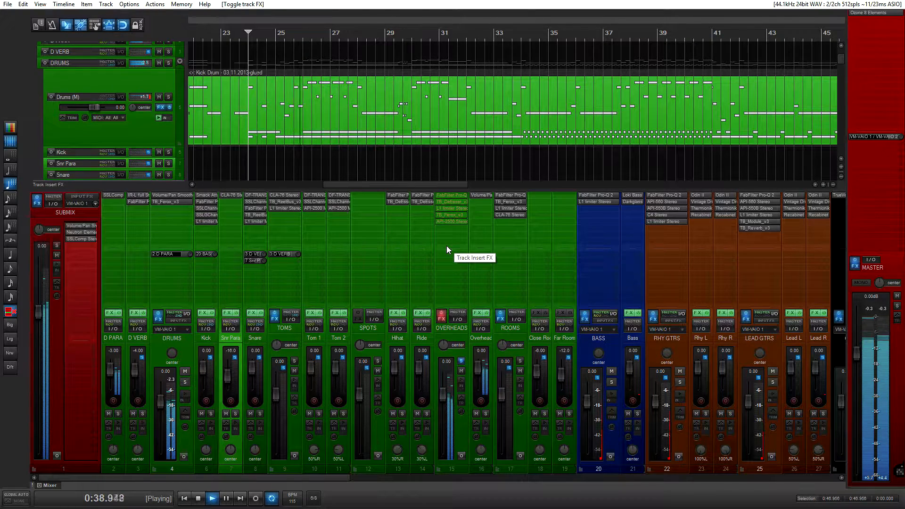
pyautogui.press('space')
pyautogui.click(442, 315)
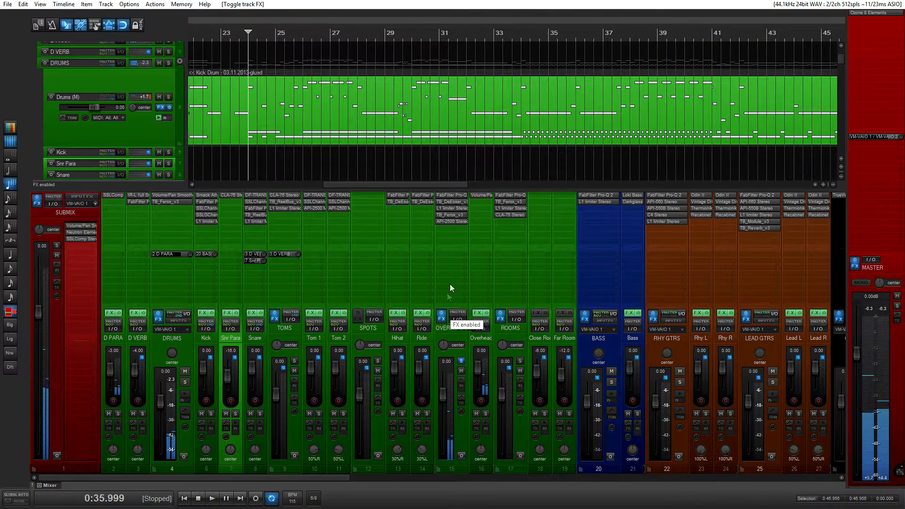
# In the OVERHEADS FabFilter Pro-Q 2, set the upper-mid bell cut to about -6 dB near 4.5 kHz and reduce the high-shelf boost while playing
pyautogui.doubleClick(451, 195)
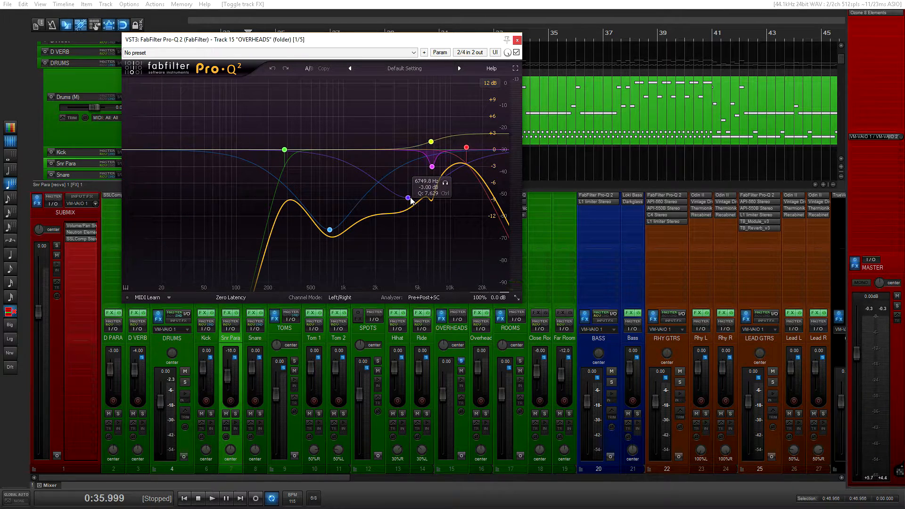
pyautogui.press('space')
pyautogui.moveTo(408, 199)
pyautogui.mouseDown()
pyautogui.moveTo(410, 162)
pyautogui.moveTo(407, 200)
pyautogui.mouseUp()
pyautogui.press('space')
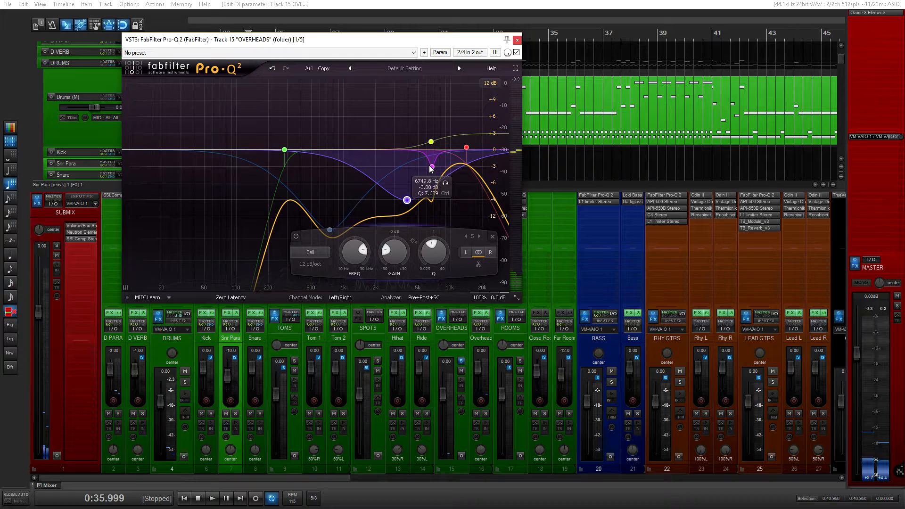
pyautogui.press('space')
pyautogui.moveTo(407, 200); pyautogui.dragTo(412, 184)
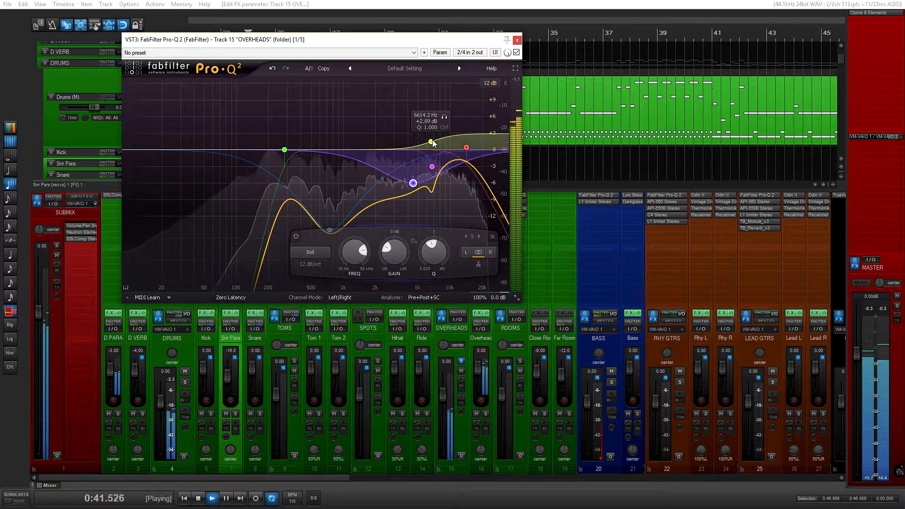
pyautogui.moveTo(431, 141); pyautogui.dragTo(431, 151)
pyautogui.press('space')
pyautogui.click(517, 39)
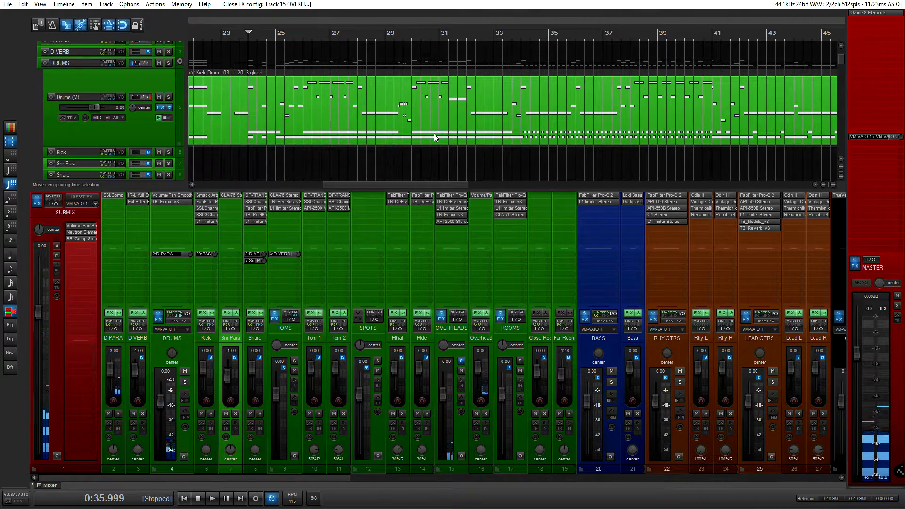
# Check the adjusted FabFilter Pro-Q 2 curve and the TB_DeEsser_v3 settings on the OVERHEADS folder track
pyautogui.click(448, 194)
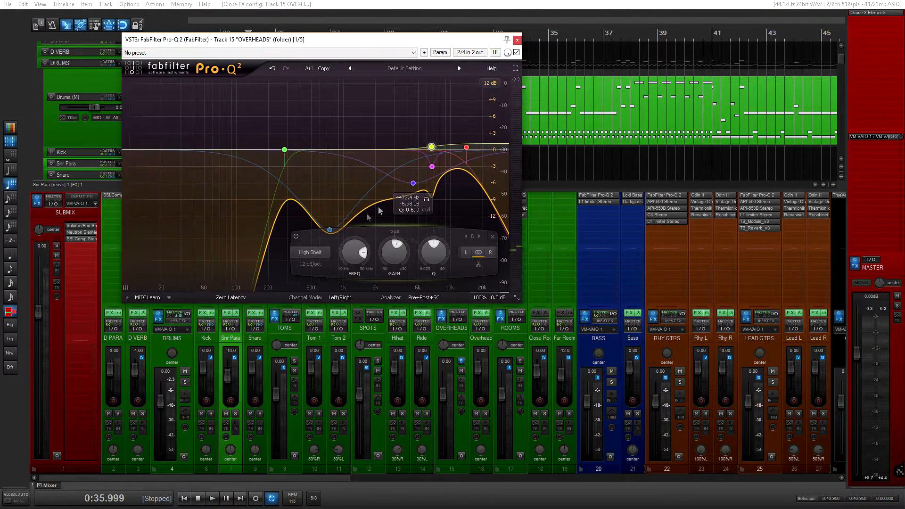
pyautogui.click(517, 40)
pyautogui.click(448, 202)
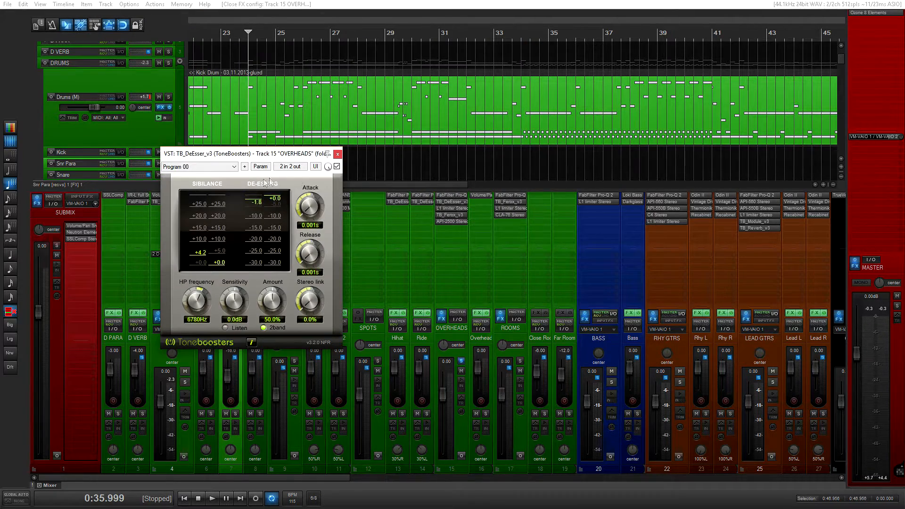
pyautogui.moveTo(263, 157); pyautogui.dragTo(252, 140)
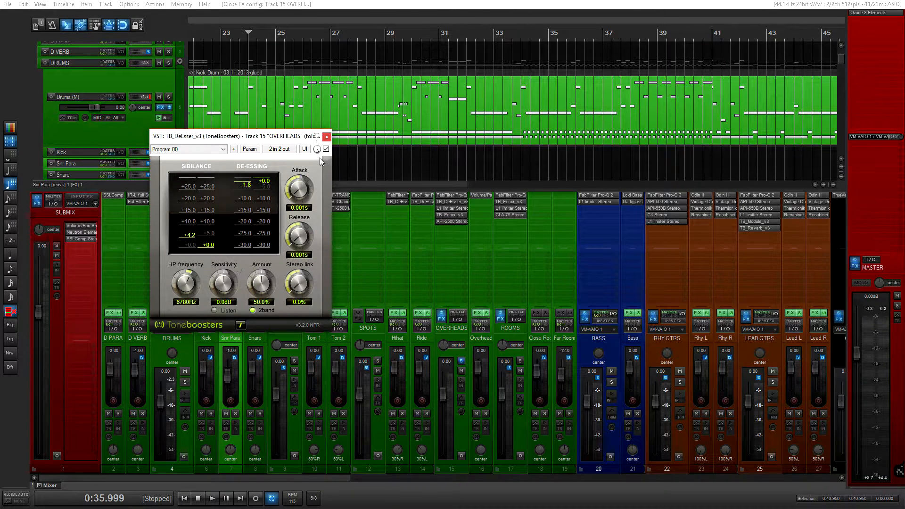
pyautogui.click(326, 137)
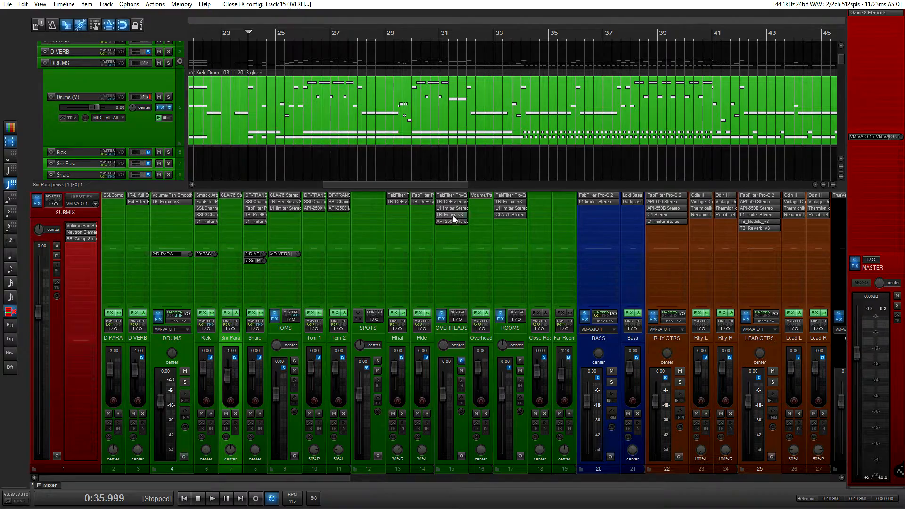
# Set the threshold of the API-2500 Stereo compressor on OVERHEADS to -20 while the passage plays
pyautogui.click(459, 224)
pyautogui.moveTo(573, 207); pyautogui.dragTo(594, 107)
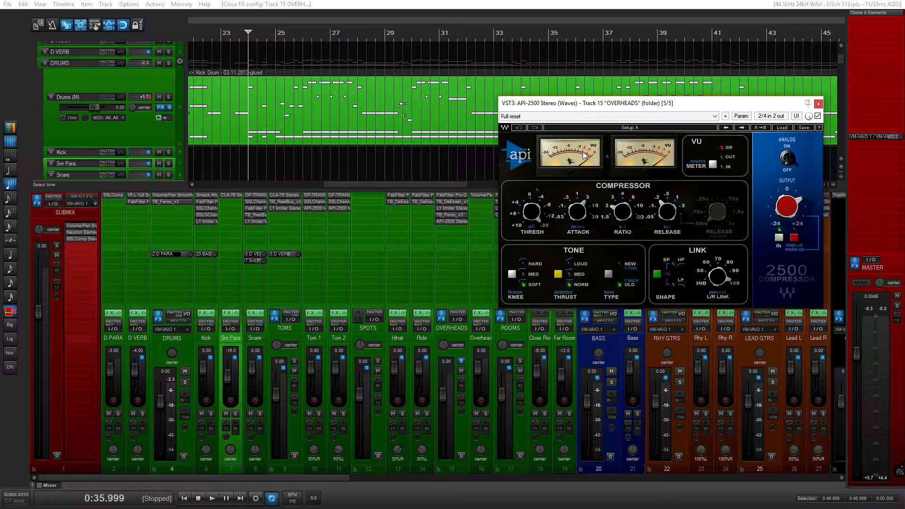
pyautogui.press('space')
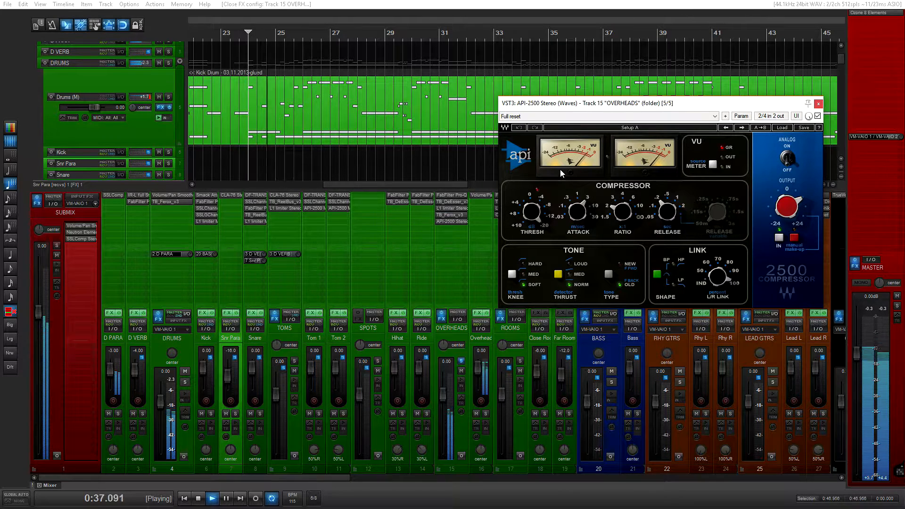
pyautogui.moveTo(532, 212); pyautogui.dragTo(531, 200)
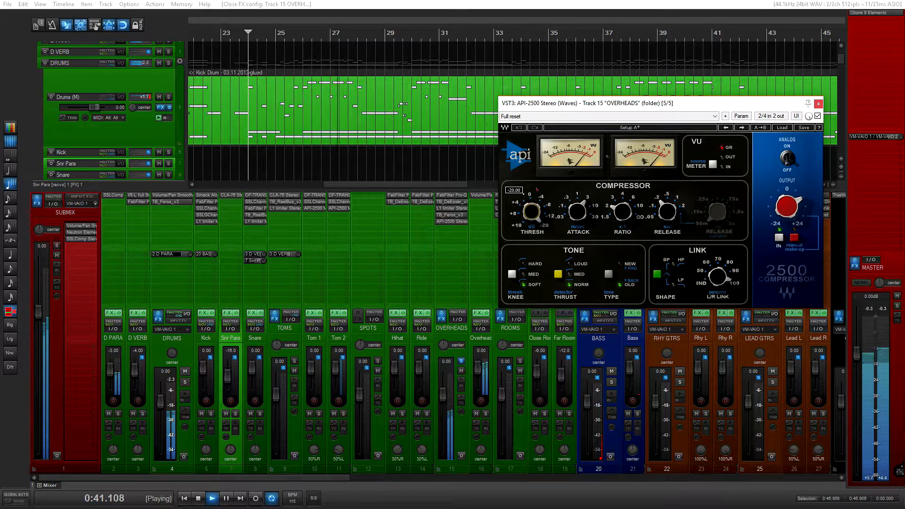
pyautogui.press('space')
pyautogui.moveTo(589, 103); pyautogui.dragTo(504, 107)
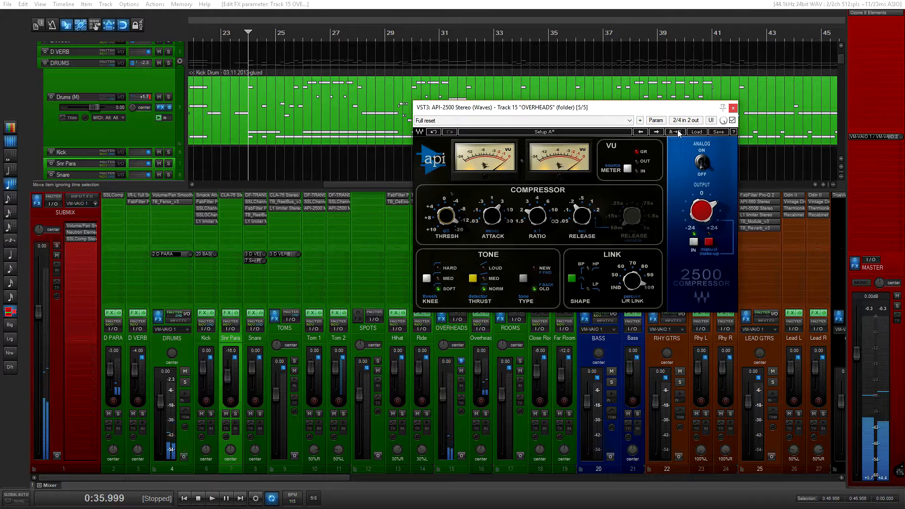
pyautogui.click(734, 108)
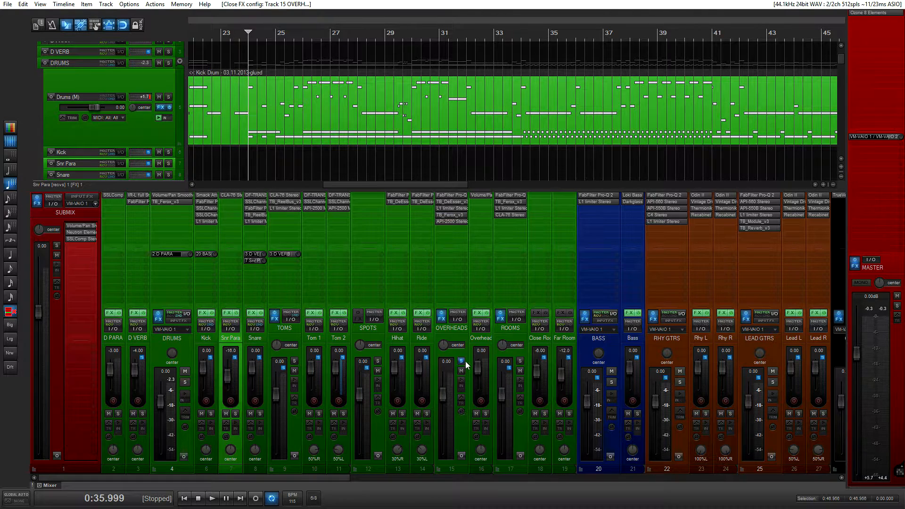
# Play the soloed overheads while switching the ROOMS folder's solo on and off for comparison
pyautogui.click(521, 361)
pyautogui.press('space')
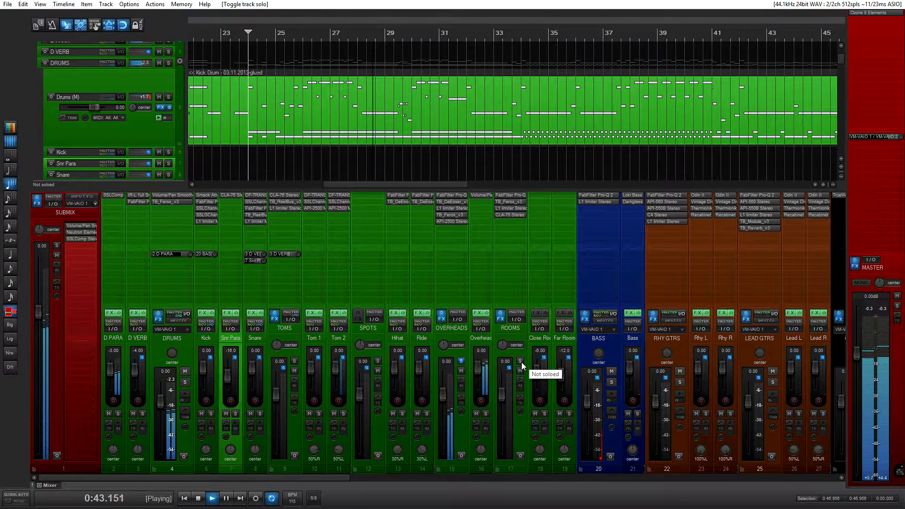
pyautogui.press('space')
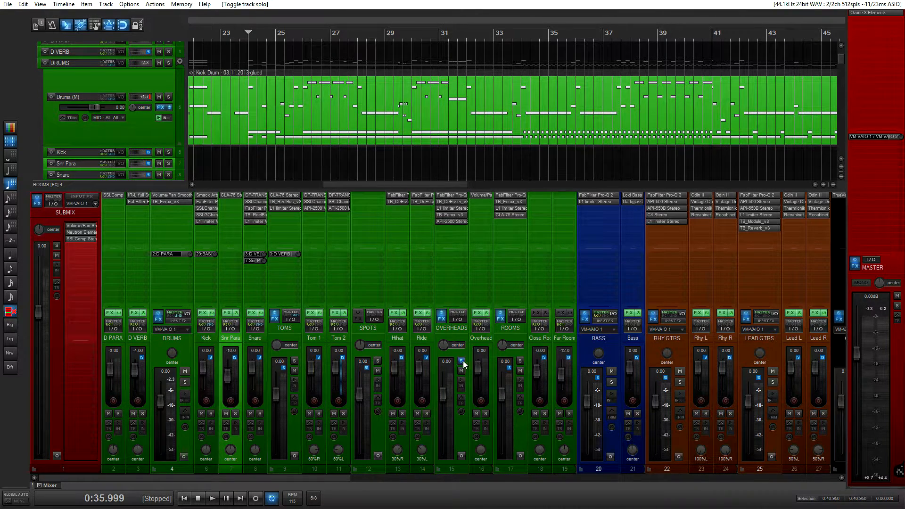
# Solo the SPOTS folder and play the drum passage from bar 24
pyautogui.click(377, 360)
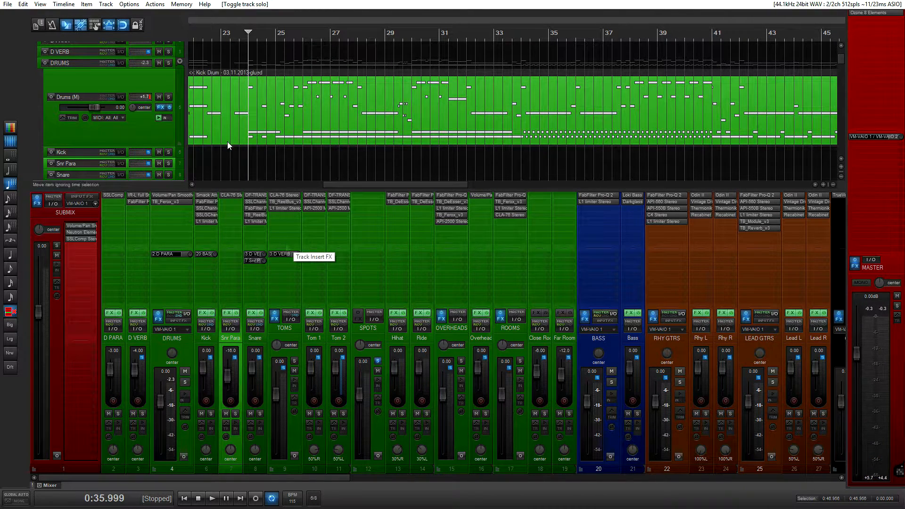
pyautogui.press('space')
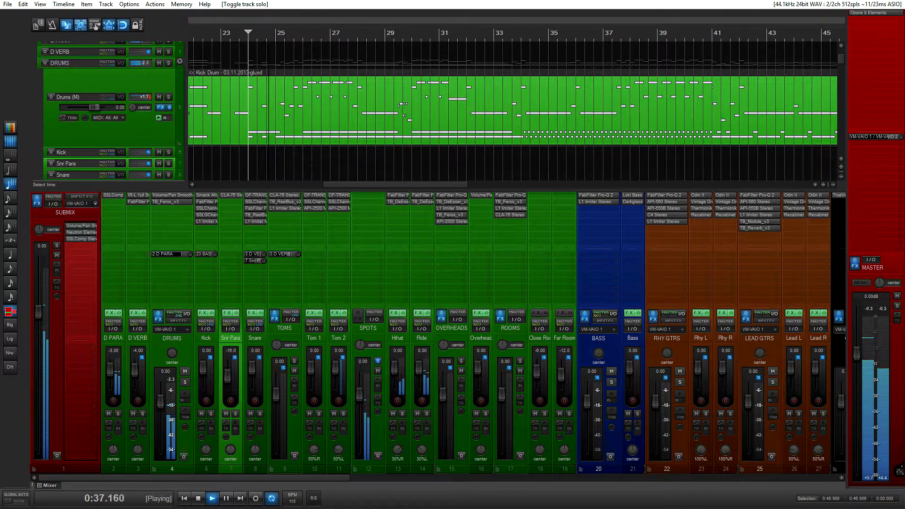
pyautogui.press('space')
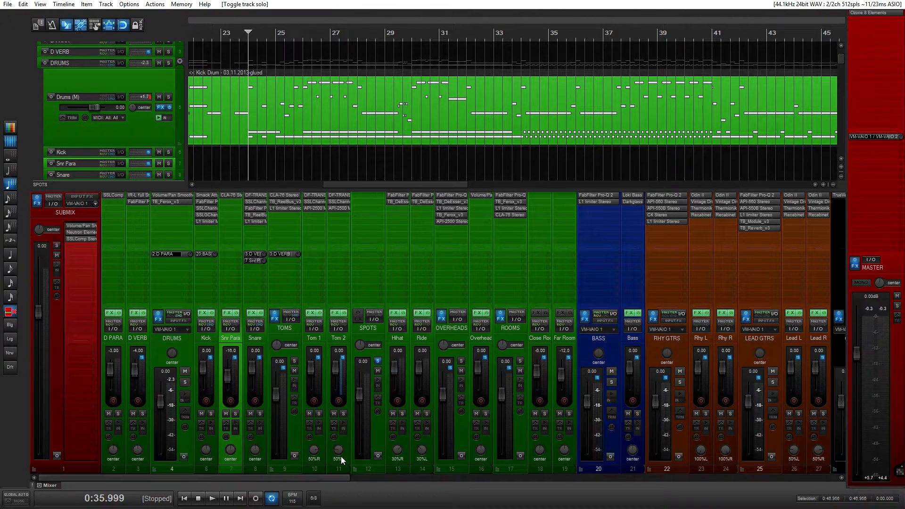
# Play the soloed spots from bar 26 while also soloing the Ride and Hihat tracks
pyautogui.moveTo(341, 456)
pyautogui.press('space')
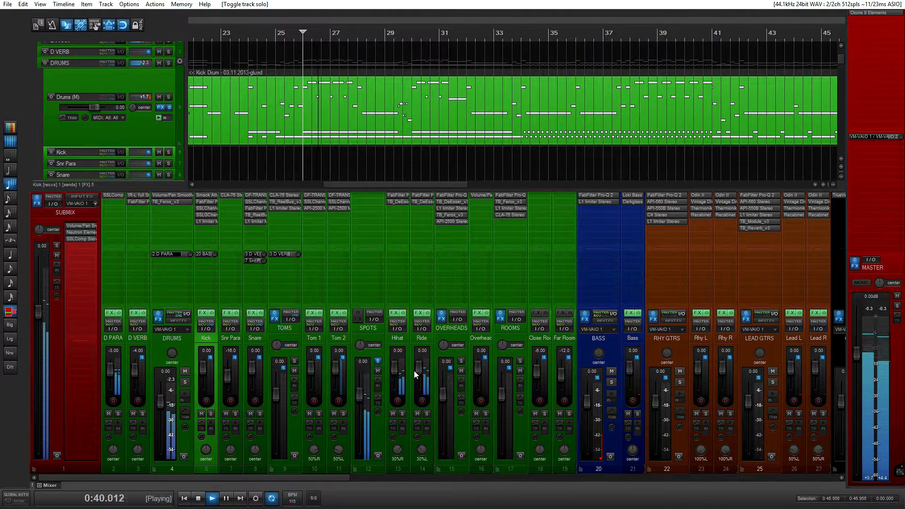
pyautogui.click(427, 414)
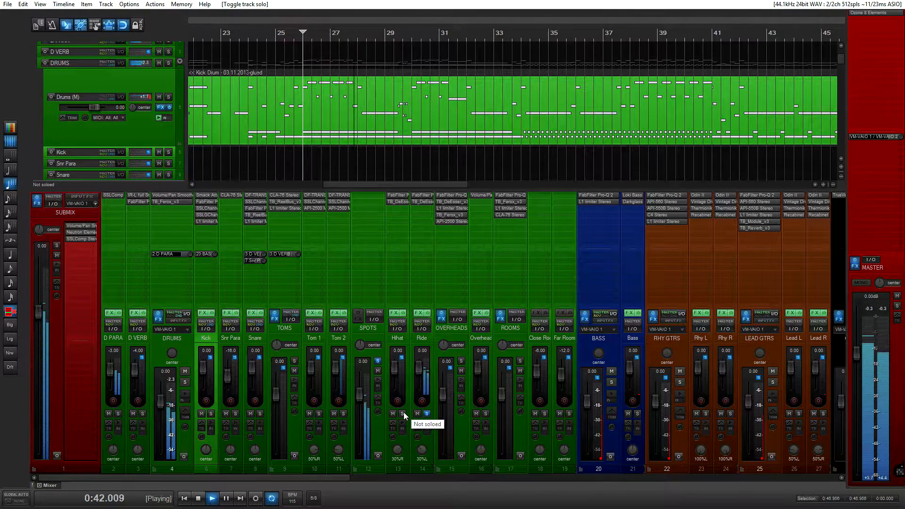
pyautogui.click(404, 413)
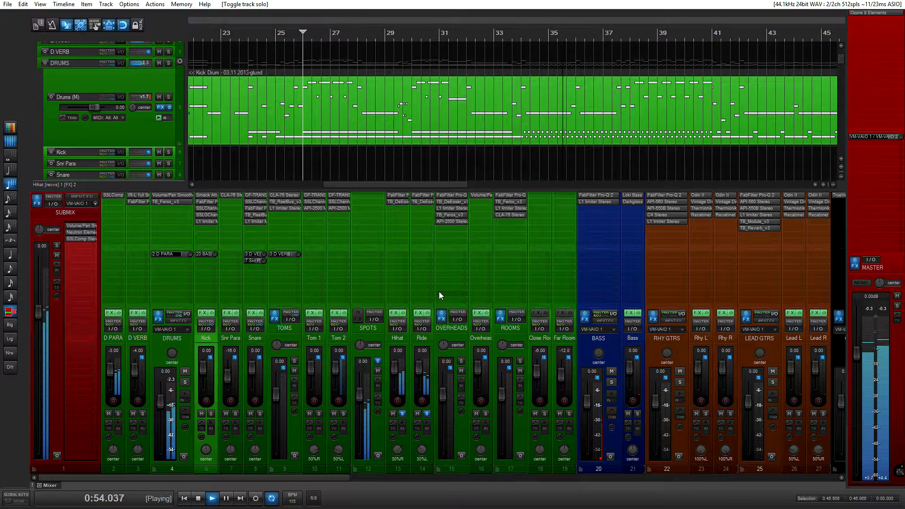
pyautogui.press('space')
# Select bars 34 to 36 on the timeline and play the soloed Hihat and Ride from just before the selection
pyautogui.click(528, 33)
pyautogui.moveTo(521, 48); pyautogui.dragTo(575, 47)
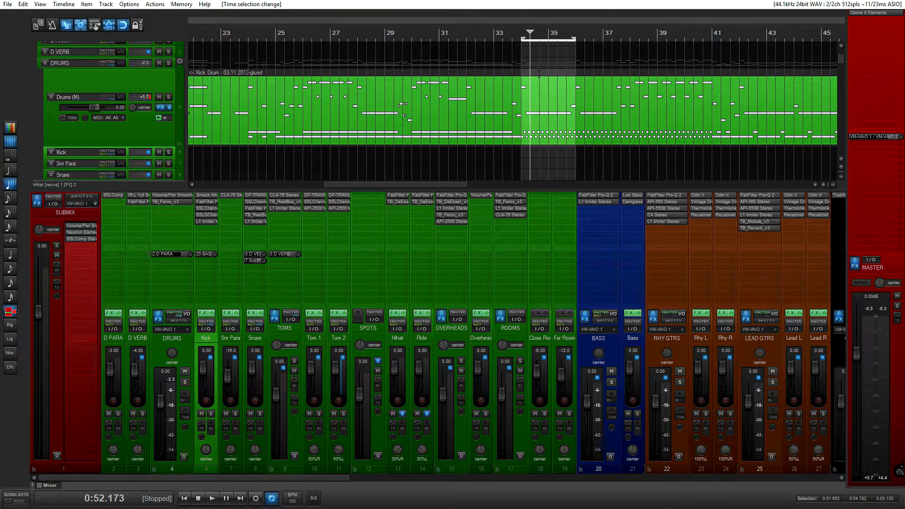
pyautogui.click(516, 35)
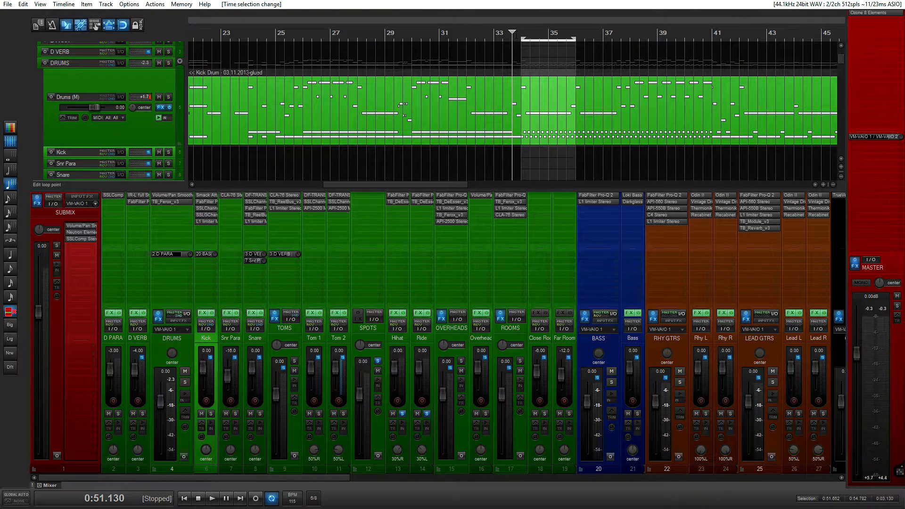
pyautogui.press('space')
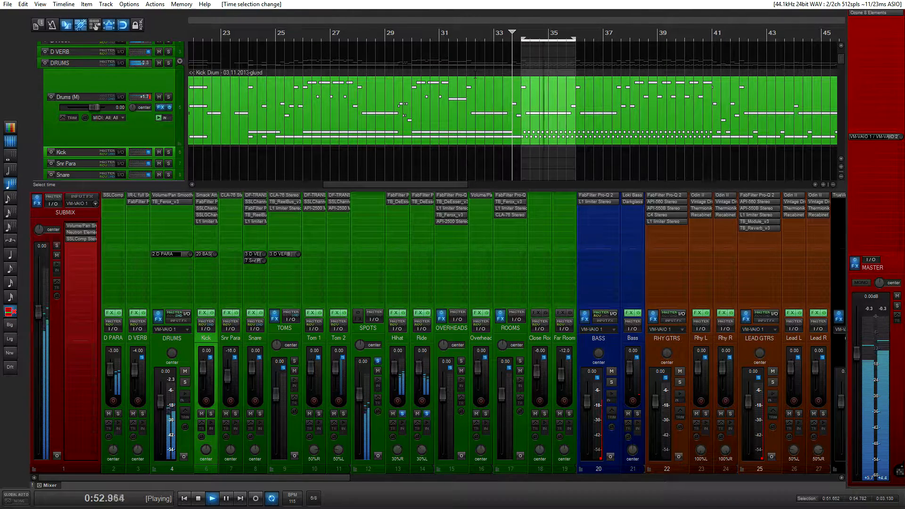
pyautogui.press('space')
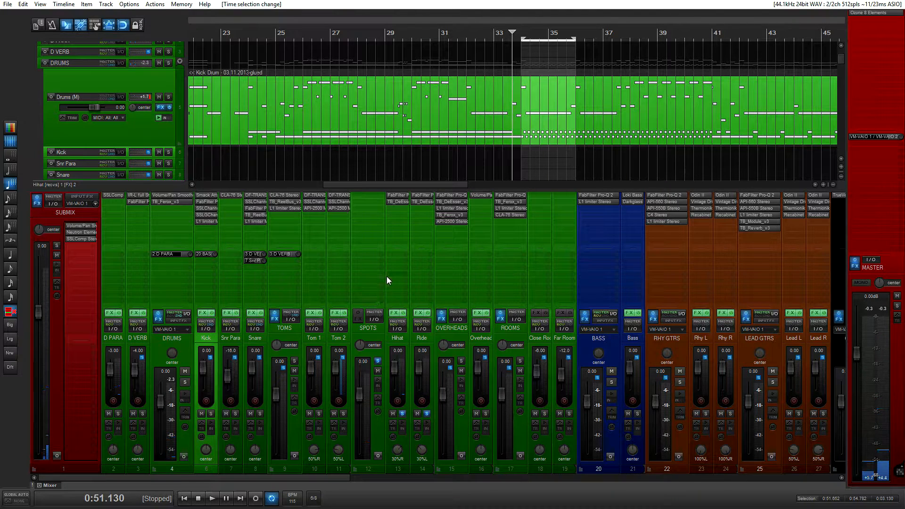
# Check the FabFilter Pro-Q 2 curve and the TB_DeEsser_v3 settings on the Hihat track
pyautogui.click(400, 196)
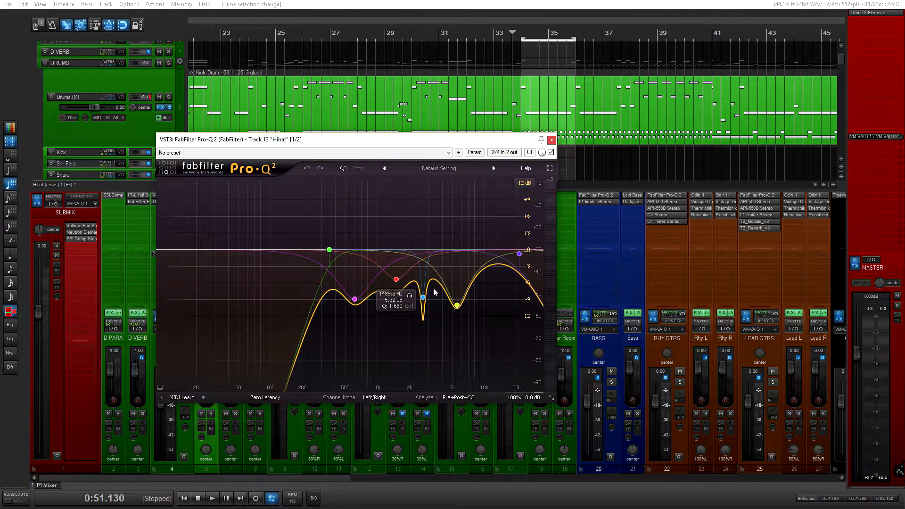
pyautogui.moveTo(452, 144); pyautogui.dragTo(392, 122)
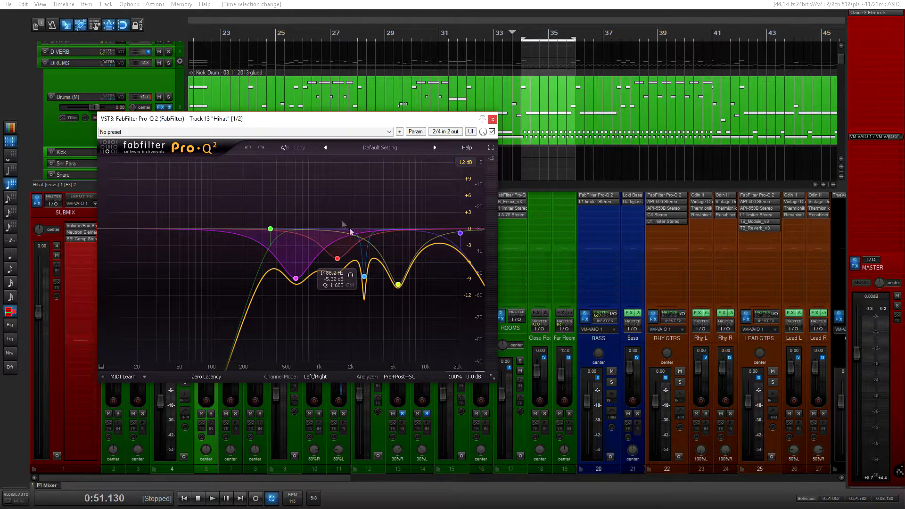
pyautogui.moveTo(279, 191); pyautogui.dragTo(348, 185)
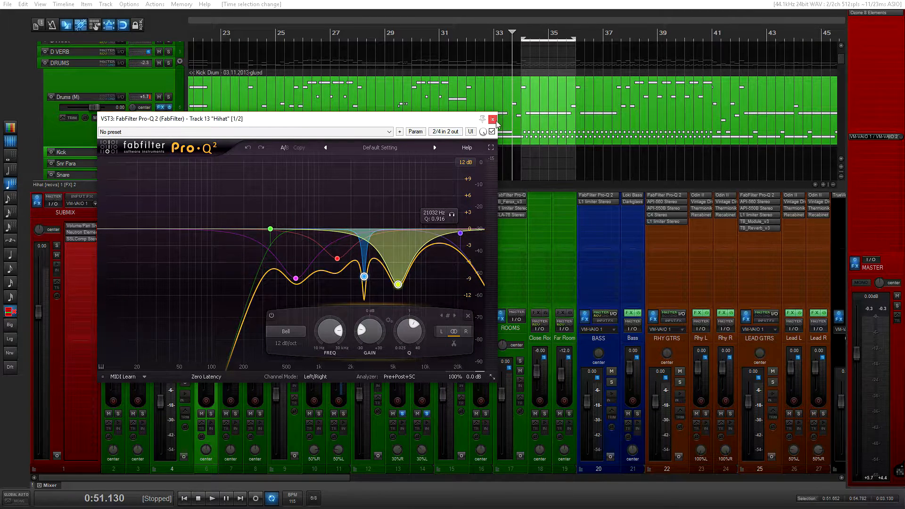
pyautogui.click(493, 119)
pyautogui.click(398, 202)
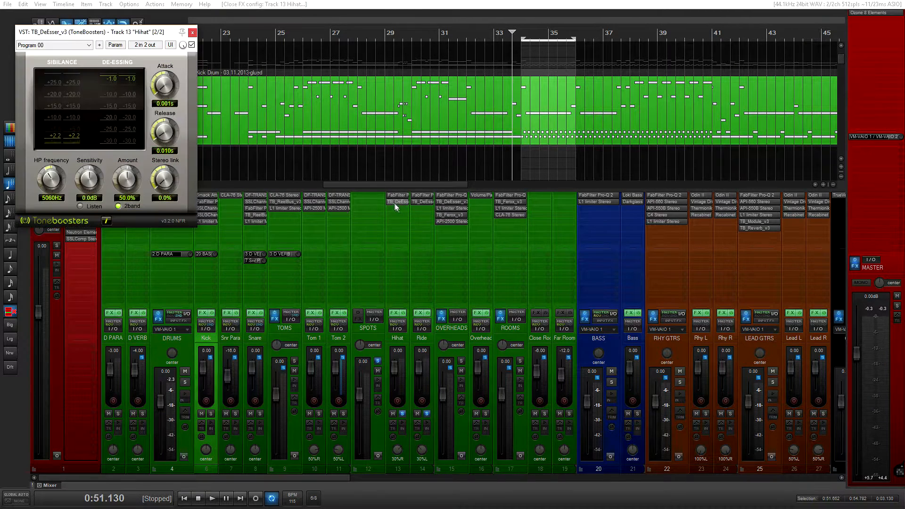
pyautogui.click(192, 33)
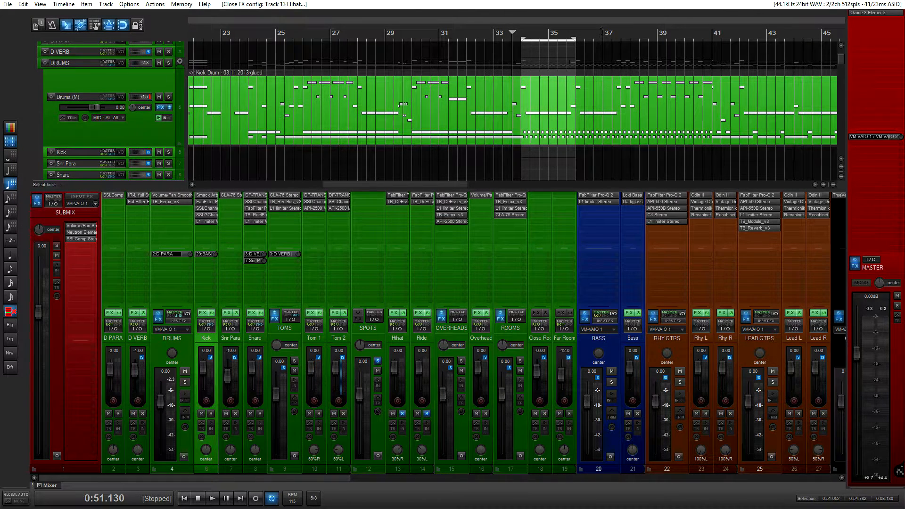
# Replace the time selection with the range from 0:43.304 to 0:46.956 and place the edit cursor just before it
pyautogui.moveTo(576, 62); pyautogui.dragTo(520, 62)
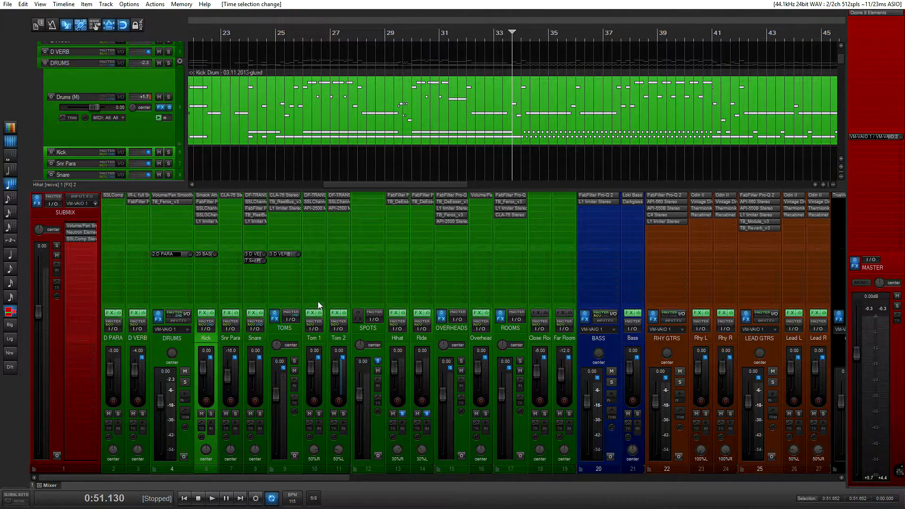
pyautogui.moveTo(426, 184); pyautogui.dragTo(446, 184)
pyautogui.moveTo(304, 160); pyautogui.dragTo(364, 164)
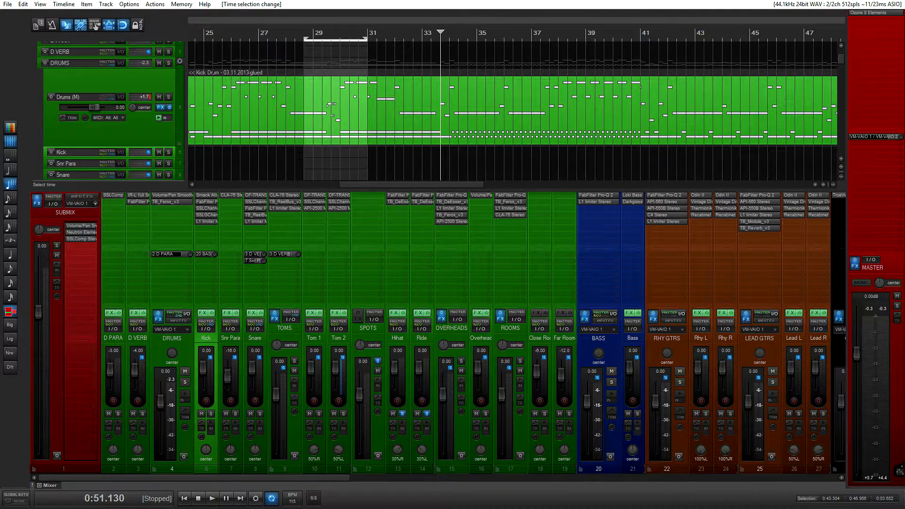
pyautogui.click(299, 160)
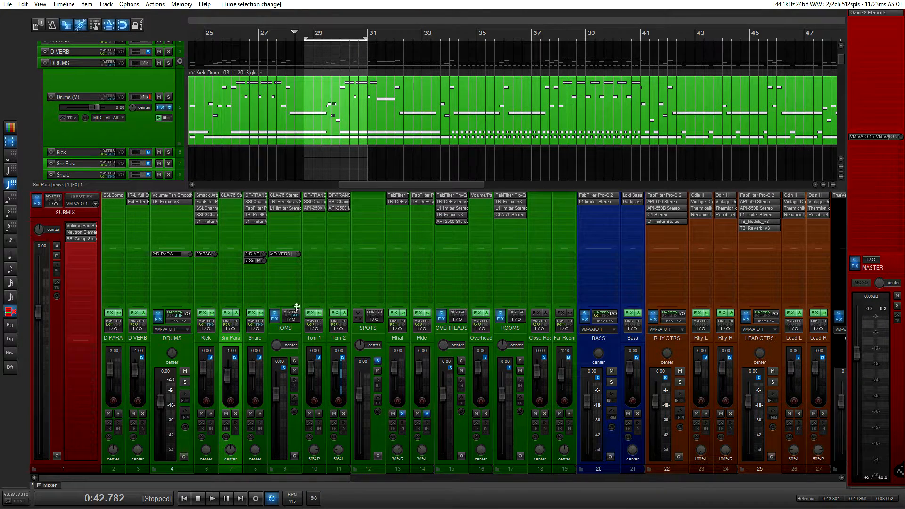
# Clear the solos on SPOTS, Hihat and Ride, solo the TOMS folder, and play the selected tom passage
pyautogui.click(377, 361)
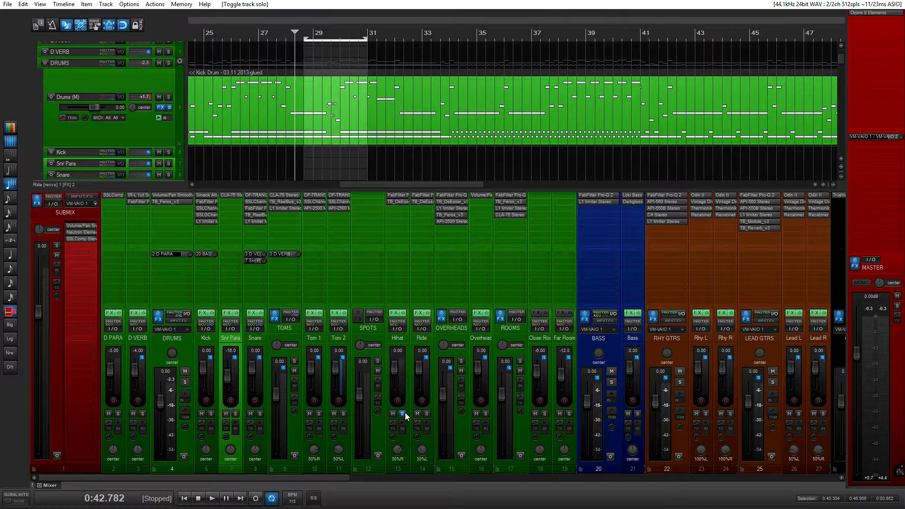
pyautogui.click(293, 361)
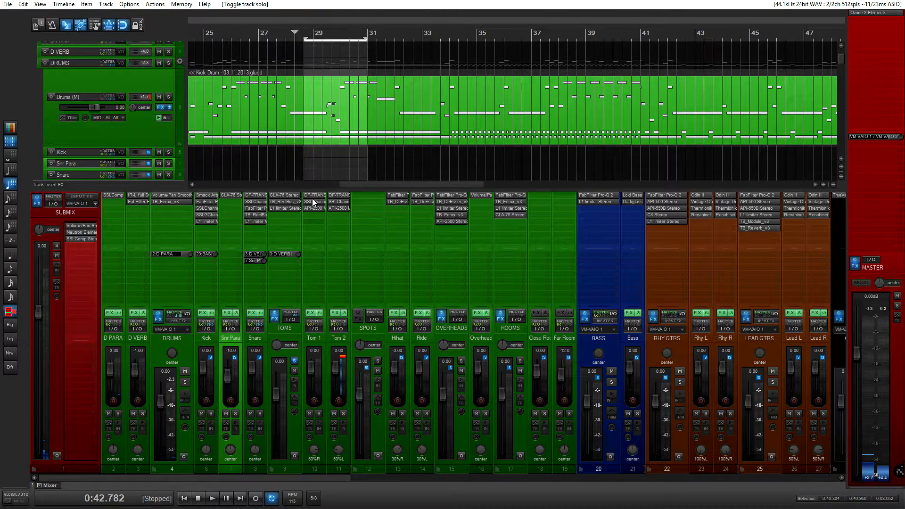
pyautogui.press('space')
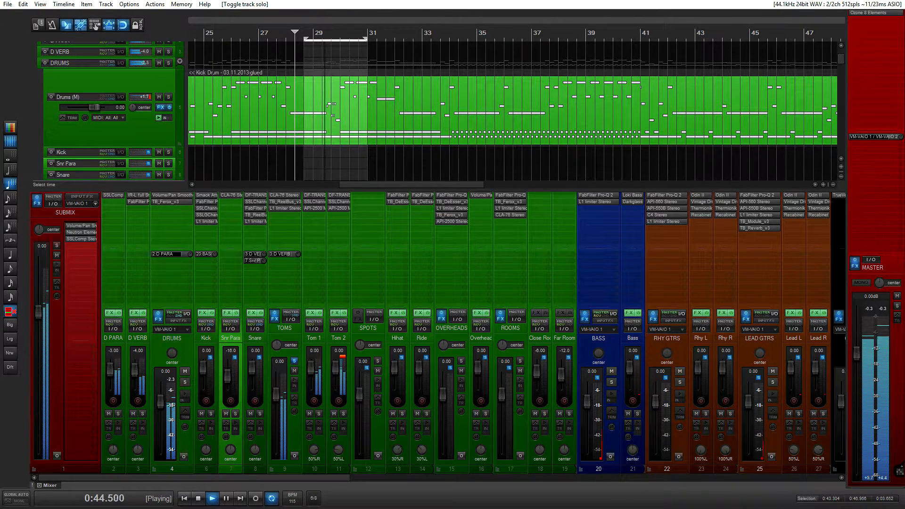
pyautogui.press('space')
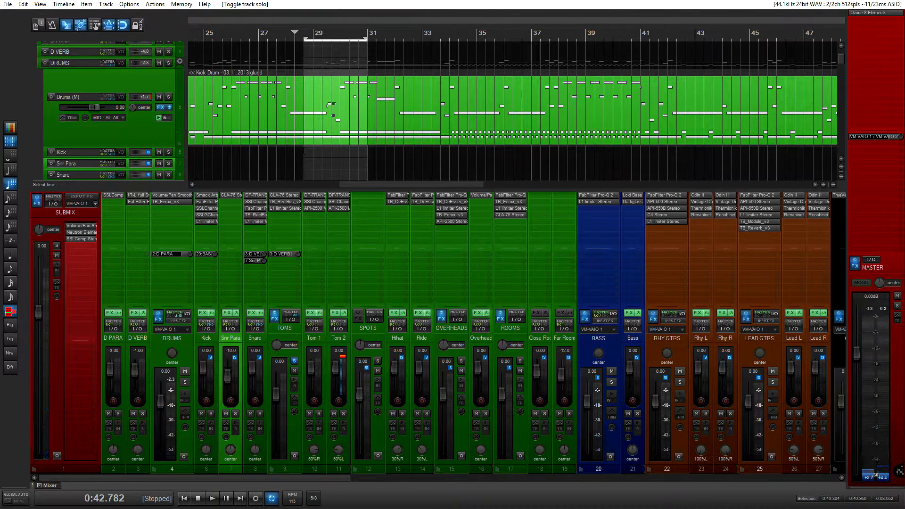
pyautogui.click(305, 153)
pyautogui.press('space')
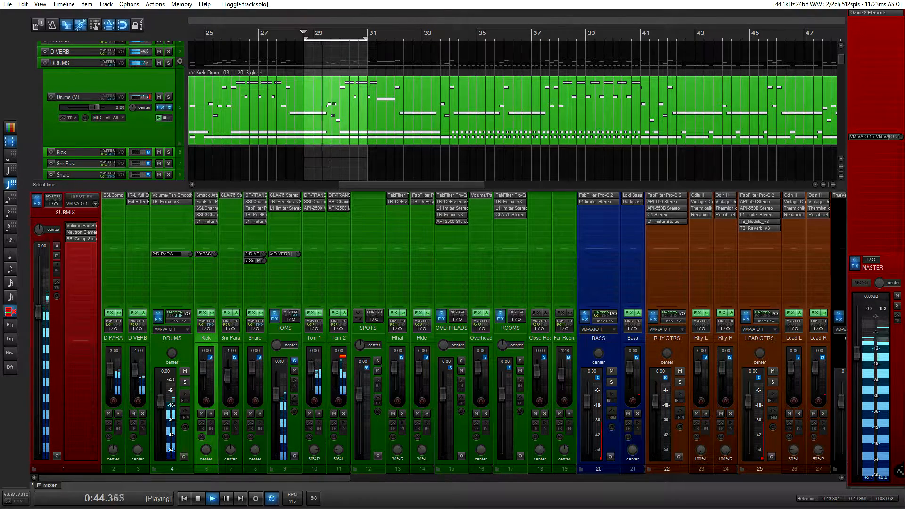
pyautogui.press('space')
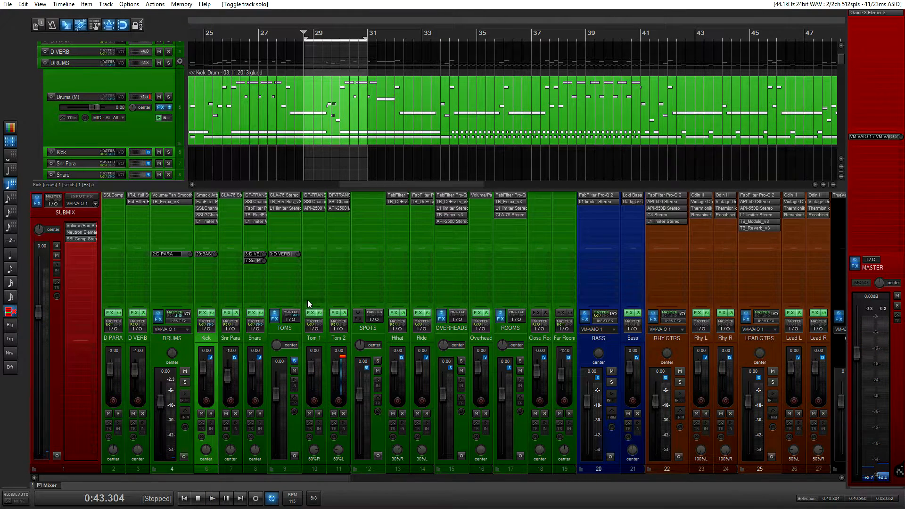
# Bypass the effects on Tom 1, Tom 2 and the TOMS folder and play the unprocessed toms
pyautogui.click(320, 313)
pyautogui.click(344, 313)
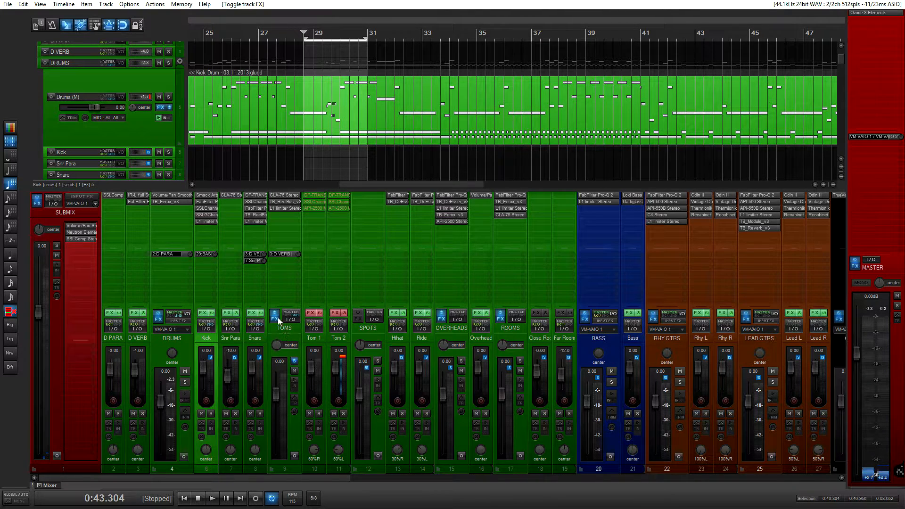
pyautogui.click(275, 316)
pyautogui.press('space')
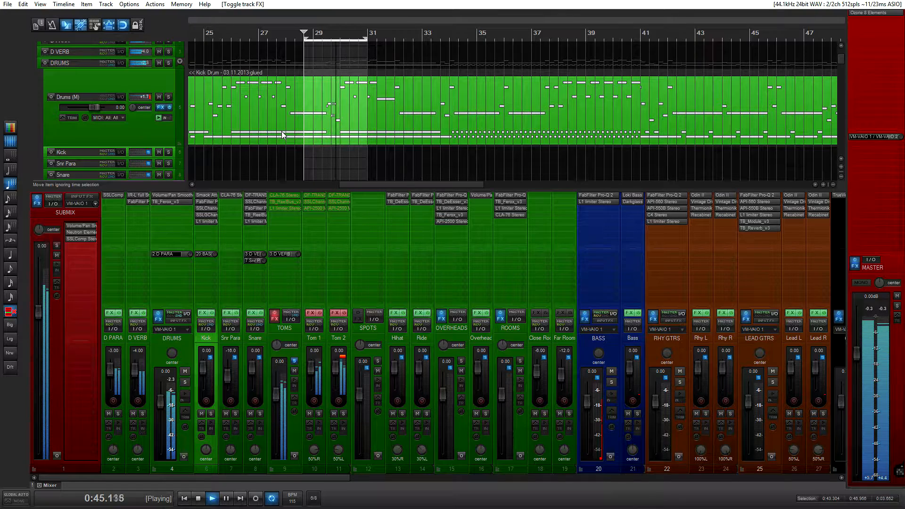
pyautogui.press('space')
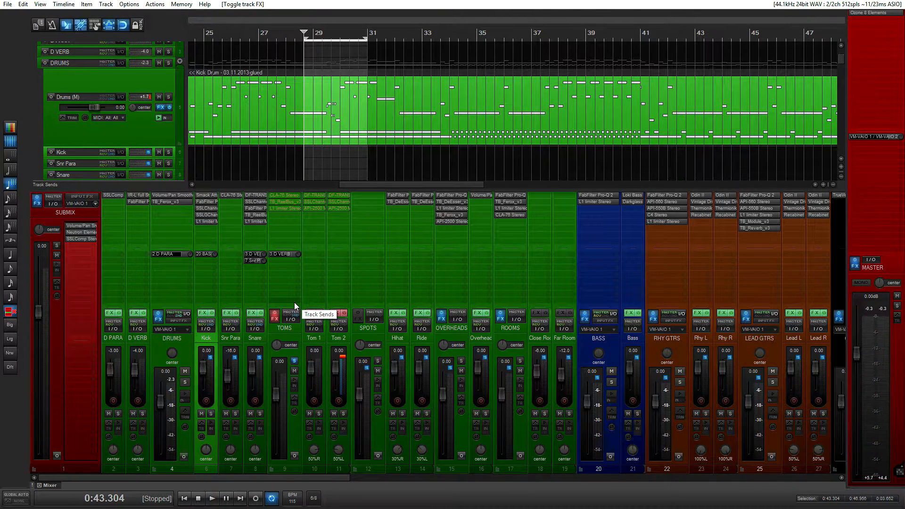
# Re-enable the effects on Tom 2, Tom 1 and the TOMS folder
pyautogui.click(345, 313)
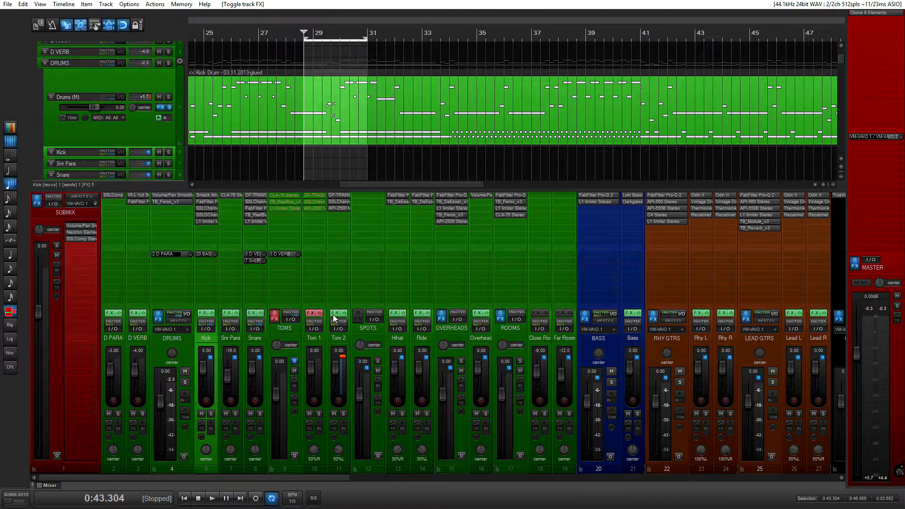
pyautogui.click(319, 315)
pyautogui.click(272, 317)
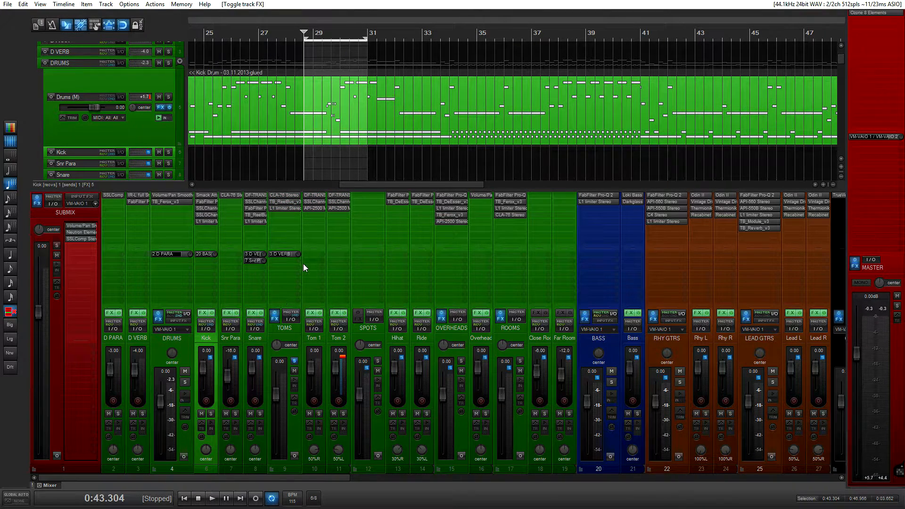
# Check the SSLChannel Mono and API-2500 Mono settings on the Tom 1 track
pyautogui.click(314, 202)
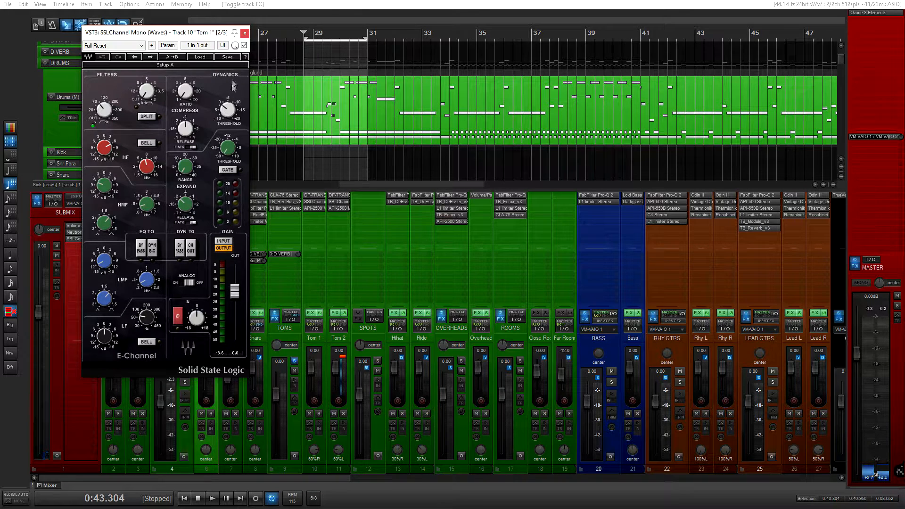
pyautogui.click(245, 33)
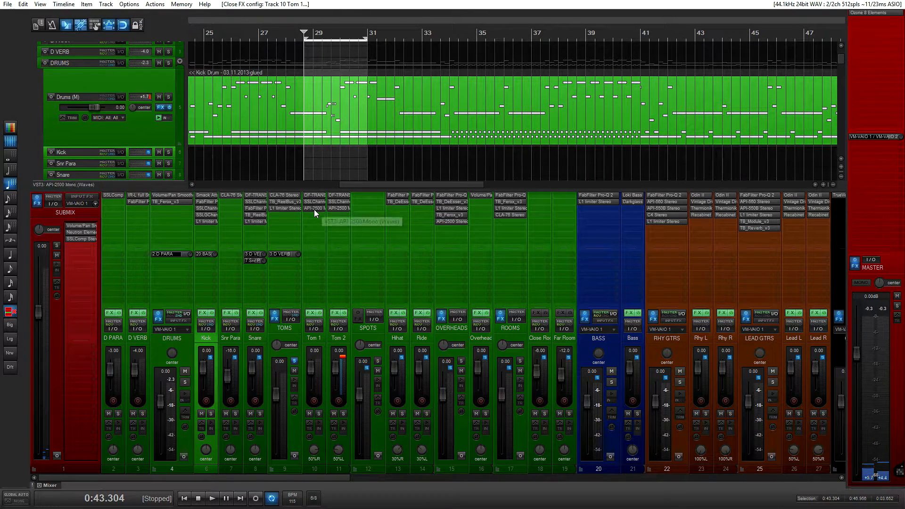
pyautogui.click(314, 208)
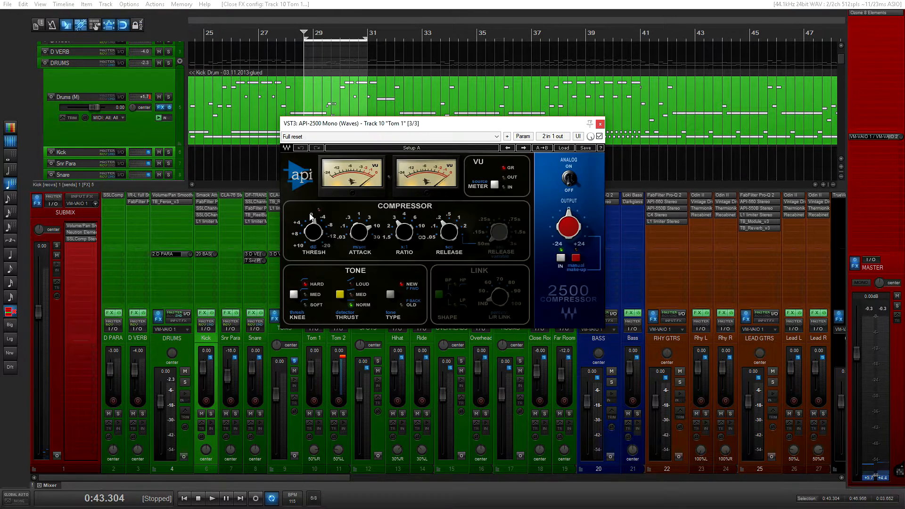
pyautogui.click(600, 124)
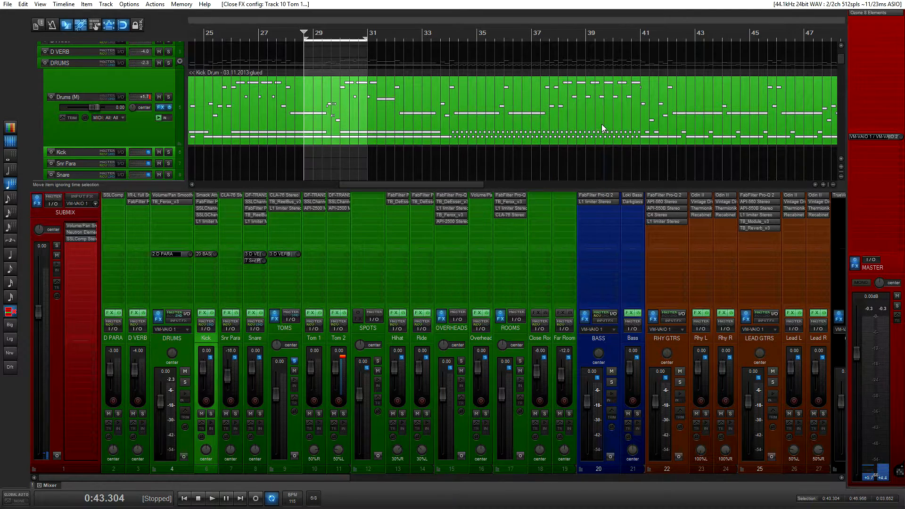
# Check the CLA-76 Stereo, TB_ReelBus_v3 and L1 limiter Stereo settings on the TOMS folder
pyautogui.click(279, 196)
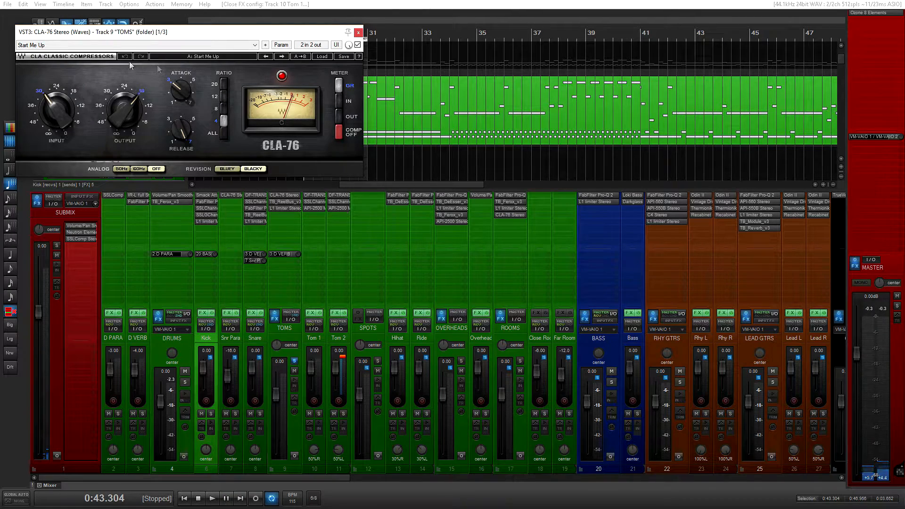
pyautogui.moveTo(165, 31); pyautogui.dragTo(207, 45)
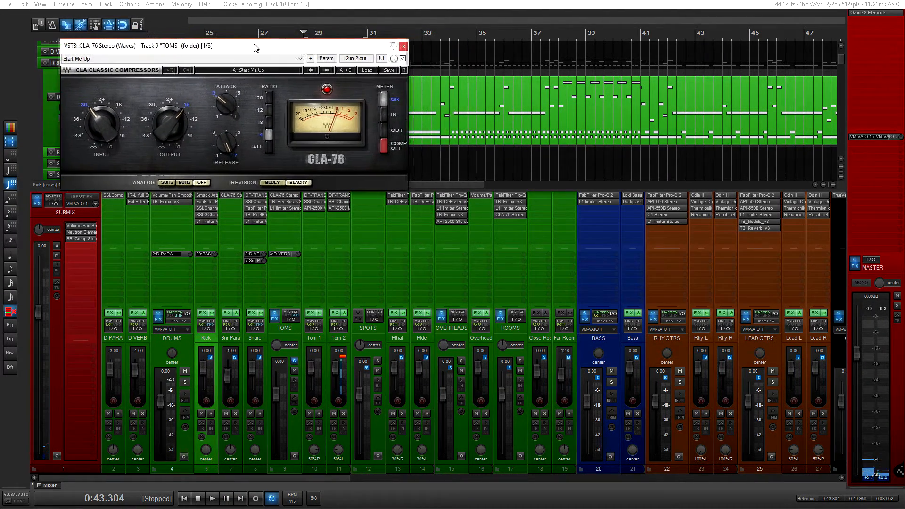
pyautogui.click(400, 46)
pyautogui.click(285, 202)
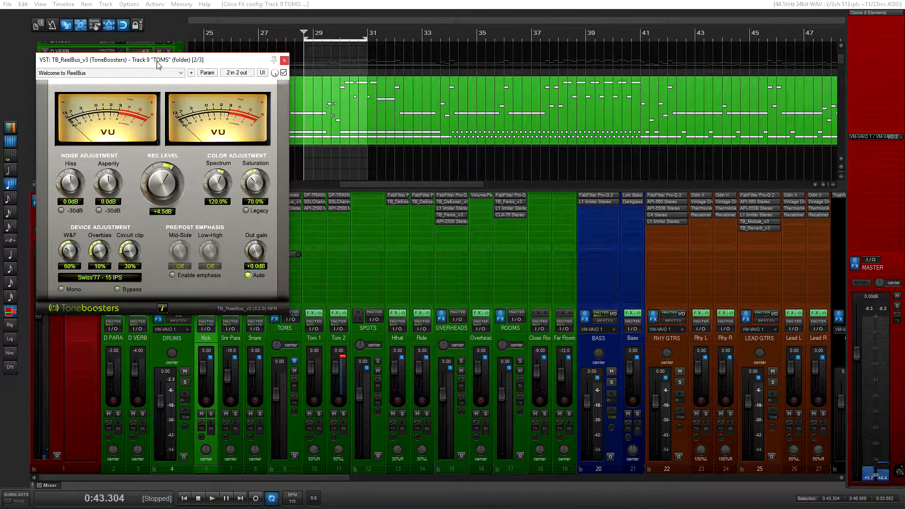
pyautogui.moveTo(113, 64)
pyautogui.mouseDown()
pyautogui.moveTo(118, 79)
pyautogui.moveTo(107, 53)
pyautogui.mouseUp()
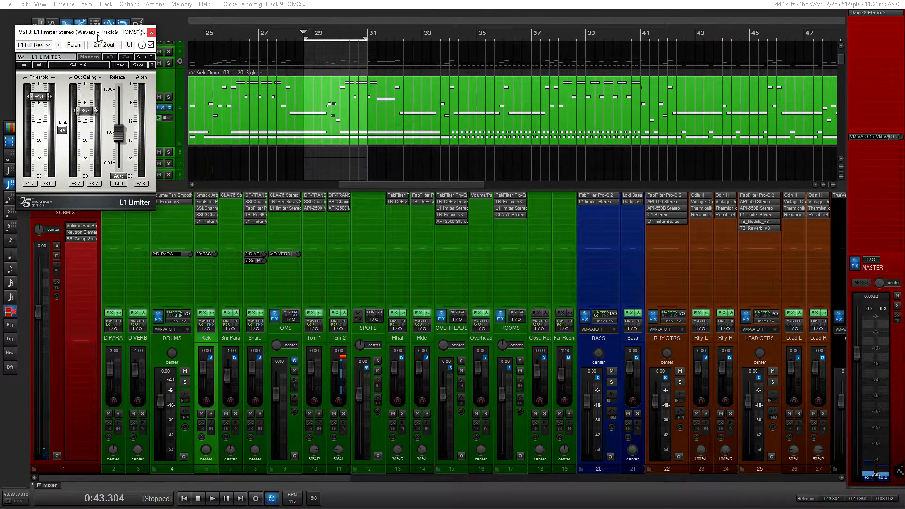
pyautogui.moveTo(98, 37); pyautogui.dragTo(154, 67)
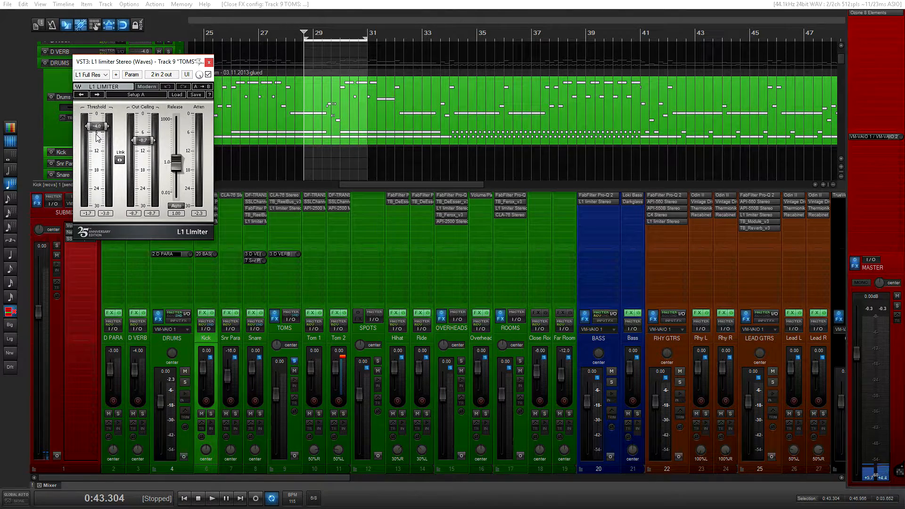
pyautogui.click(208, 62)
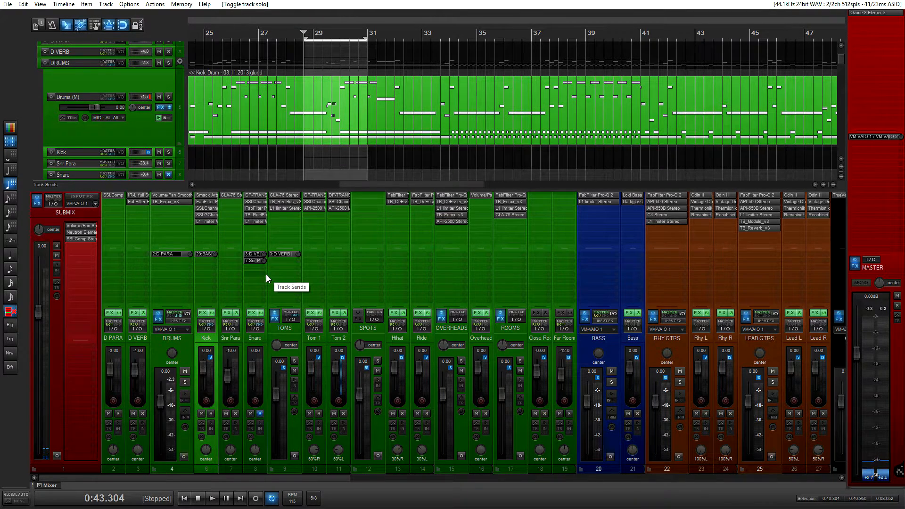
# With Snare soloed instead of TOMS, clear the time selection and play the snare from about bar 34
pyautogui.click(297, 151)
pyautogui.click(278, 163)
pyautogui.click(294, 153)
pyautogui.press('space')
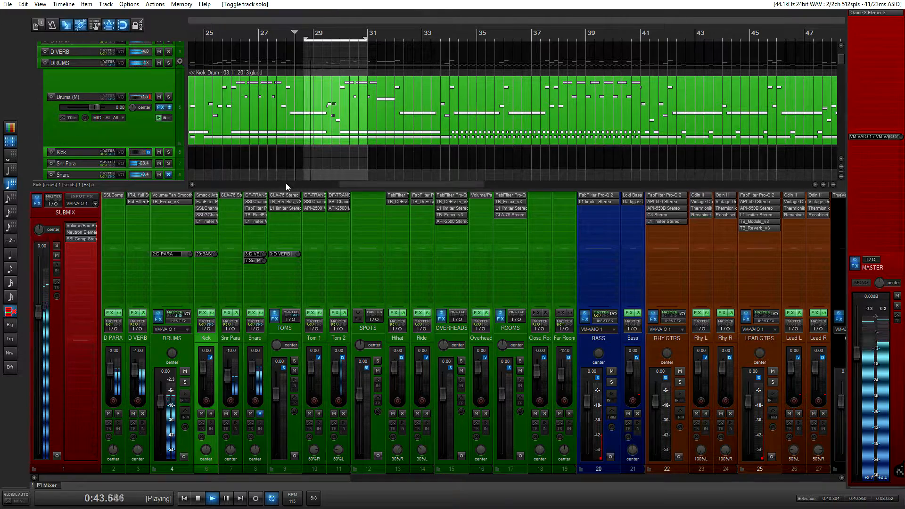
pyautogui.press('space')
pyautogui.moveTo(367, 53); pyautogui.dragTo(303, 74)
pyautogui.click(449, 165)
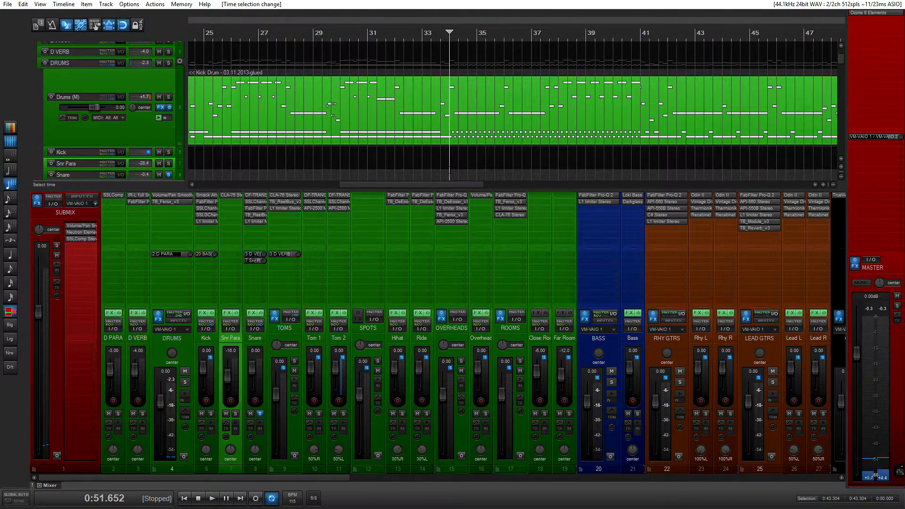
pyautogui.press('space')
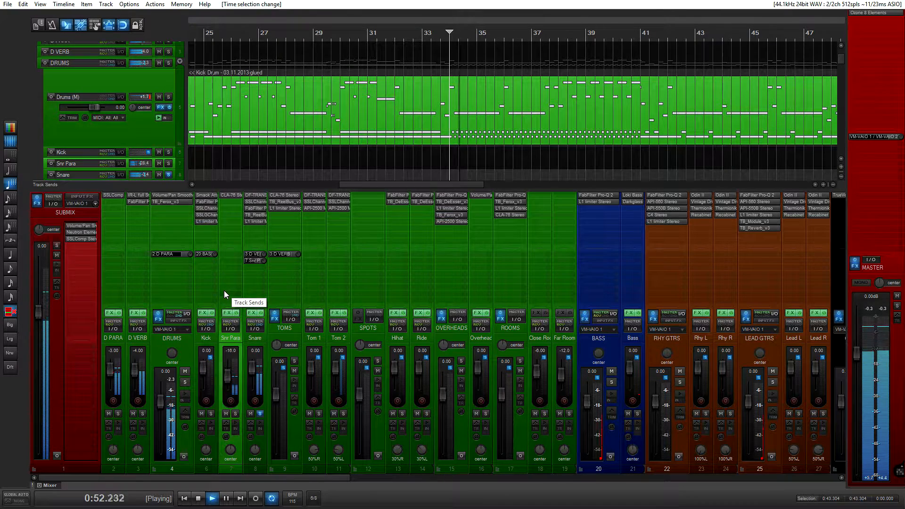
pyautogui.press('space')
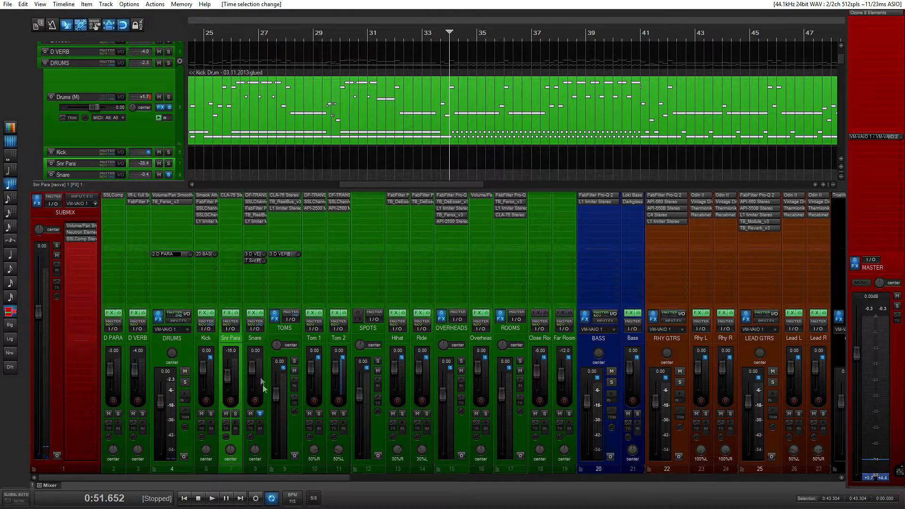
# Mute Snr Para, play the snare with its track effects bypassed, and re-enable those effects
pyautogui.click(225, 413)
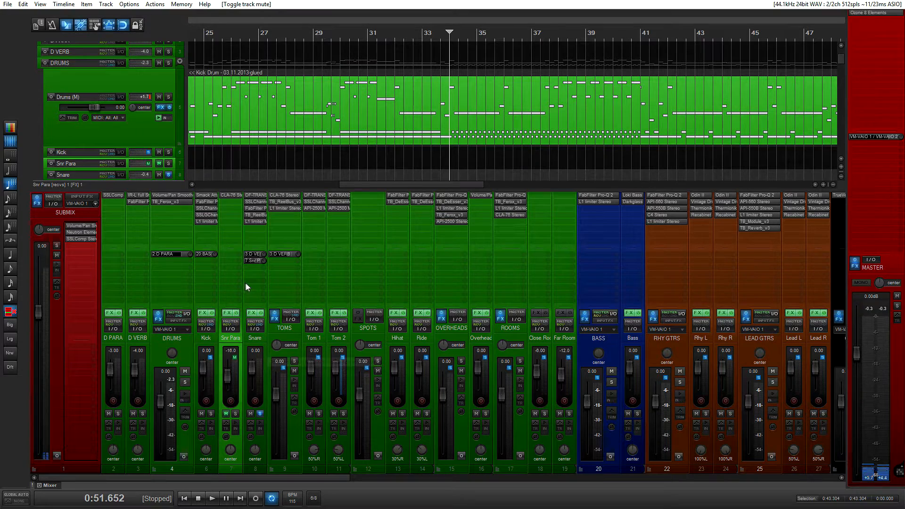
pyautogui.click(260, 313)
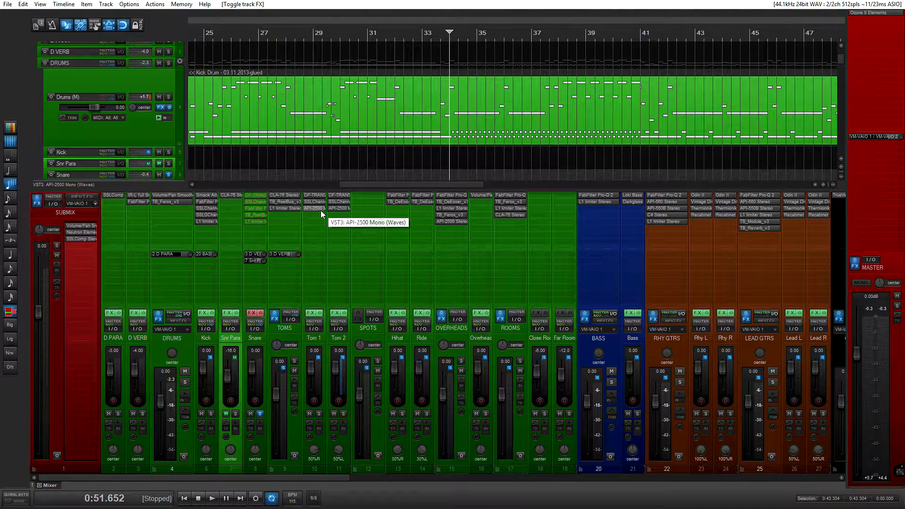
pyautogui.press('space')
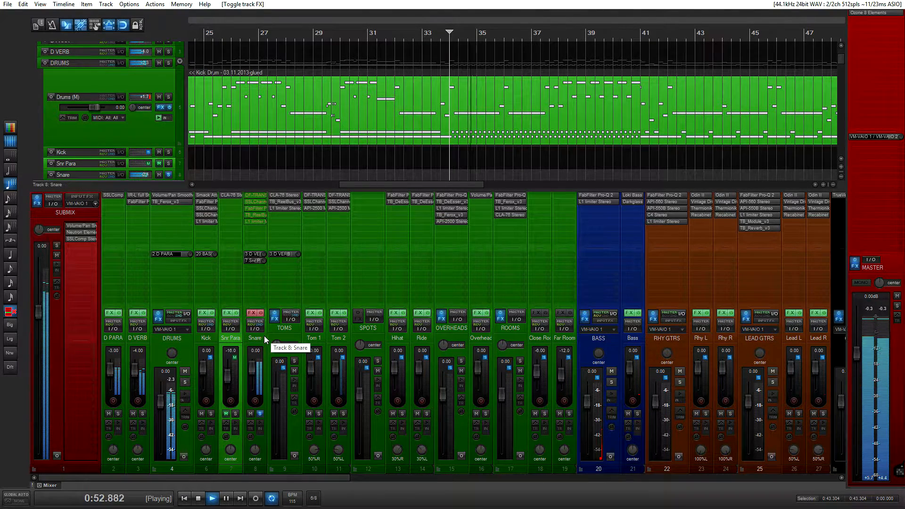
pyautogui.press('space')
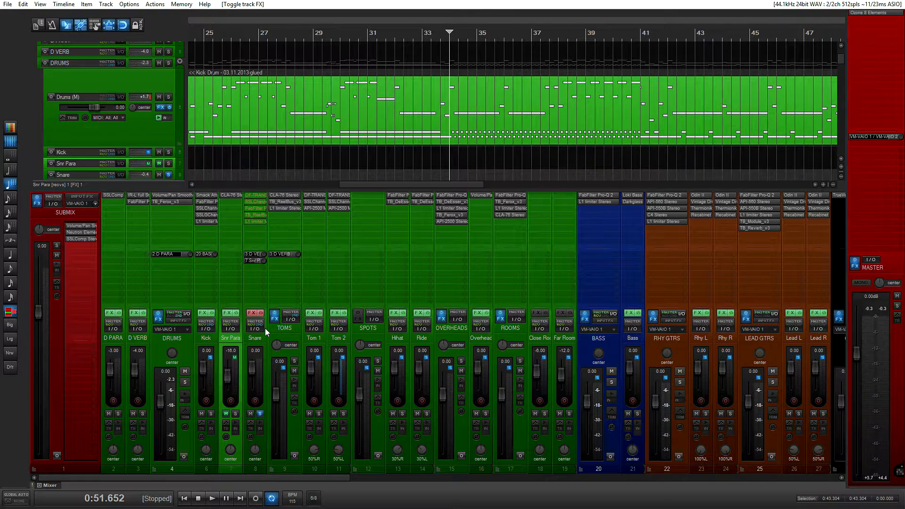
pyautogui.click(252, 312)
# Check the DF-TRANS and SSLChannel Mono settings on the Snare track
pyautogui.click(254, 197)
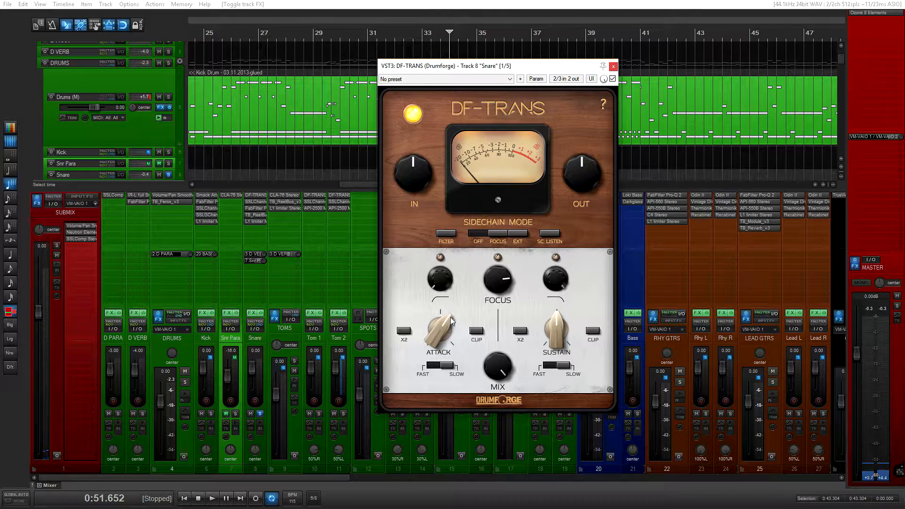
pyautogui.moveTo(541, 67); pyautogui.dragTo(515, 61)
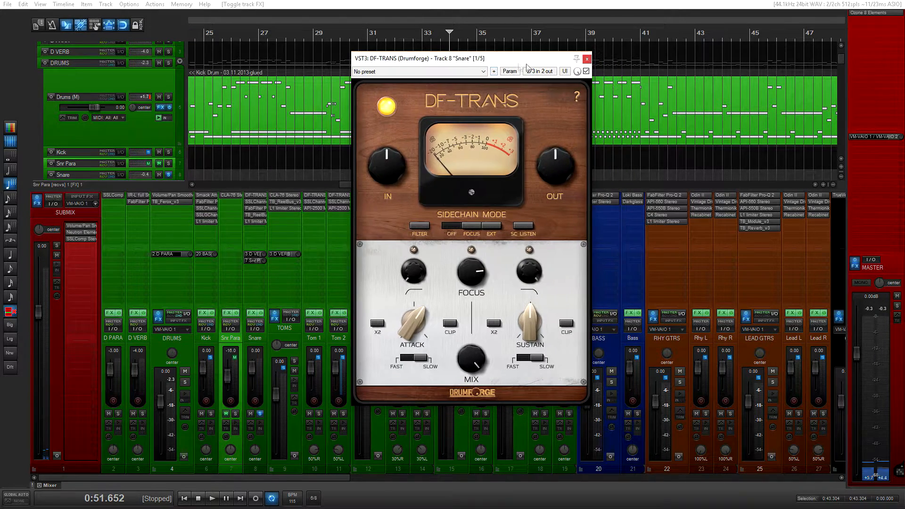
pyautogui.click(587, 60)
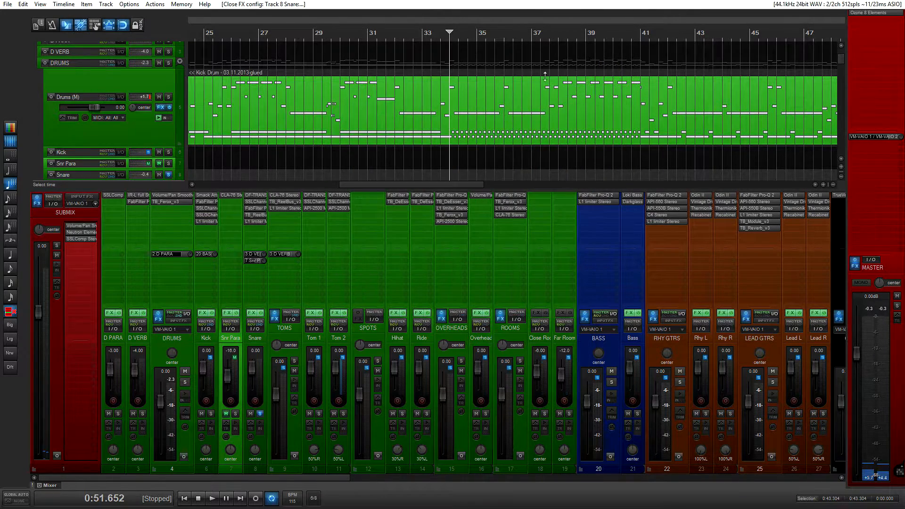
pyautogui.click(254, 204)
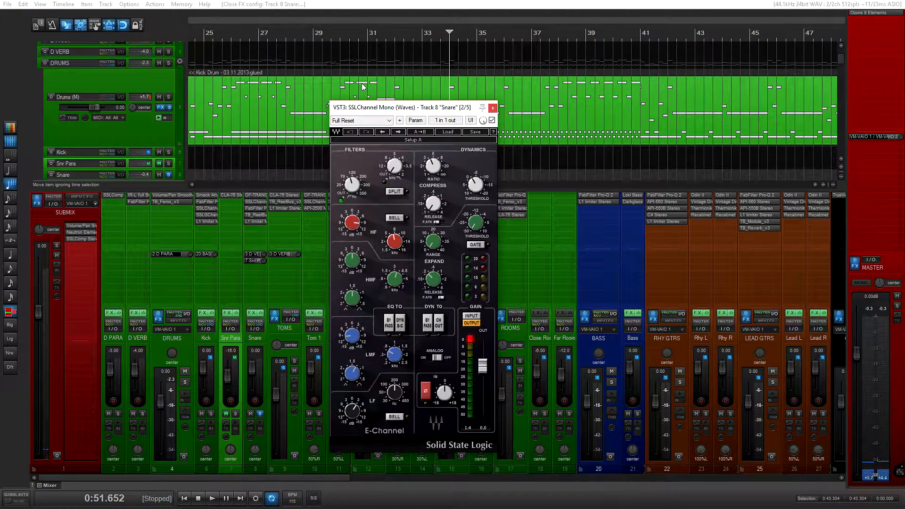
pyautogui.moveTo(423, 110); pyautogui.dragTo(416, 50)
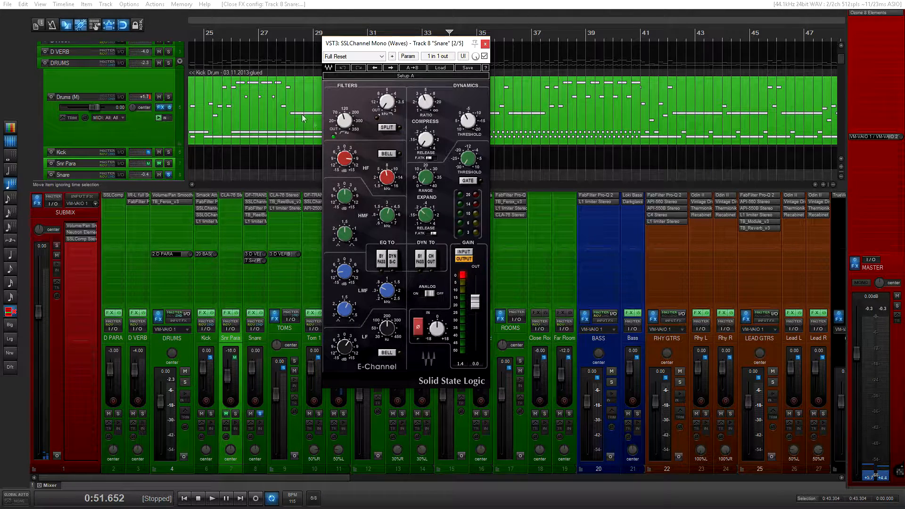
pyautogui.click(485, 44)
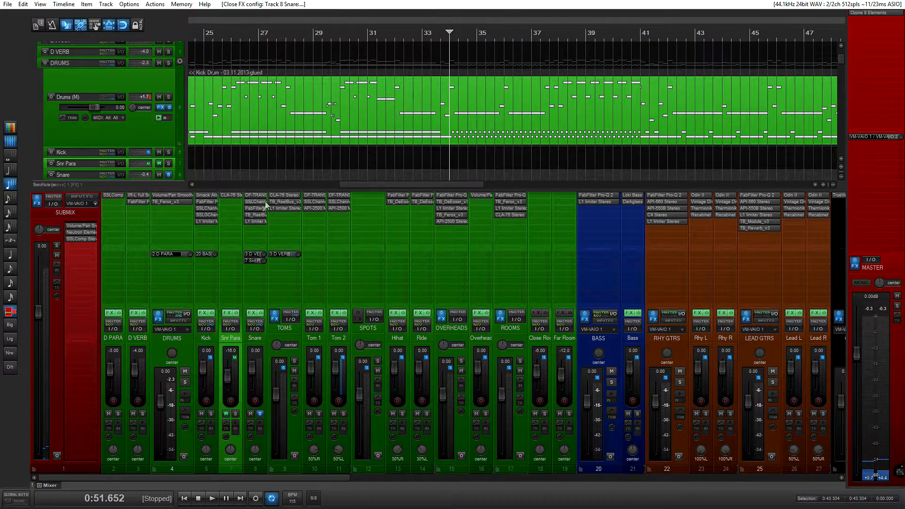
# Open FabFilter Pro-Q 2 on the Snare track and compare the snare with the equalizer bypassed and active during playback
pyautogui.click(255, 208)
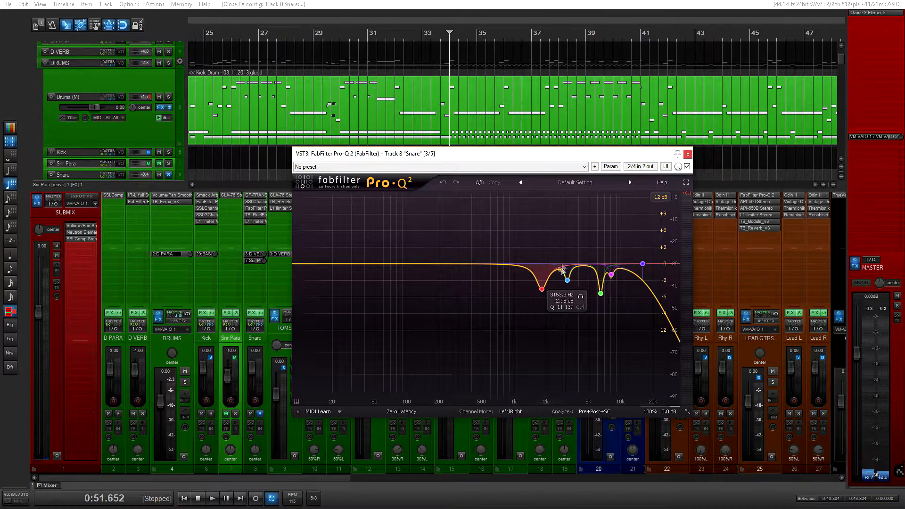
pyautogui.moveTo(516, 156); pyautogui.dragTo(569, 145)
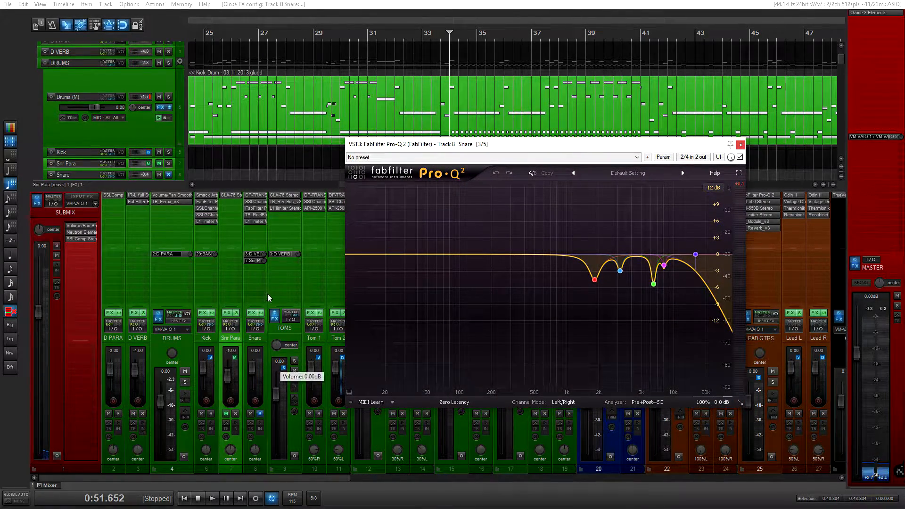
pyautogui.moveTo(489, 150); pyautogui.dragTo(460, 150)
pyautogui.press('space')
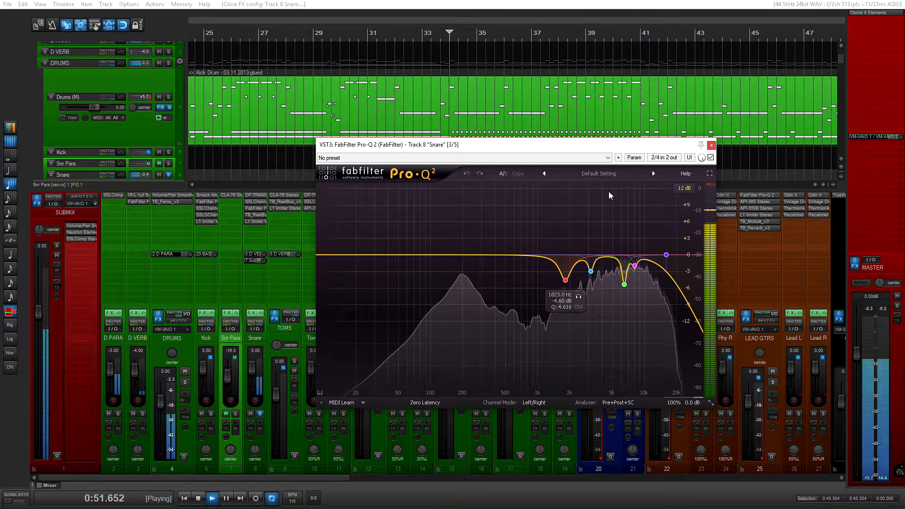
pyautogui.click(711, 157)
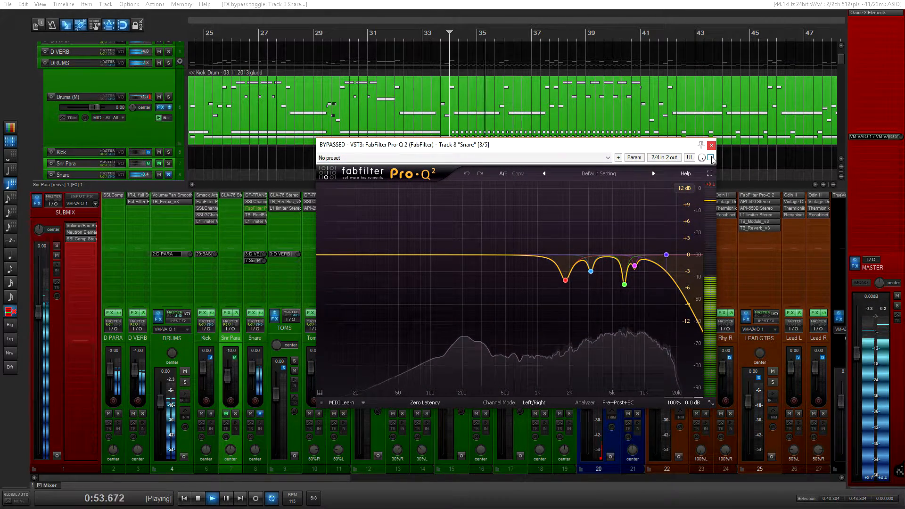
pyautogui.click(711, 157)
pyautogui.click(711, 157)
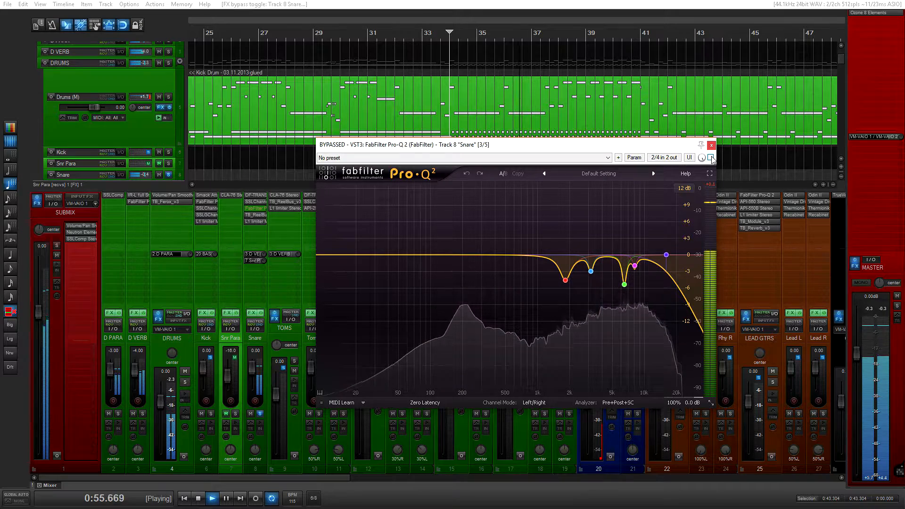
pyautogui.click(711, 157)
pyautogui.press('space')
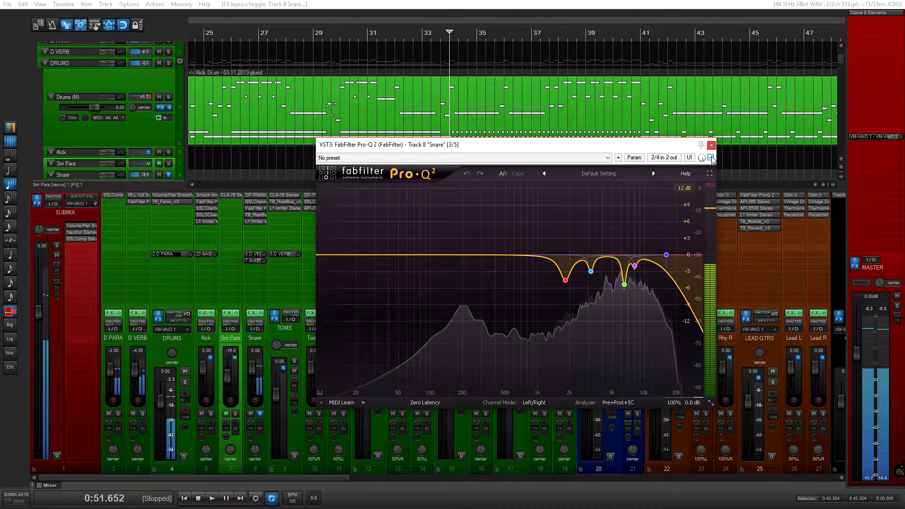
# Replay the snare for a second bypassed-versus-active comparison of its FabFilter Pro-Q 2, and close the equalizer
pyautogui.moveTo(653, 146); pyautogui.dragTo(597, 132)
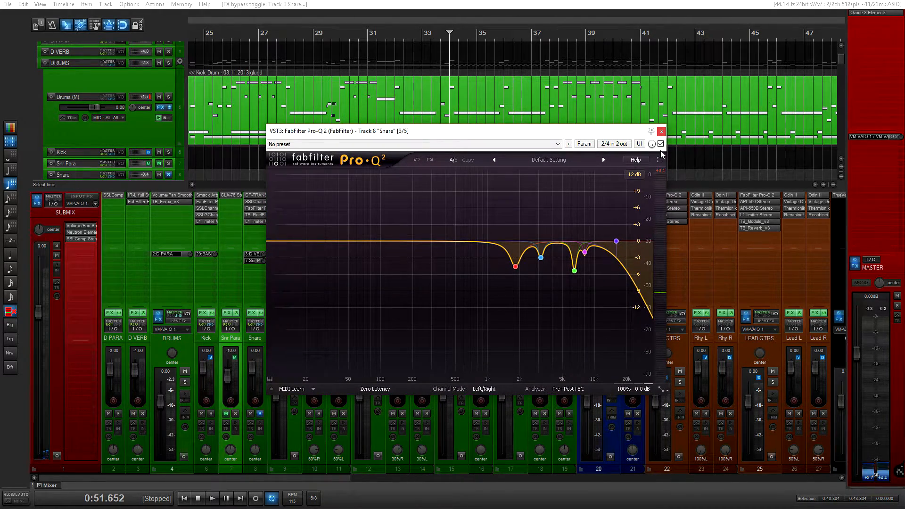
pyautogui.press('space')
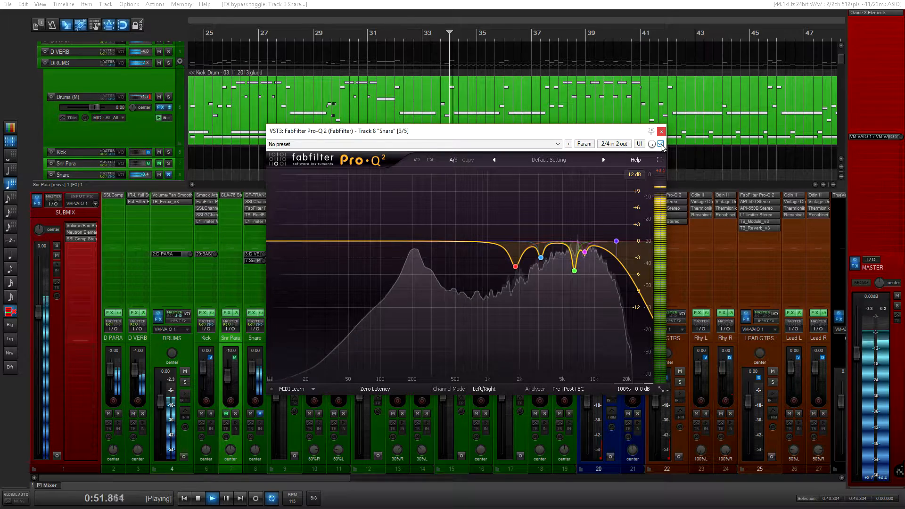
pyautogui.click(661, 144)
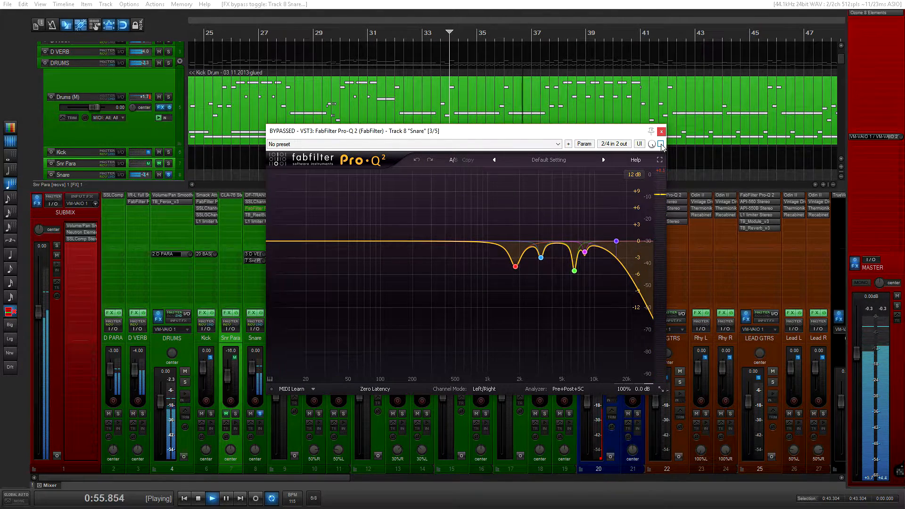
pyautogui.click(661, 144)
pyautogui.press('space')
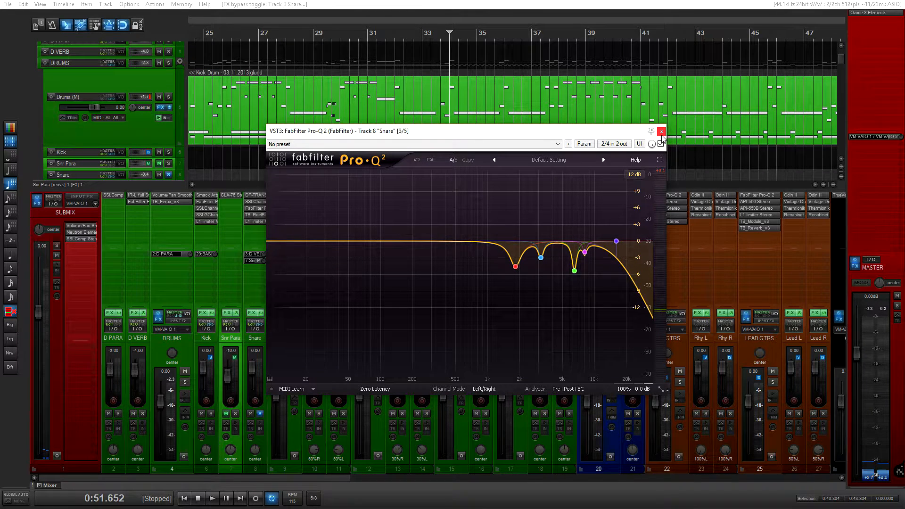
pyautogui.click(661, 132)
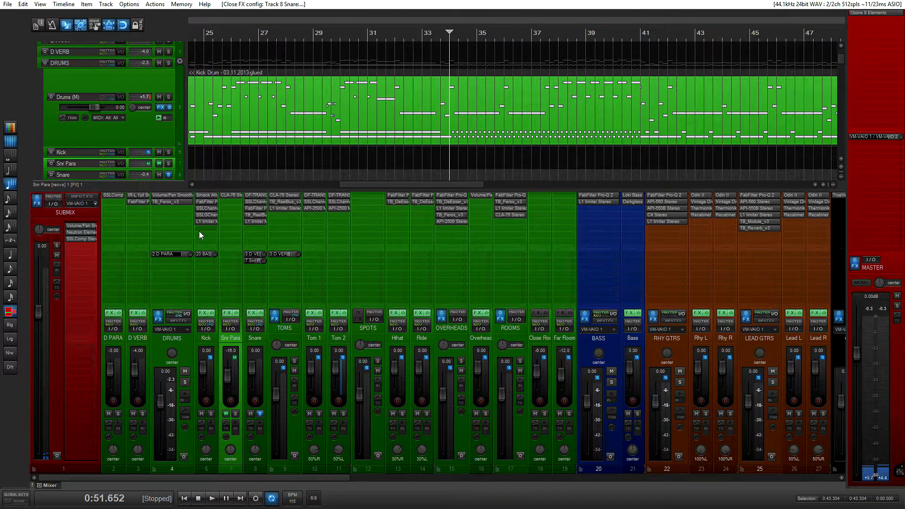
# Open TB_ReelBus_v3 on the Snare track and play the snare with the tape effect active, bypassed and active again
pyautogui.click(254, 215)
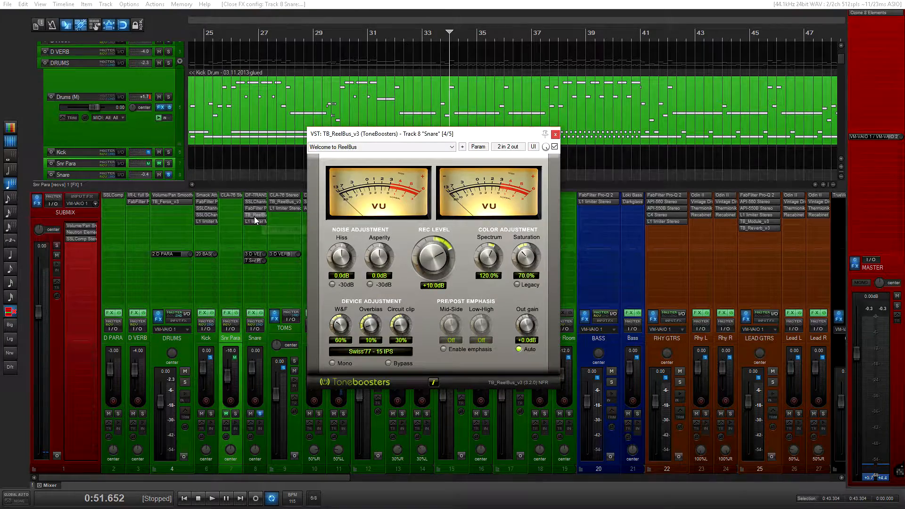
pyautogui.moveTo(386, 134); pyautogui.dragTo(397, 163)
pyautogui.press('space')
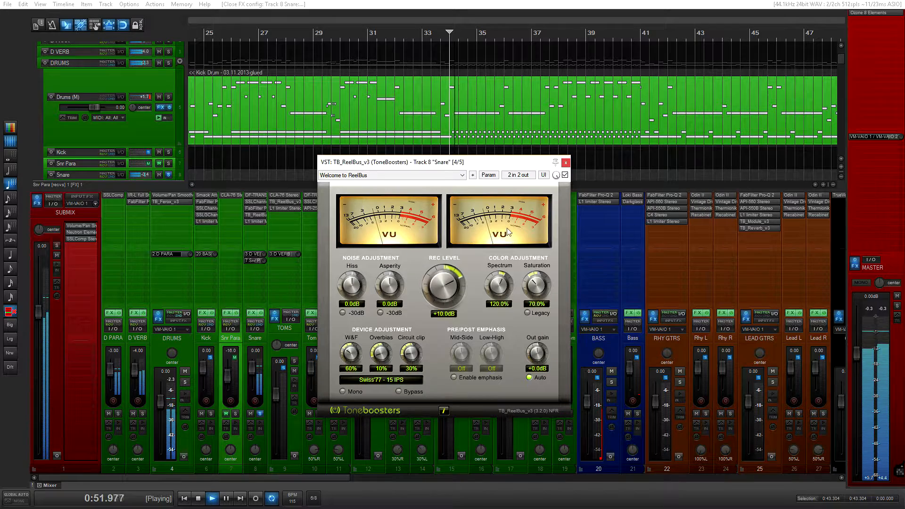
pyautogui.click(564, 175)
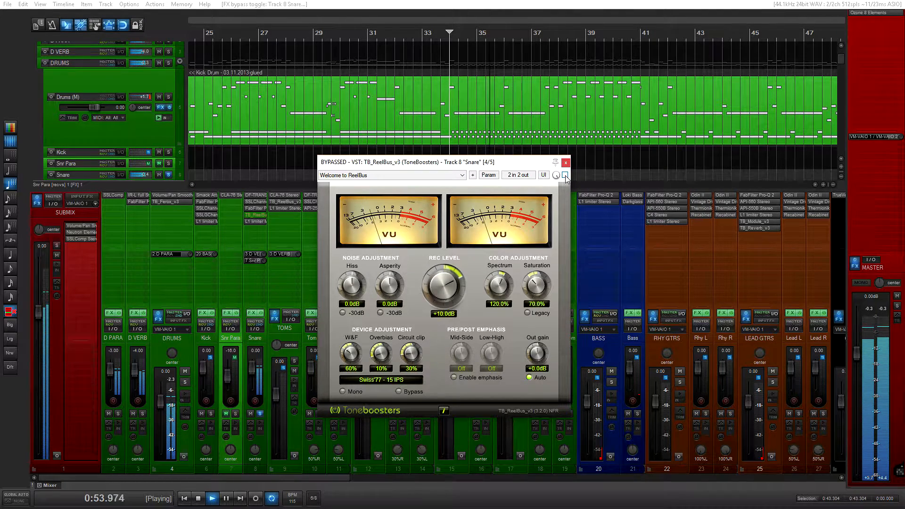
pyautogui.click(565, 175)
pyautogui.press('space')
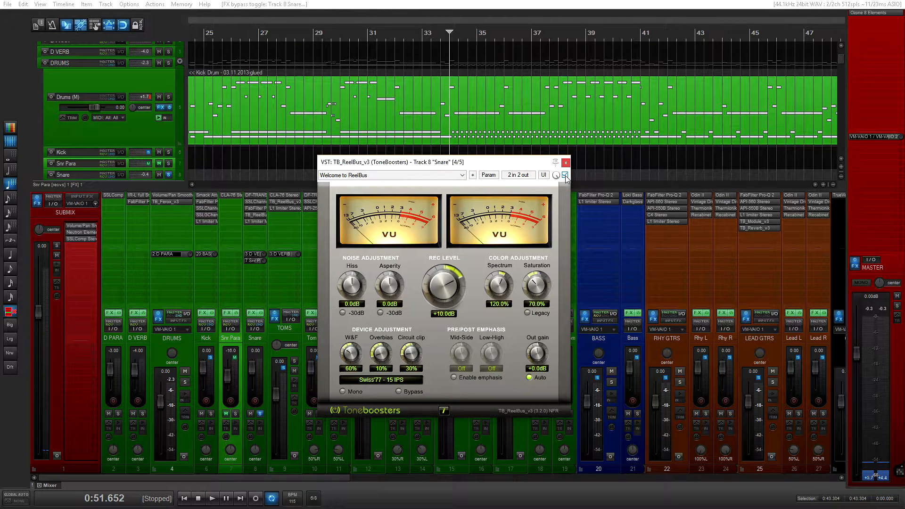
# Replay the snare with TB_ReelBus_v3 active, bypassed and active again to compare the tape effect
pyautogui.press('space')
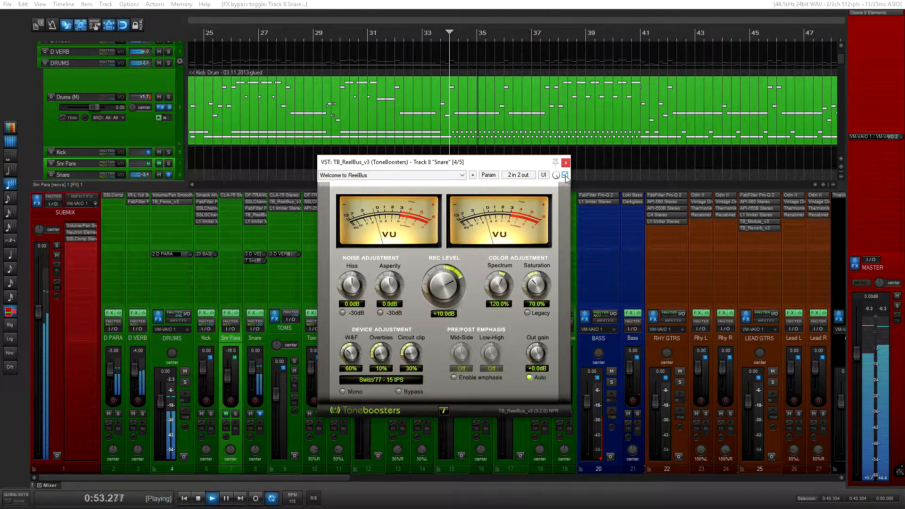
pyautogui.click(564, 175)
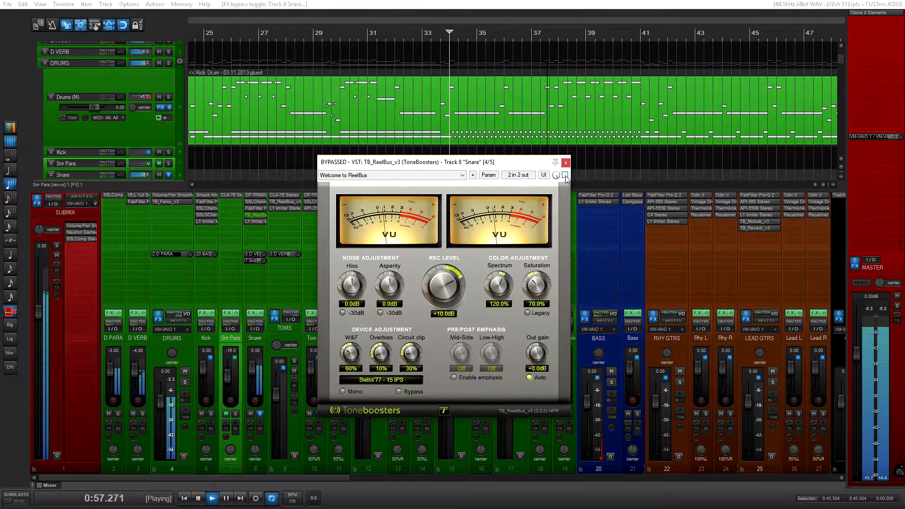
pyautogui.click(564, 176)
pyautogui.press('space')
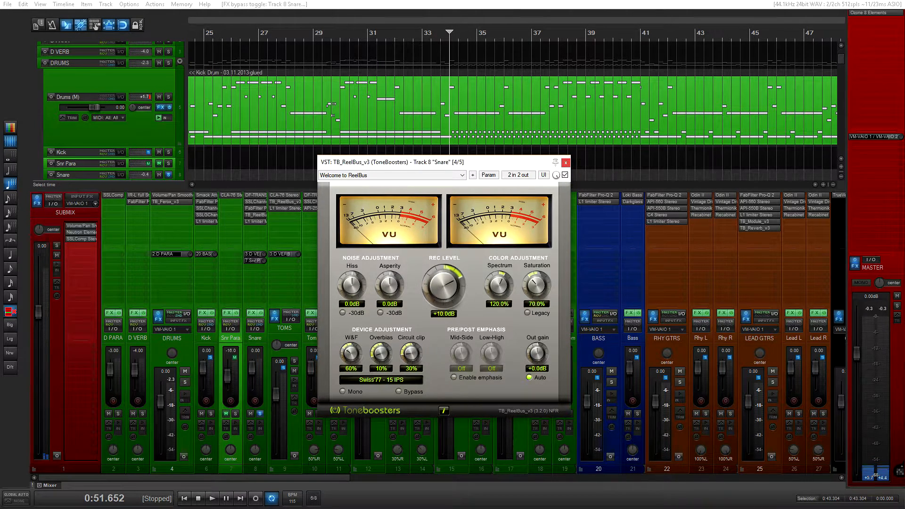
# Close TB_ReelBus_v3 and check the L1 limiter Mono settings on the Snare track
pyautogui.click(566, 163)
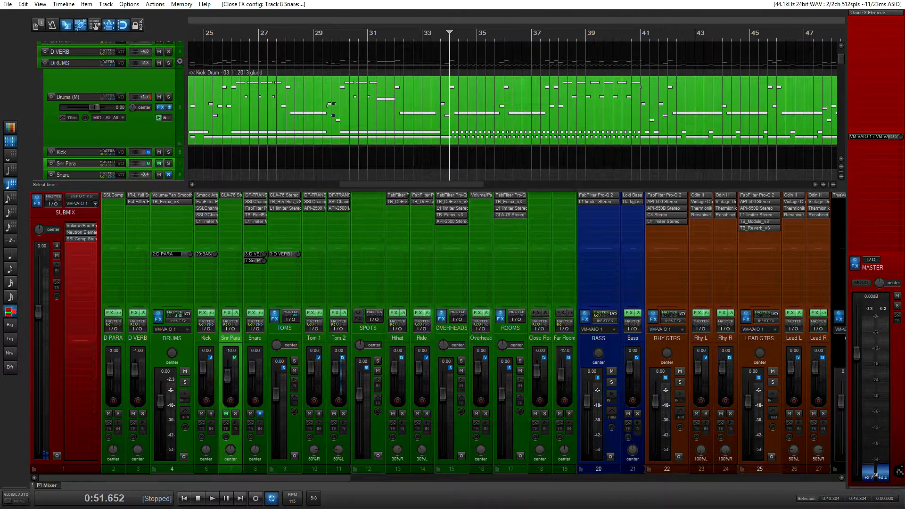
pyautogui.click(258, 224)
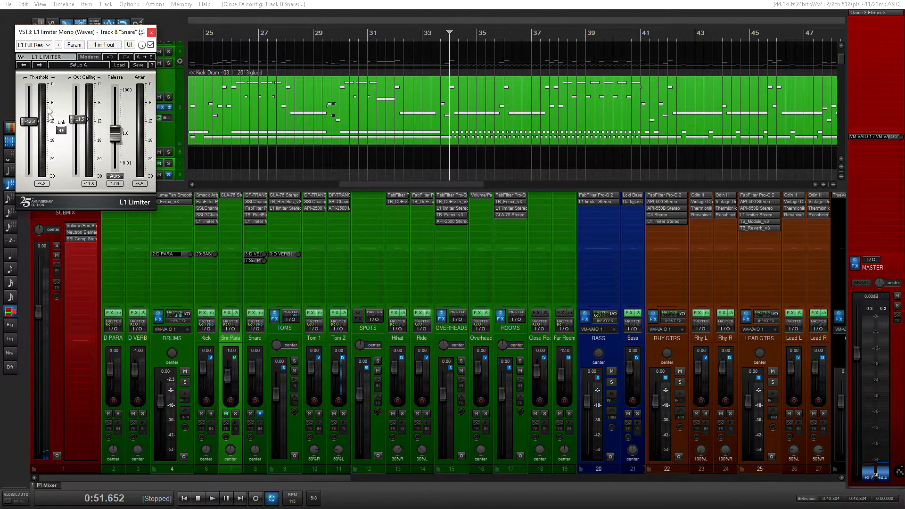
pyautogui.click(151, 33)
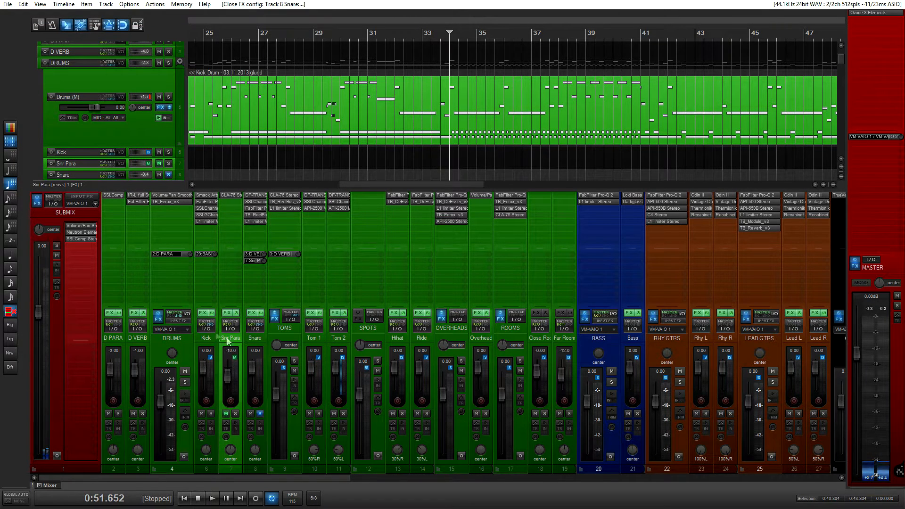
# Unmute and solo the Snr Para track, and open its CLA-76 Stereo compressor
pyautogui.click(226, 414)
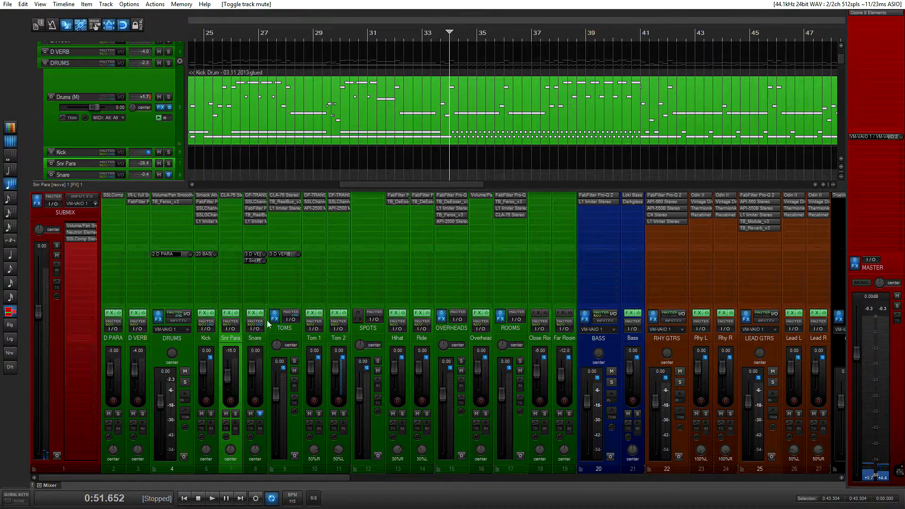
pyautogui.click(235, 413)
pyautogui.click(231, 196)
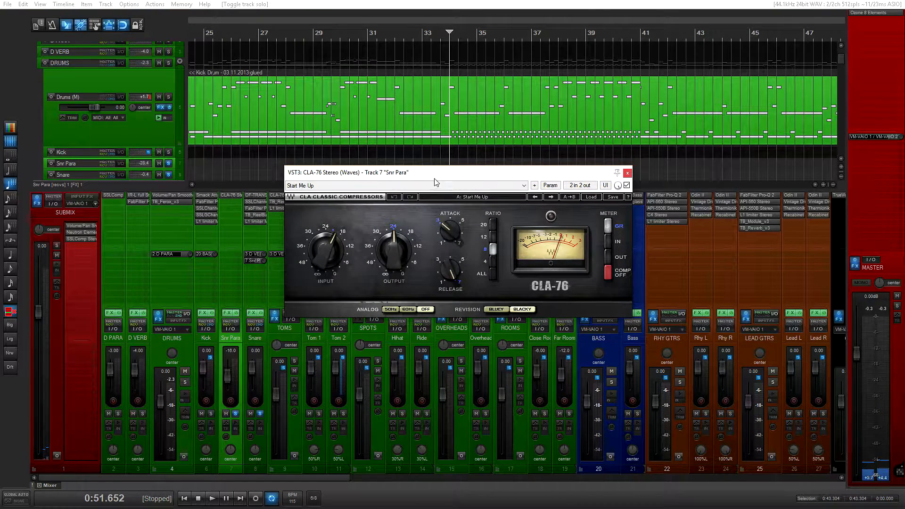
pyautogui.moveTo(434, 181); pyautogui.dragTo(439, 203)
# Play the parallel snare with CLA-76 Stereo bypassed and active, and close the compressor
pyautogui.press('space')
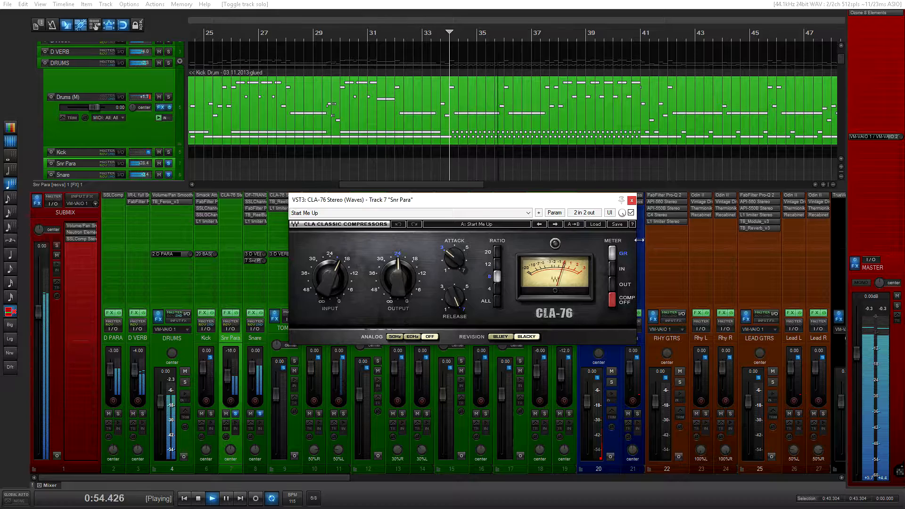
pyautogui.click(631, 212)
pyautogui.click(631, 212)
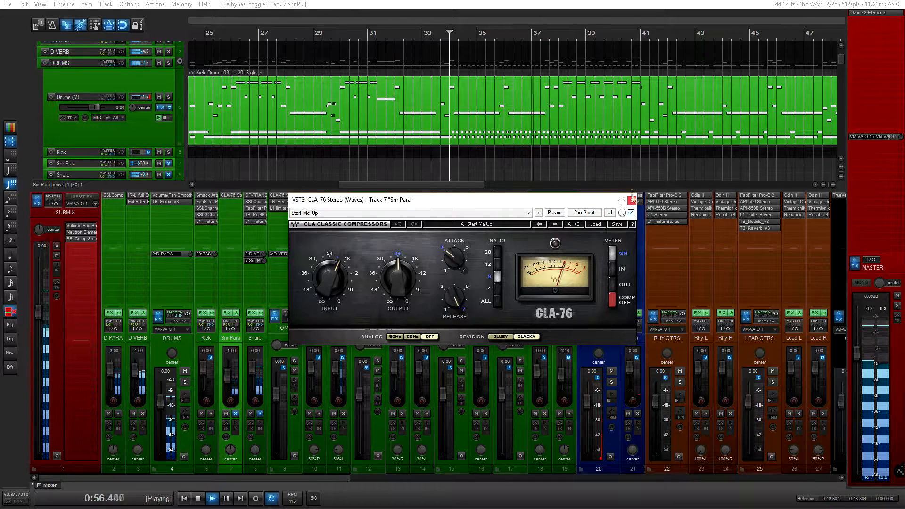
pyautogui.click(632, 200)
pyautogui.press('space')
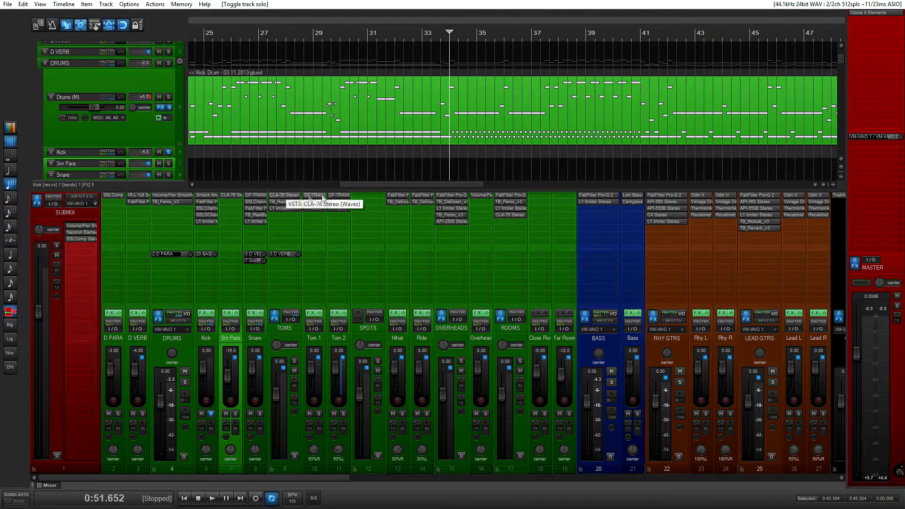
# Place the playback position at bar 24, at the start of an earlier drum passage
pyautogui.moveTo(417, 184)
pyautogui.mouseDown()
pyautogui.moveTo(398, 183)
pyautogui.moveTo(406, 184)
pyautogui.mouseUp()
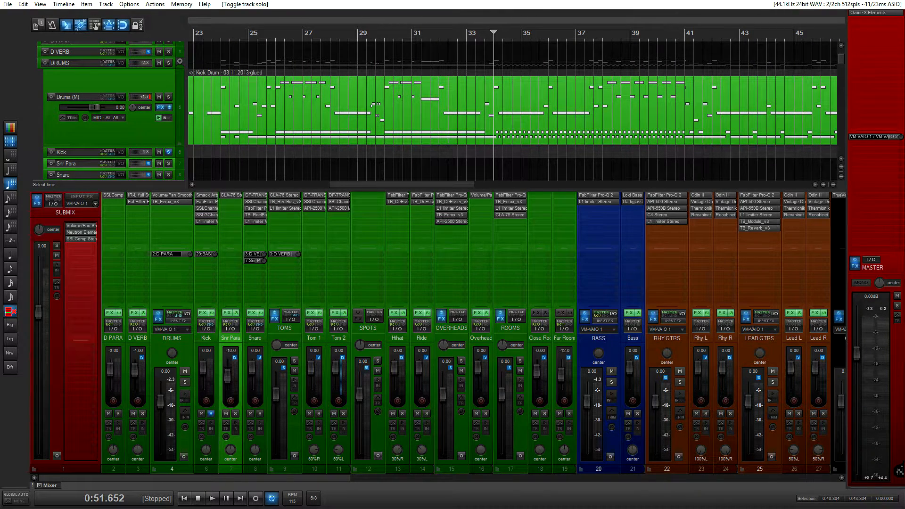
pyautogui.moveTo(386, 181); pyautogui.dragTo(386, 185)
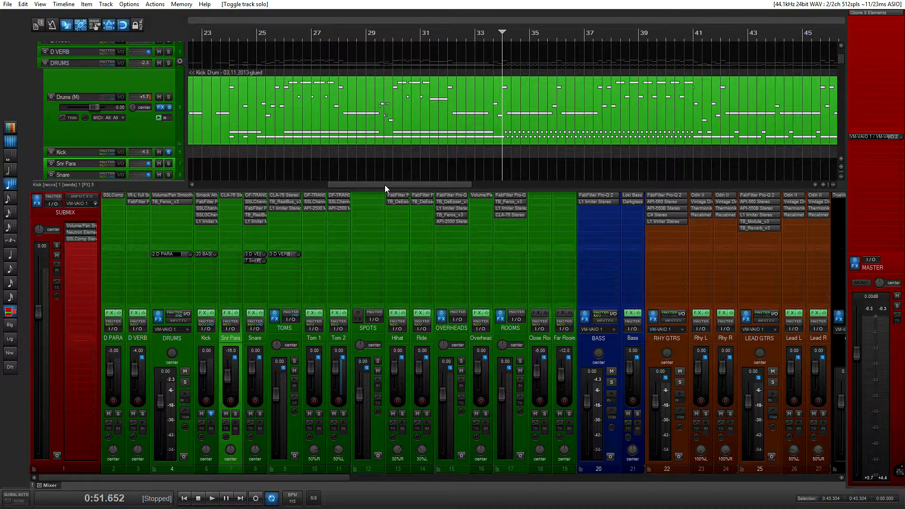
pyautogui.moveTo(385, 185); pyautogui.dragTo(364, 183)
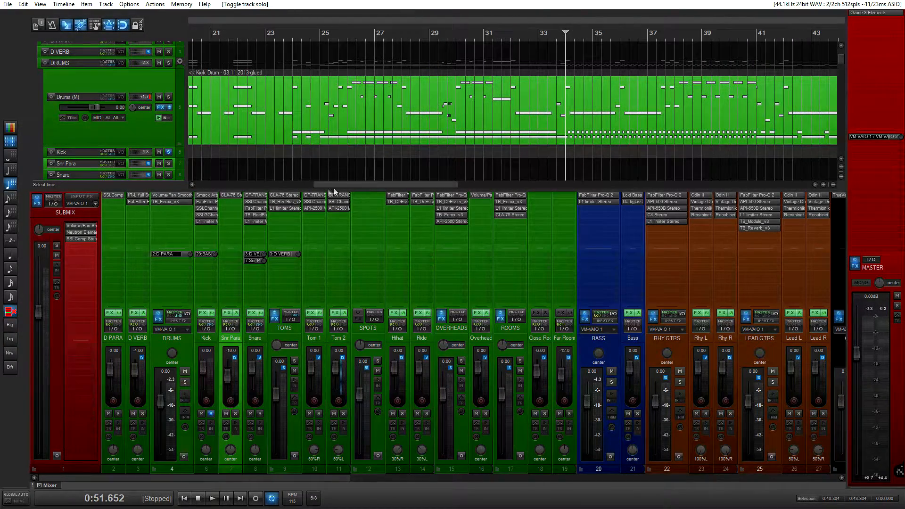
pyautogui.click(293, 166)
pyautogui.moveTo(349, 185); pyautogui.dragTo(361, 186)
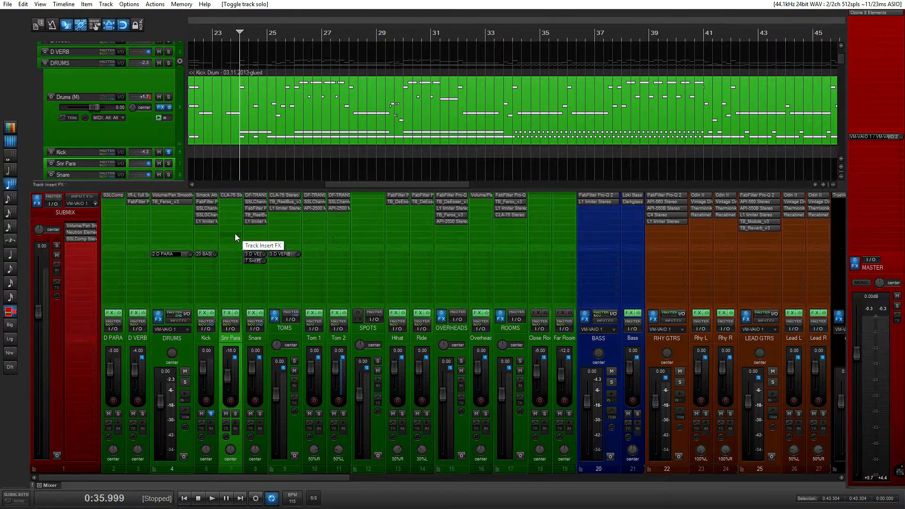
# Bypass the whole effects chain on the Kick track and play the soloed kick unprocessed
pyautogui.click(213, 338)
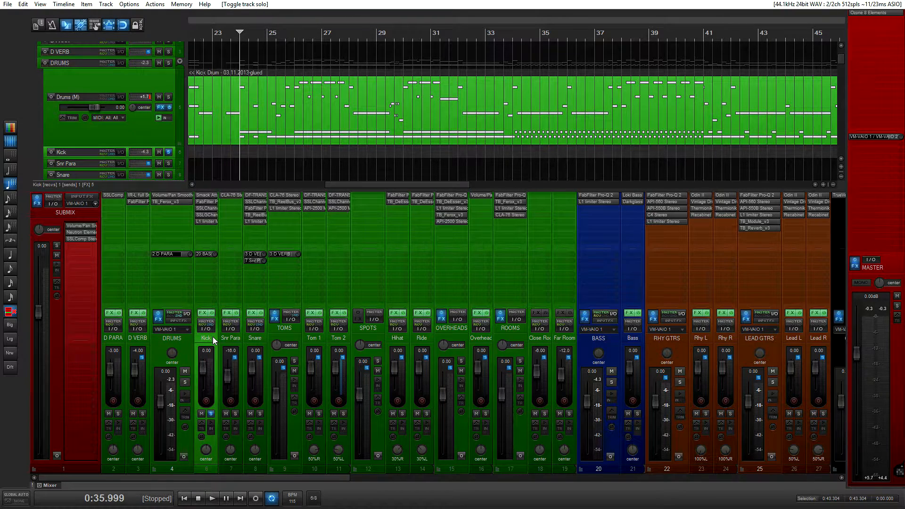
pyautogui.click(212, 312)
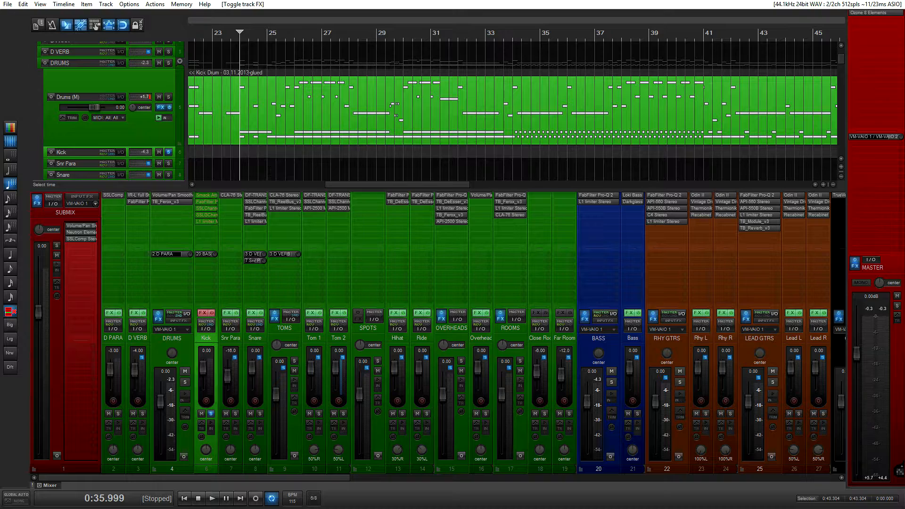
pyautogui.press('space')
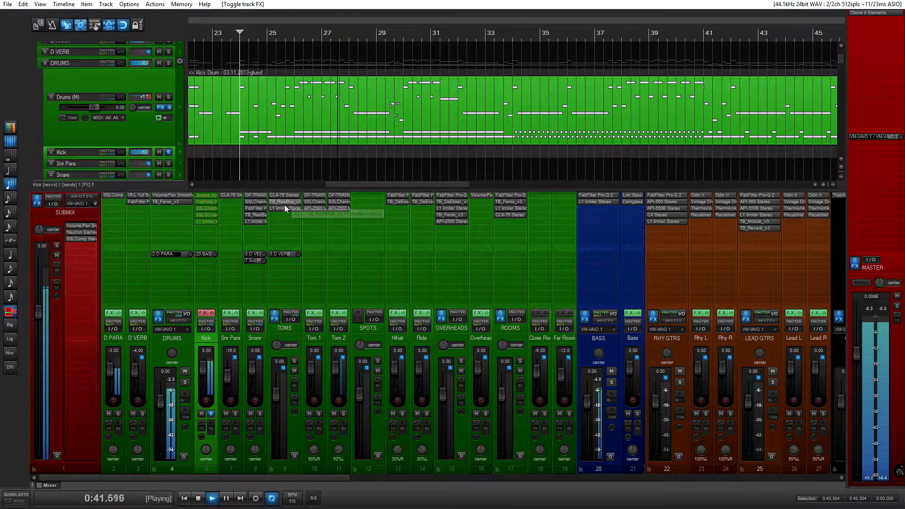
pyautogui.press('space')
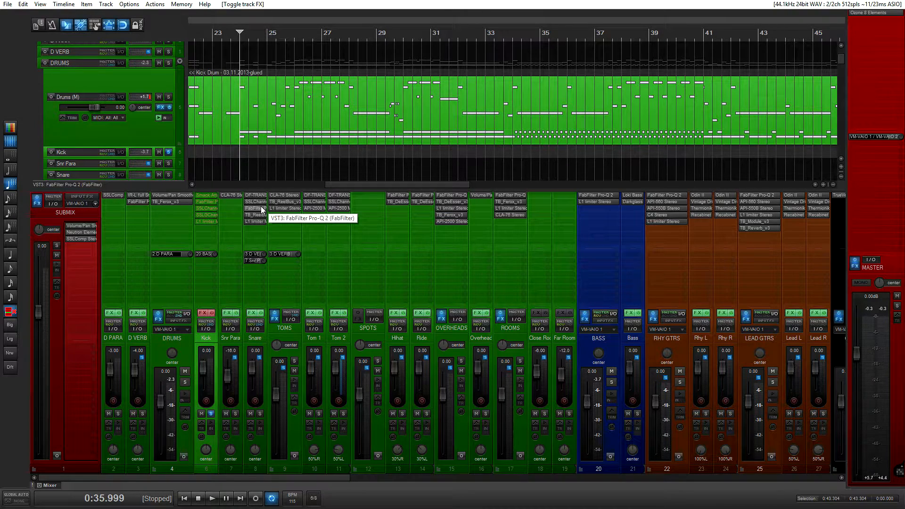
# Open Smack Attack Mono on the Kick track and re-enable the track's effects chain
pyautogui.click(208, 197)
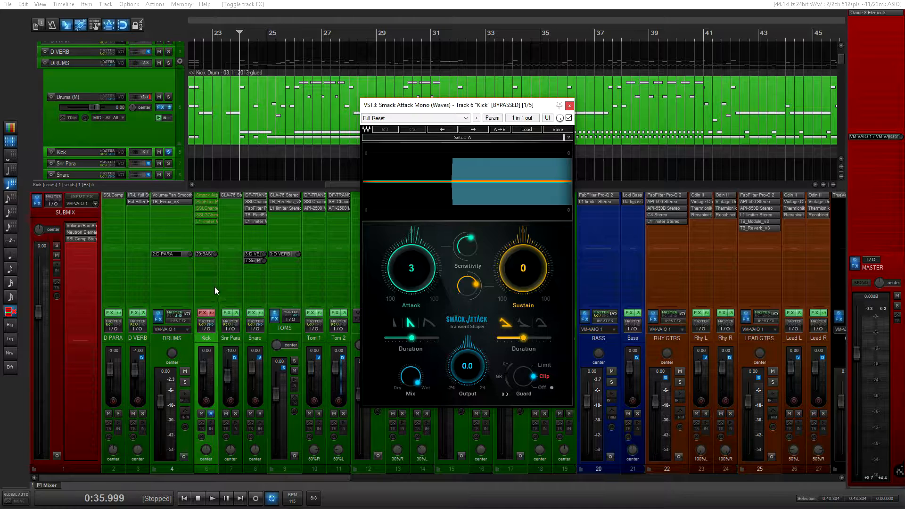
pyautogui.click(211, 314)
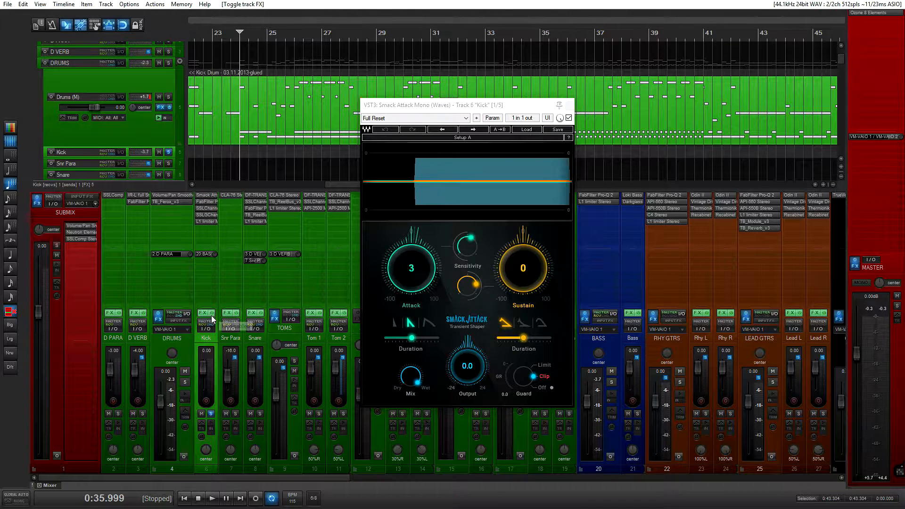
# Open FabFilter Pro-Q 2 on the Kick track, inspect its low-cut and low-mid cut bands, and close it
pyautogui.click(208, 202)
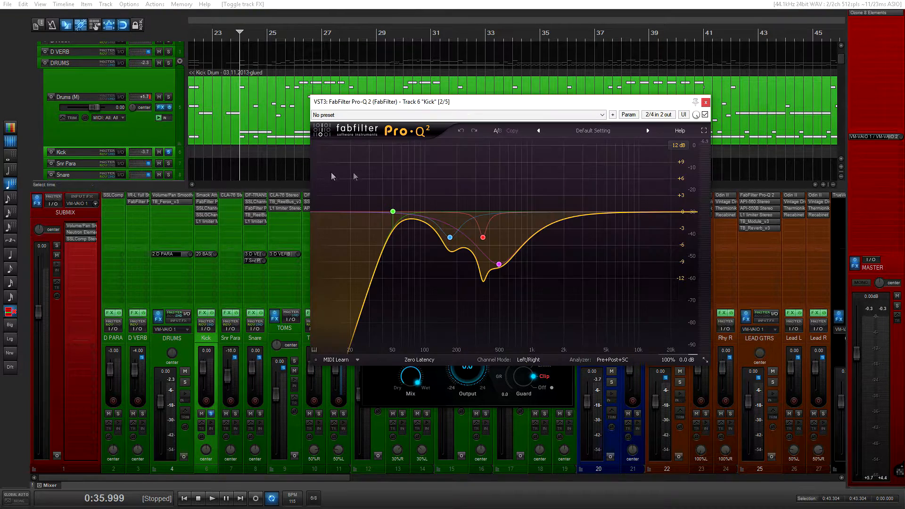
pyautogui.moveTo(360, 165); pyautogui.dragTo(601, 295)
pyautogui.moveTo(429, 180); pyautogui.dragTo(464, 262)
pyautogui.click(463, 254)
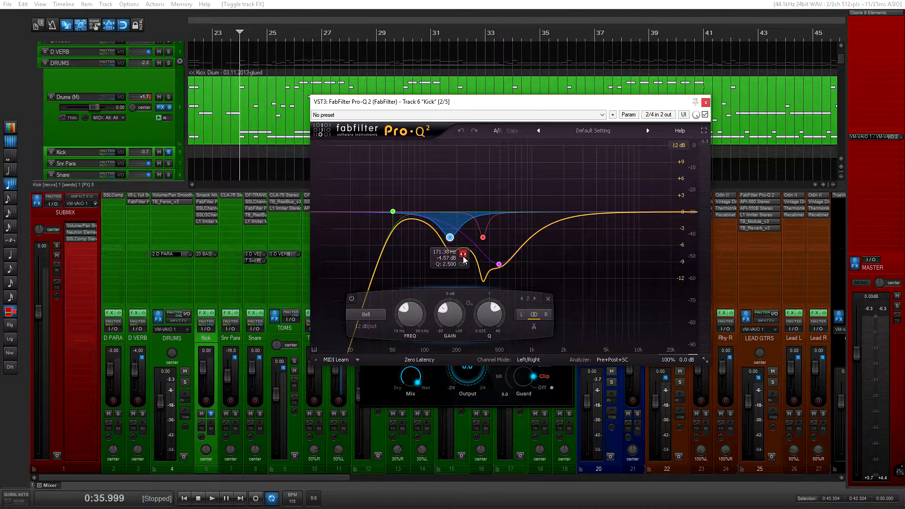
pyautogui.moveTo(446, 170); pyautogui.dragTo(547, 287)
pyautogui.click(706, 102)
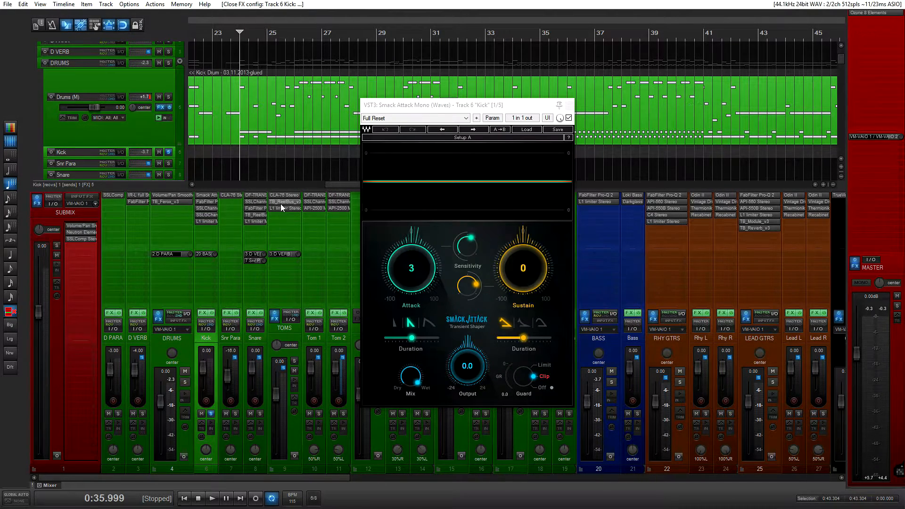
# Open SSLChannel Mono and SSLGChannel Mono on the Kick track, and close Smack Attack Mono
pyautogui.click(206, 211)
pyautogui.click(210, 217)
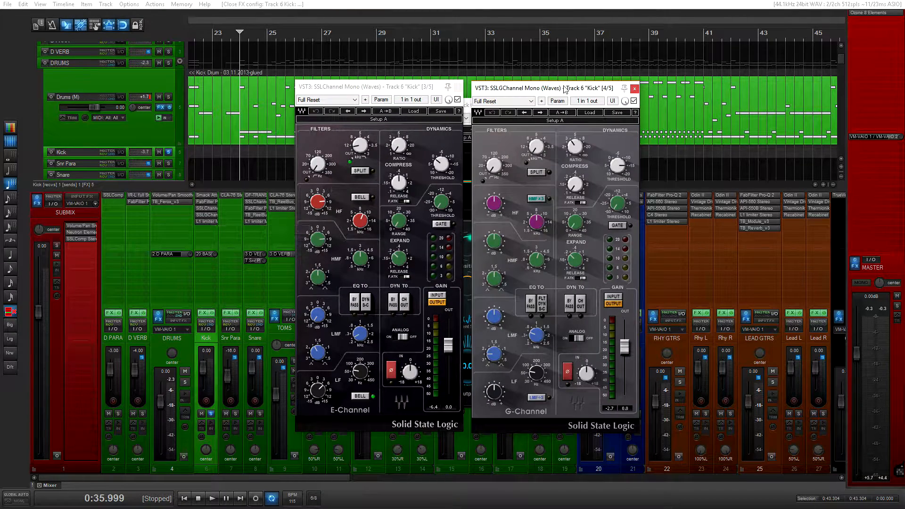
pyautogui.moveTo(564, 90); pyautogui.dragTo(653, 101)
pyautogui.click(498, 106)
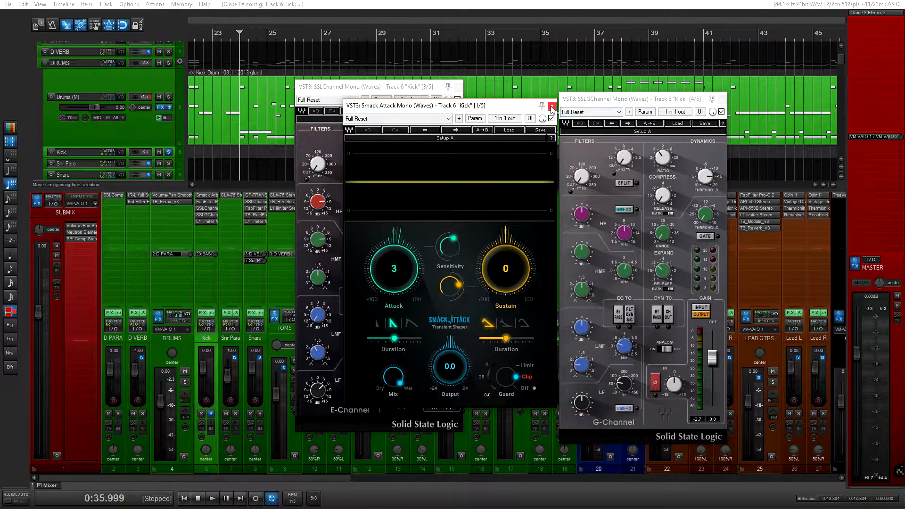
pyautogui.click(552, 108)
# Arrange the Kick track's E-Channel and G-Channel windows side by side for comparison
pyautogui.moveTo(383, 87); pyautogui.dragTo(335, 103)
pyautogui.moveTo(636, 99); pyautogui.dragTo(501, 97)
pyautogui.moveTo(329, 104)
pyautogui.mouseDown()
pyautogui.moveTo(347, 117)
pyautogui.moveTo(326, 112)
pyautogui.moveTo(322, 97)
pyautogui.moveTo(333, 96)
pyautogui.mouseUp()
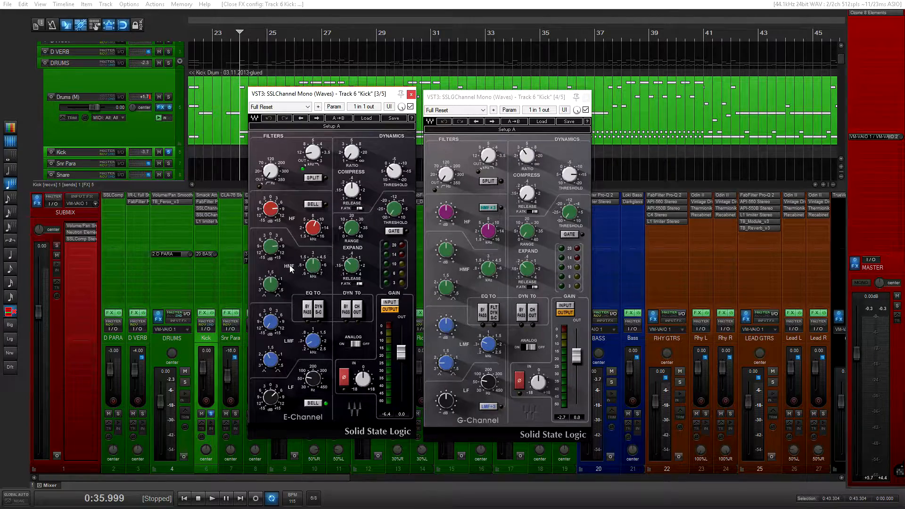
pyautogui.moveTo(523, 98); pyautogui.dragTo(575, 93)
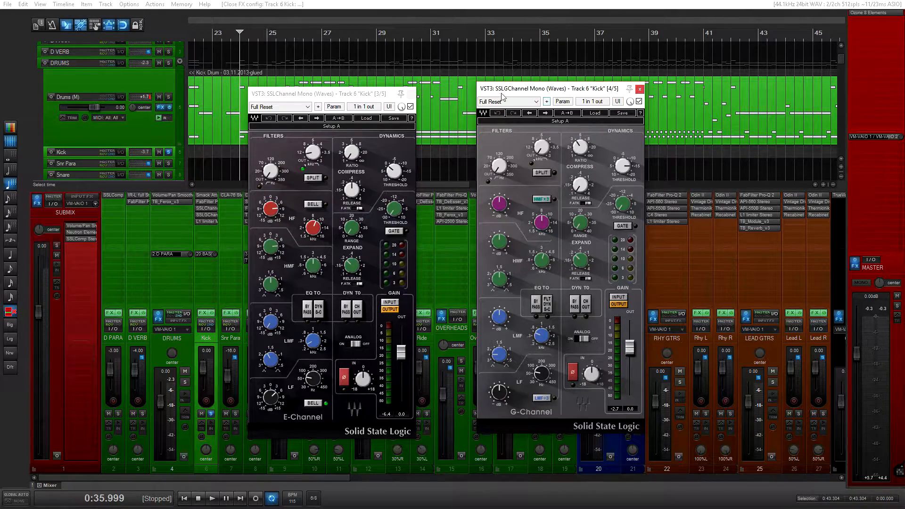
pyautogui.moveTo(532, 92); pyautogui.dragTo(578, 93)
pyautogui.moveTo(329, 95); pyautogui.dragTo(384, 82)
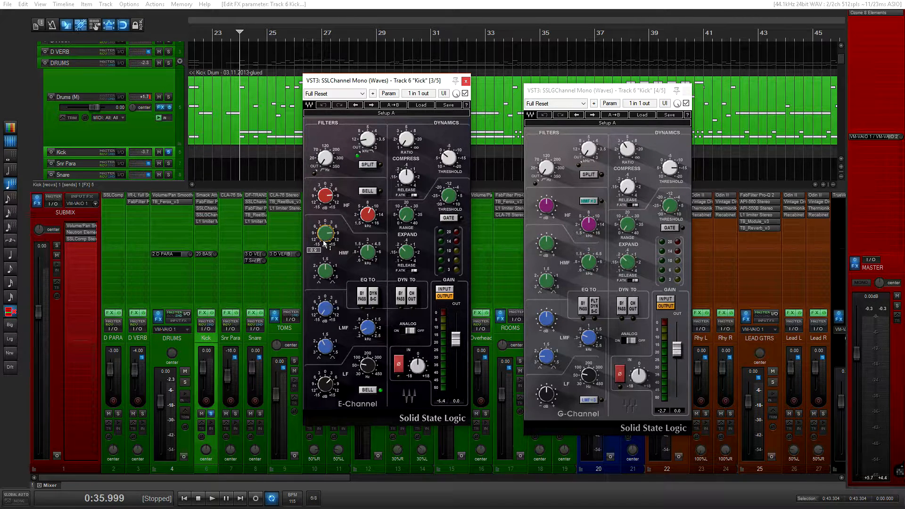
# Examine the E-Channel equalizer and the G-Channel compressor settings on the Kick track, and close both channel strips
pyautogui.moveTo(332, 201)
pyautogui.moveTo(363, 371); pyautogui.dragTo(325, 382)
pyautogui.moveTo(564, 91); pyautogui.dragTo(515, 78)
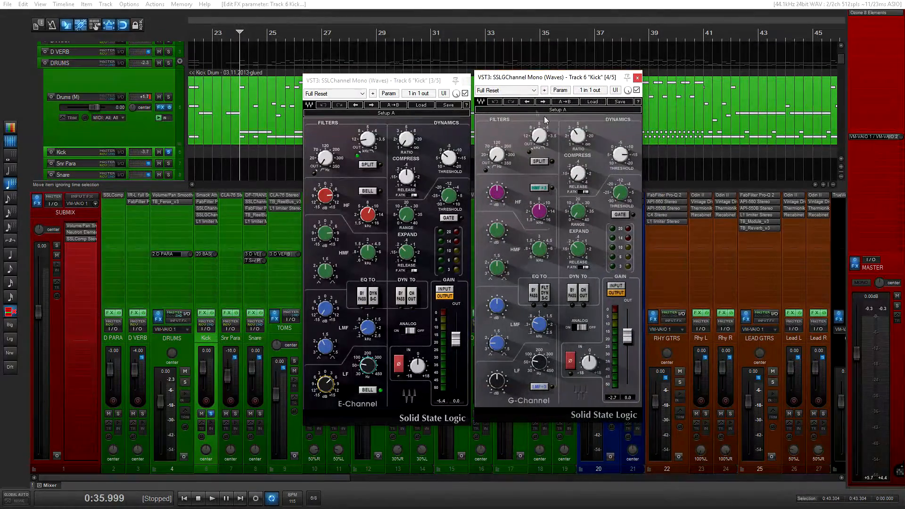
pyautogui.moveTo(562, 123); pyautogui.dragTo(579, 134)
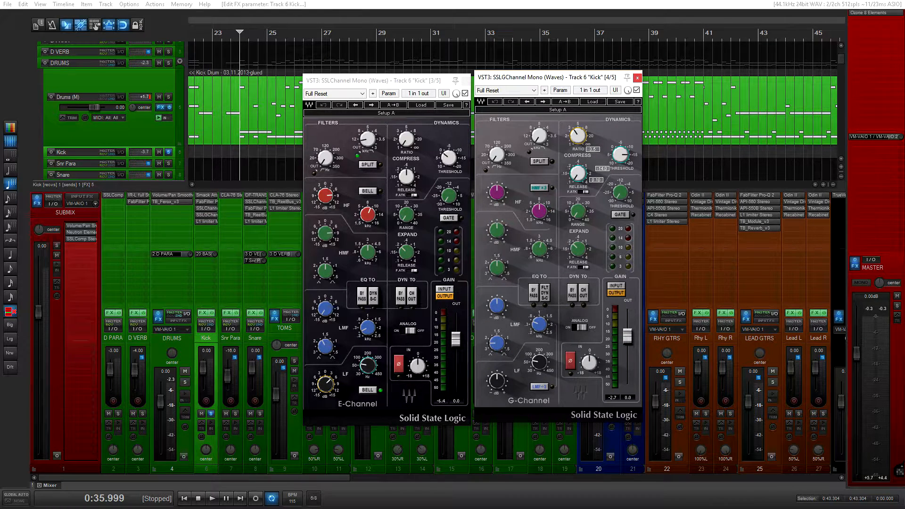
pyautogui.click(624, 257)
pyautogui.click(465, 80)
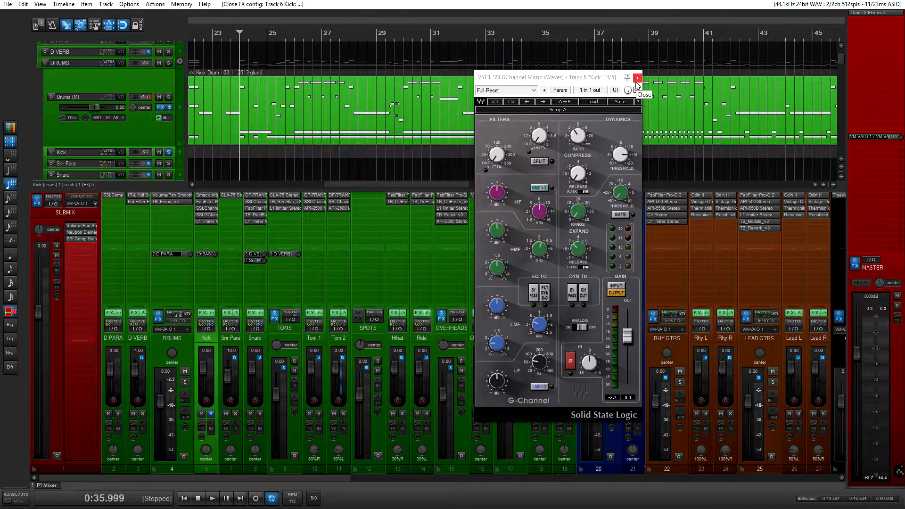
pyautogui.click(636, 77)
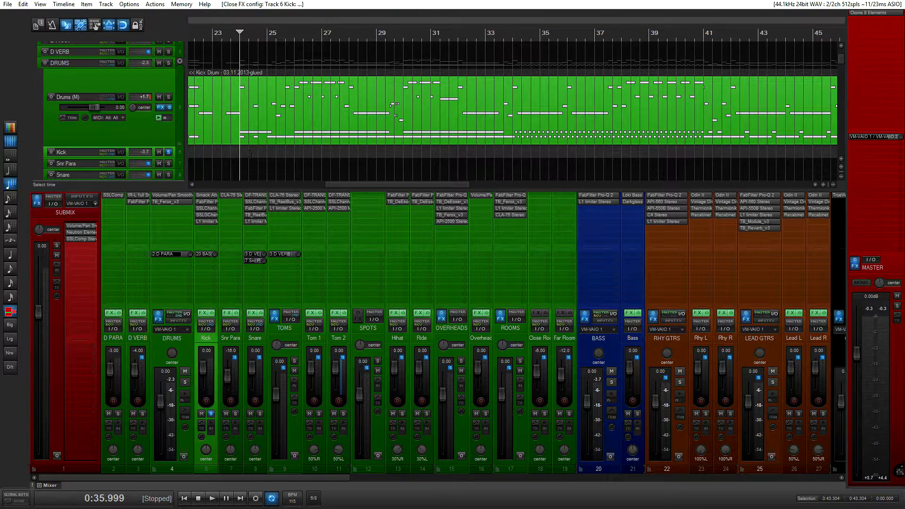
# Play the soloed Kick track while comparing SSLChannel Mono bypassed and active, and check the settings of its L1 limiter Mono
pyautogui.press('space')
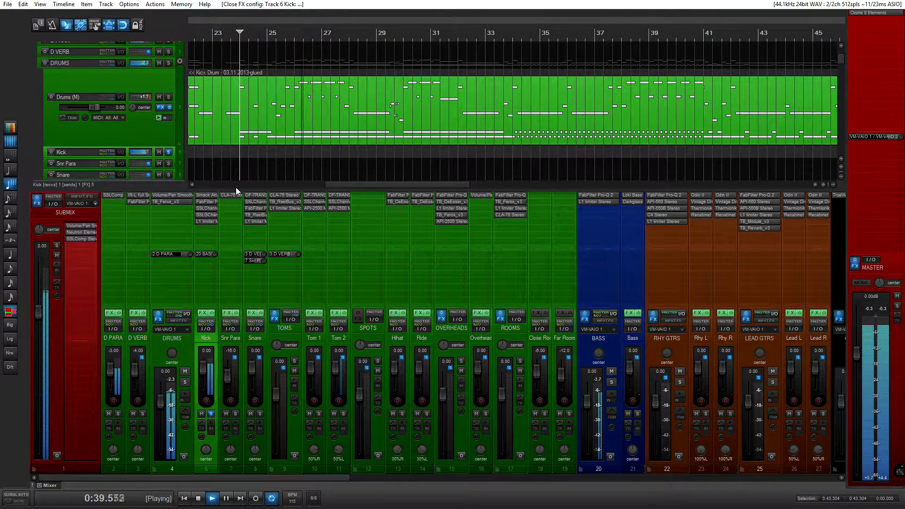
pyautogui.click(207, 208)
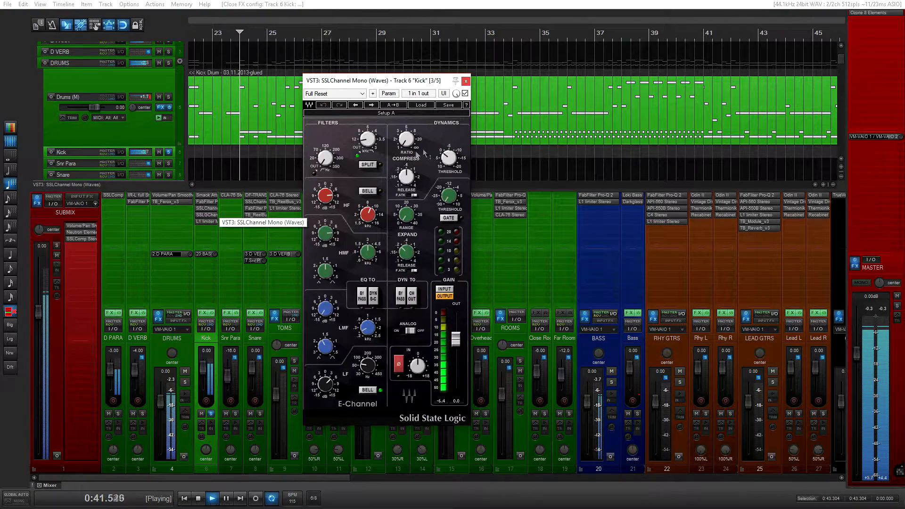
pyautogui.click(465, 94)
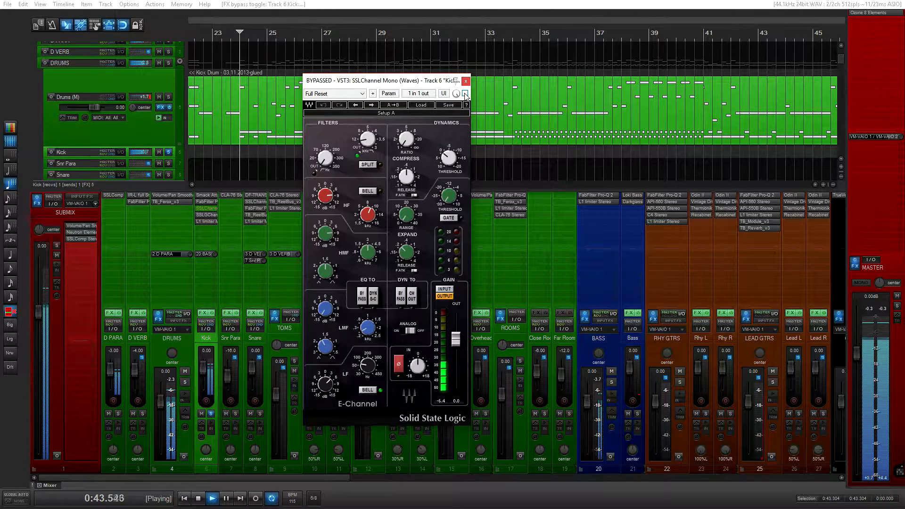
pyautogui.click(464, 93)
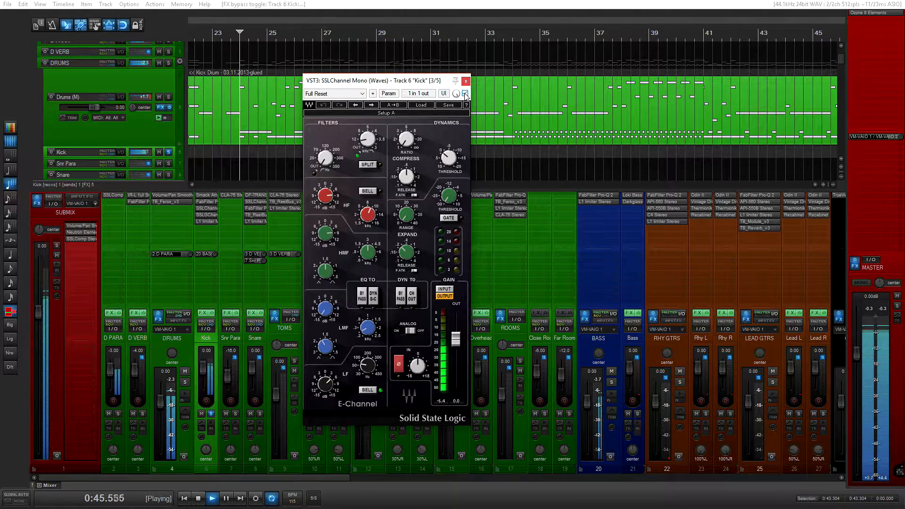
pyautogui.click(465, 93)
pyautogui.click(465, 94)
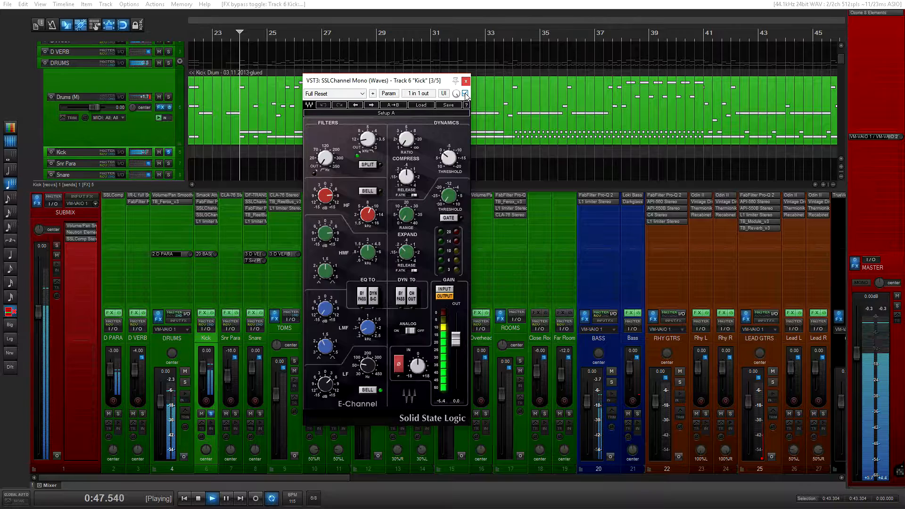
pyautogui.click(465, 94)
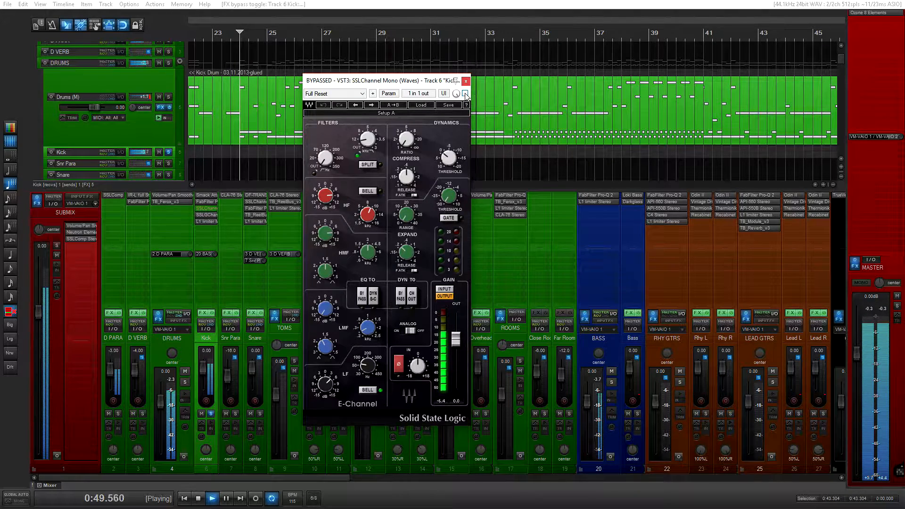
pyautogui.click(464, 93)
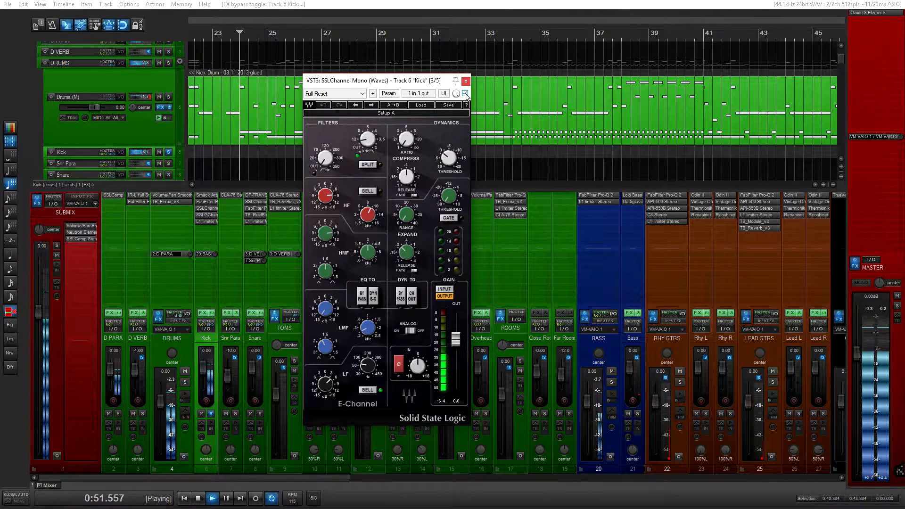
pyautogui.click(464, 94)
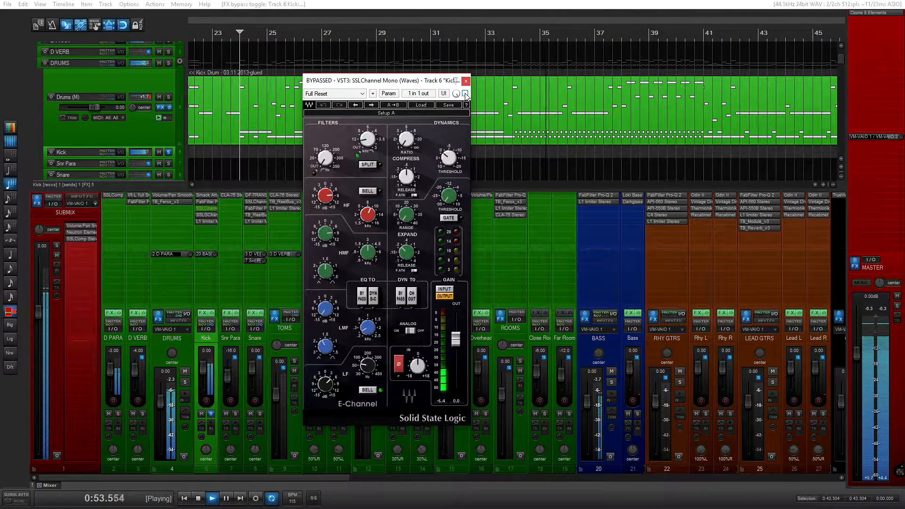
pyautogui.click(465, 81)
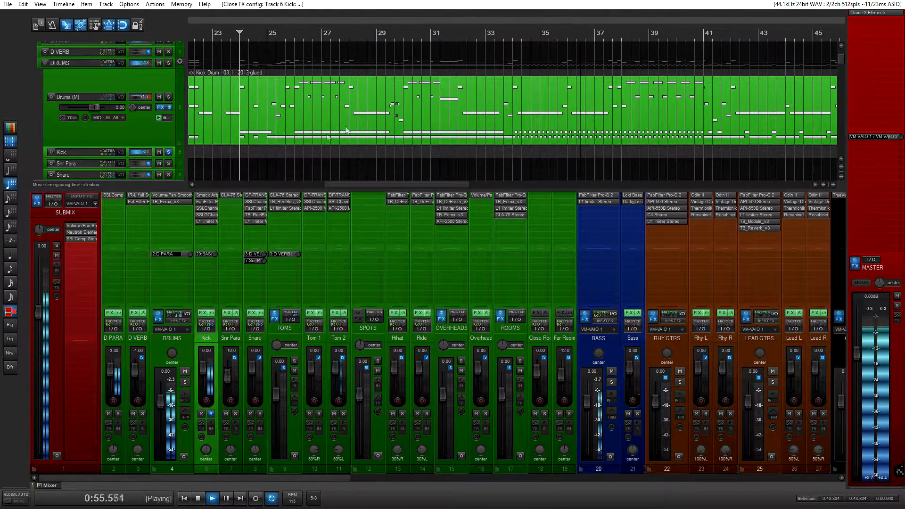
pyautogui.press('space')
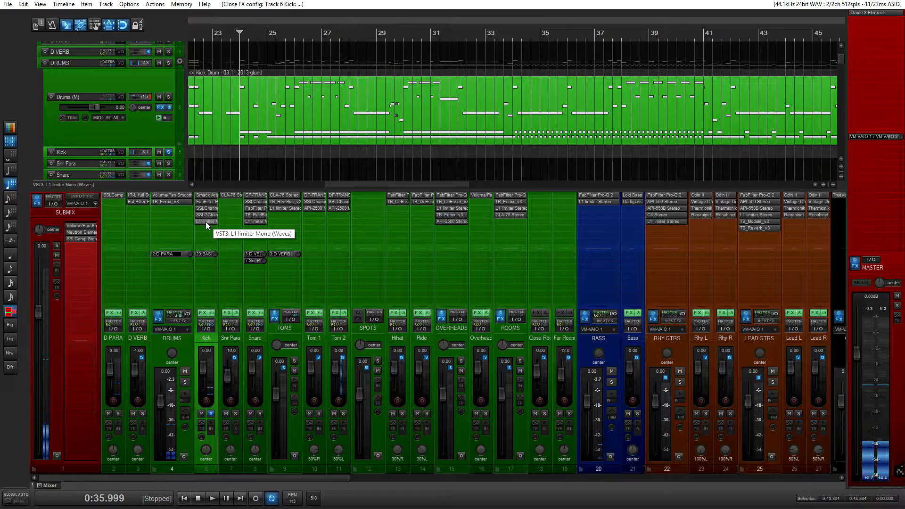
pyautogui.click(206, 221)
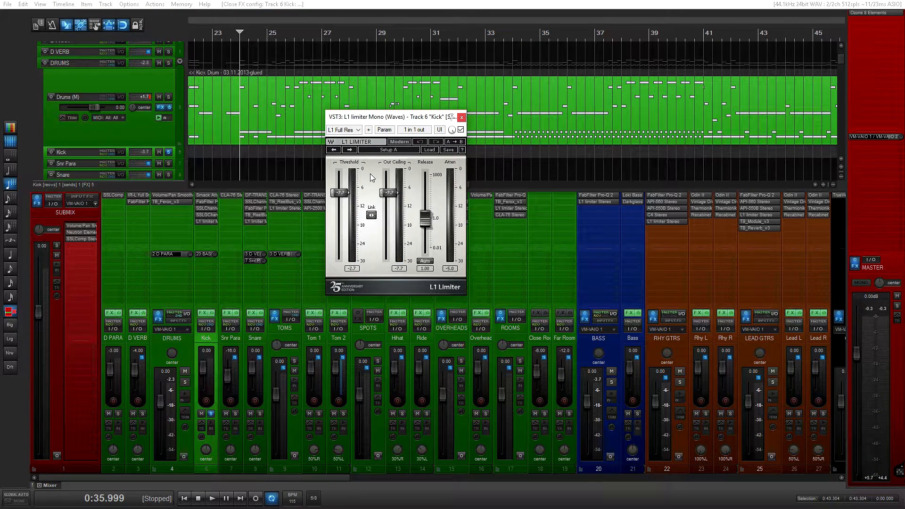
pyautogui.click(462, 116)
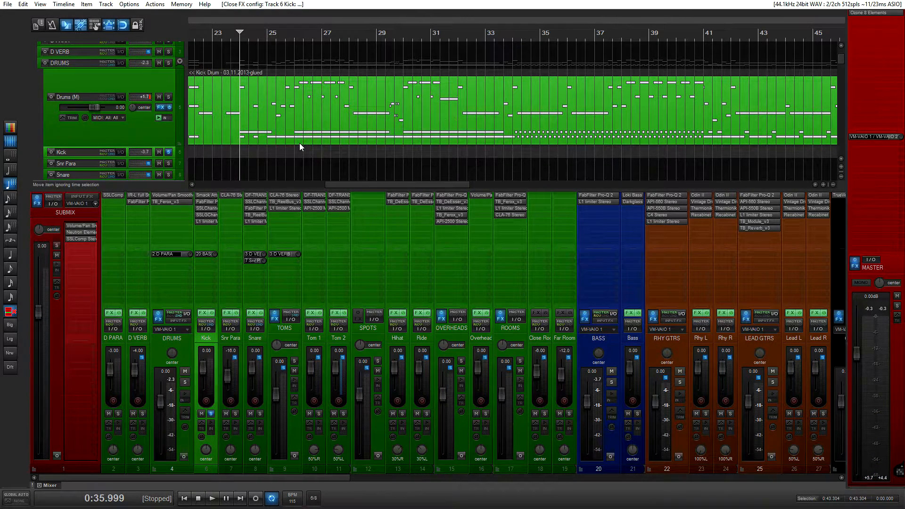
# Open TB_Ferox_v3 on the DRUMS folder, audition it bypassed and active during playback, and close it
pyautogui.click(165, 201)
pyautogui.moveTo(468, 119); pyautogui.dragTo(454, 111)
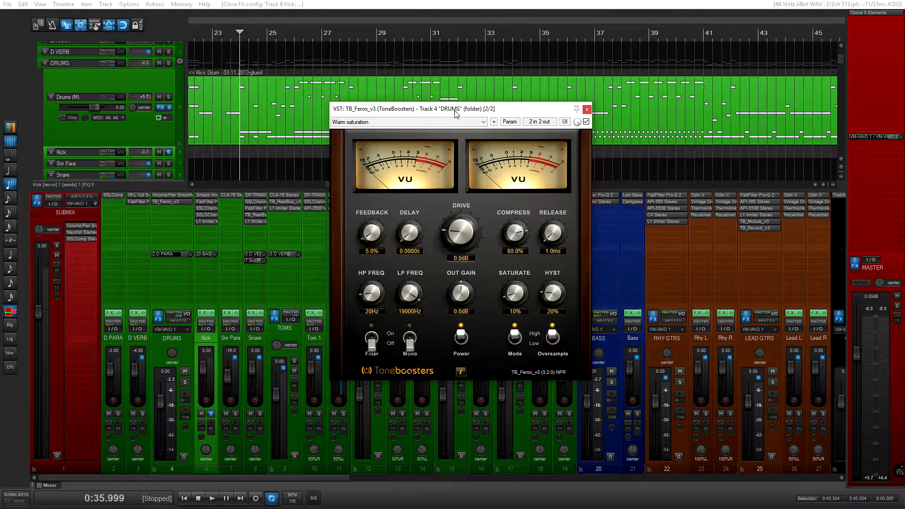
pyautogui.press('space')
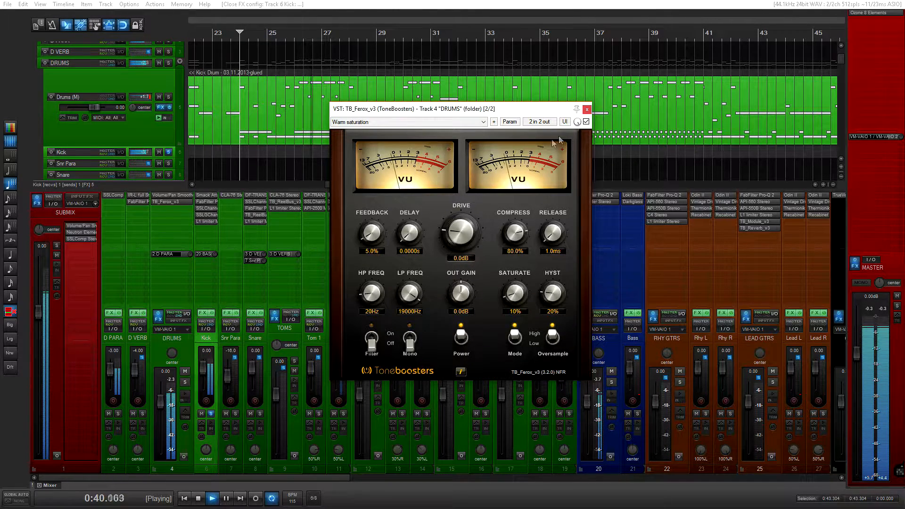
pyautogui.click(587, 123)
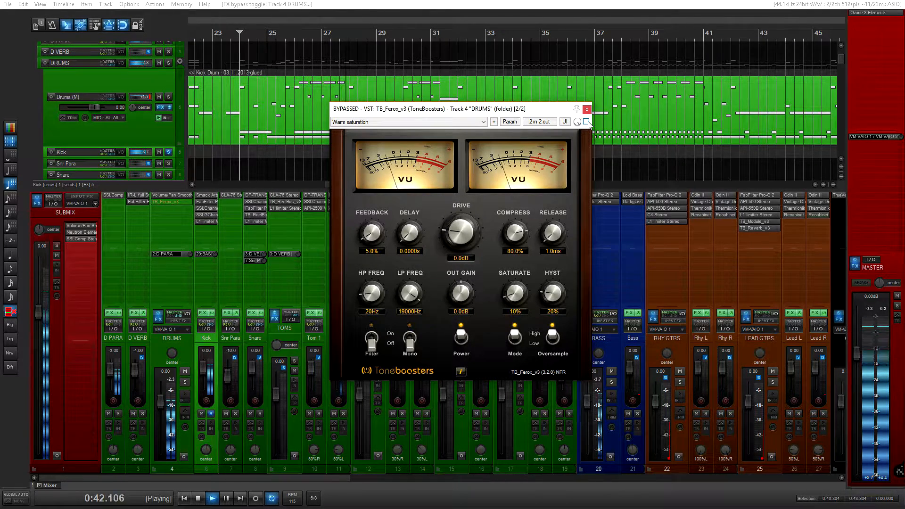
pyautogui.click(586, 122)
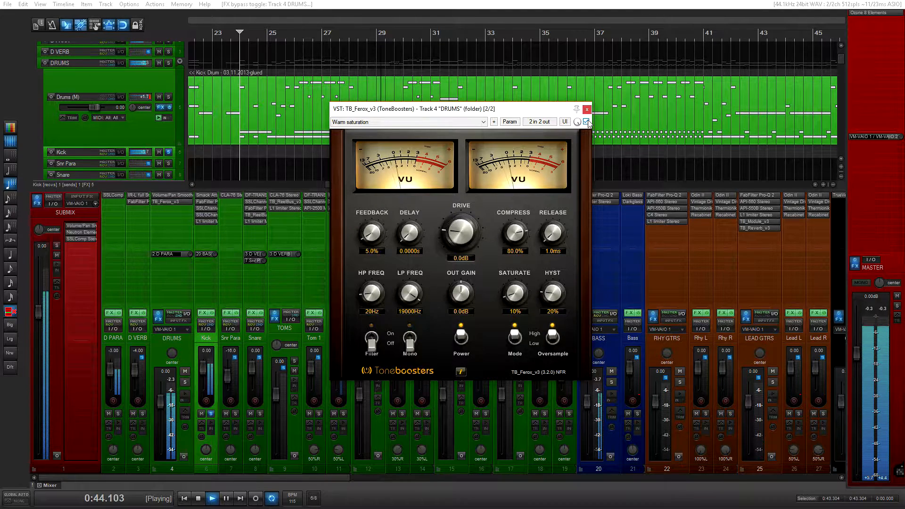
pyautogui.click(586, 110)
pyautogui.press('space')
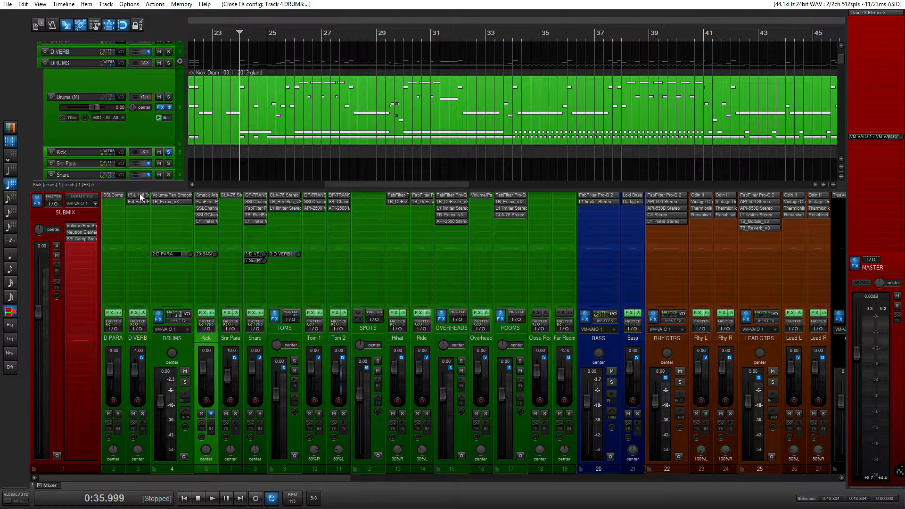
# Inspect IR-L full Stereo on the D VERB track and SSLComp Stereo on the D PARA track, closing each one
pyautogui.click(140, 197)
pyautogui.click(705, 112)
pyautogui.click(140, 195)
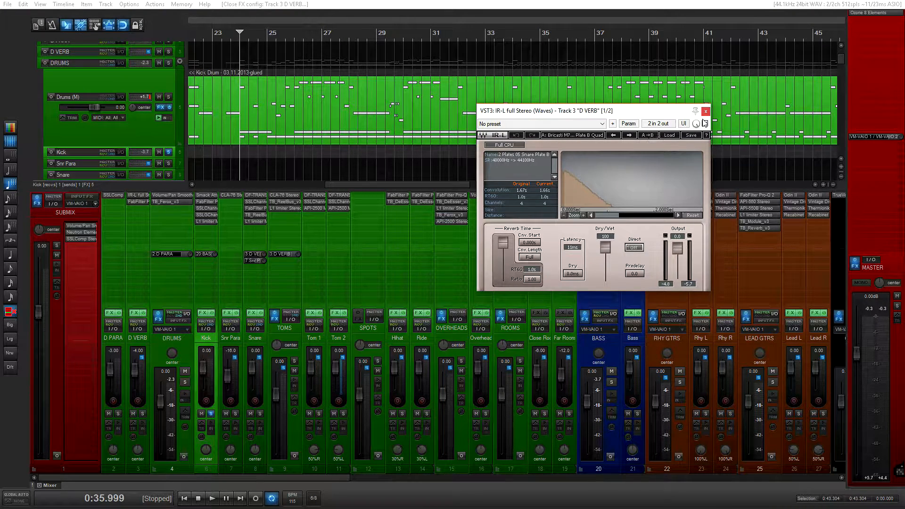
pyautogui.click(706, 112)
pyautogui.click(116, 194)
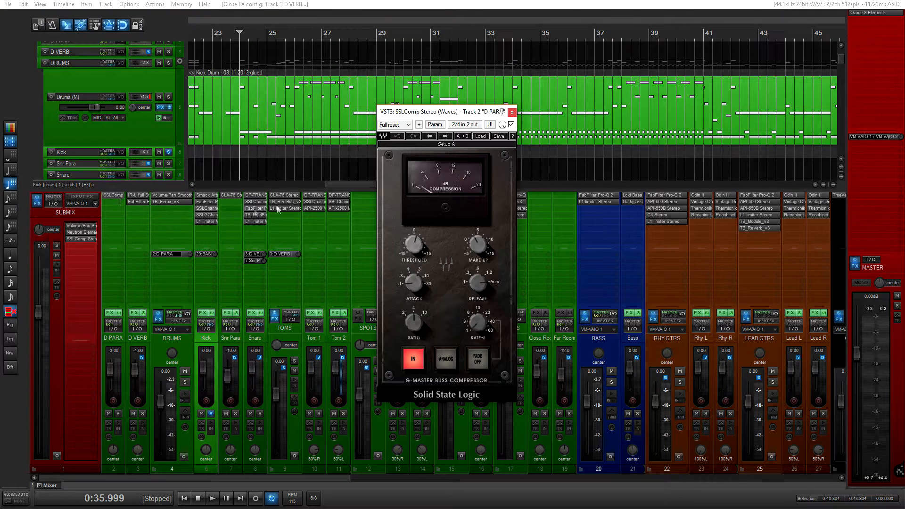
pyautogui.click(512, 112)
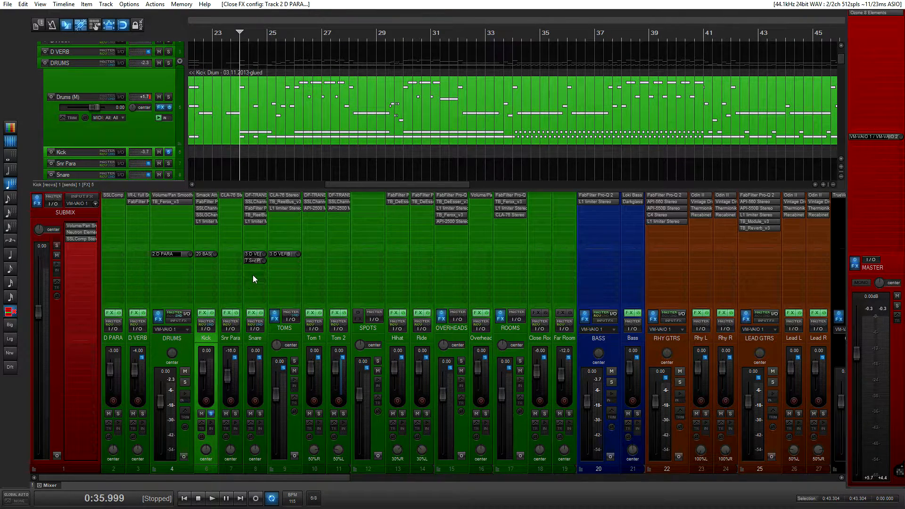
# Unsolo the Kick track and shrink the Drums (M) track to its minimum height
pyautogui.scroll(-5, 341, 119)
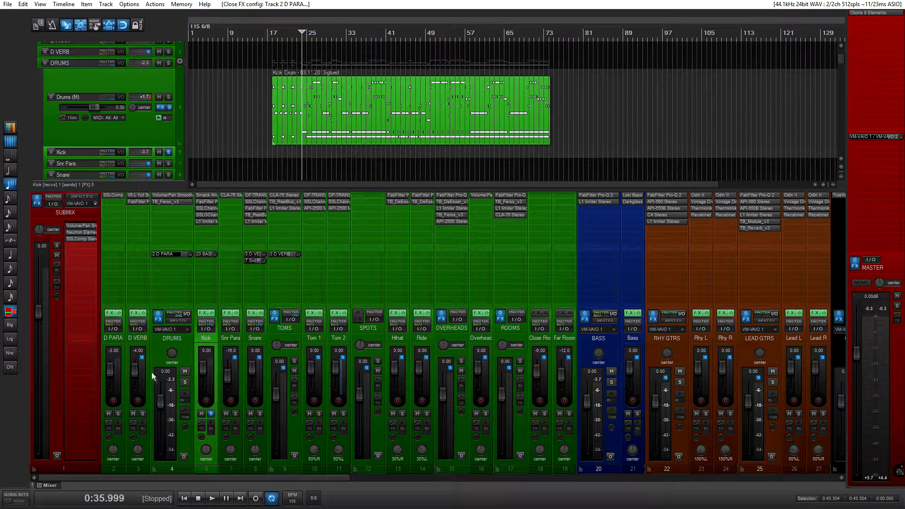
pyautogui.click(211, 414)
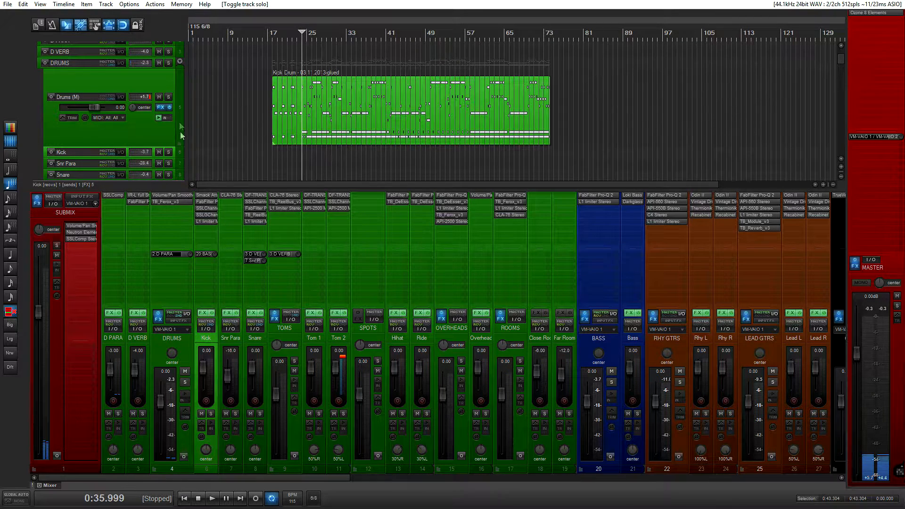
pyautogui.moveTo(115, 146); pyautogui.dragTo(122, 52)
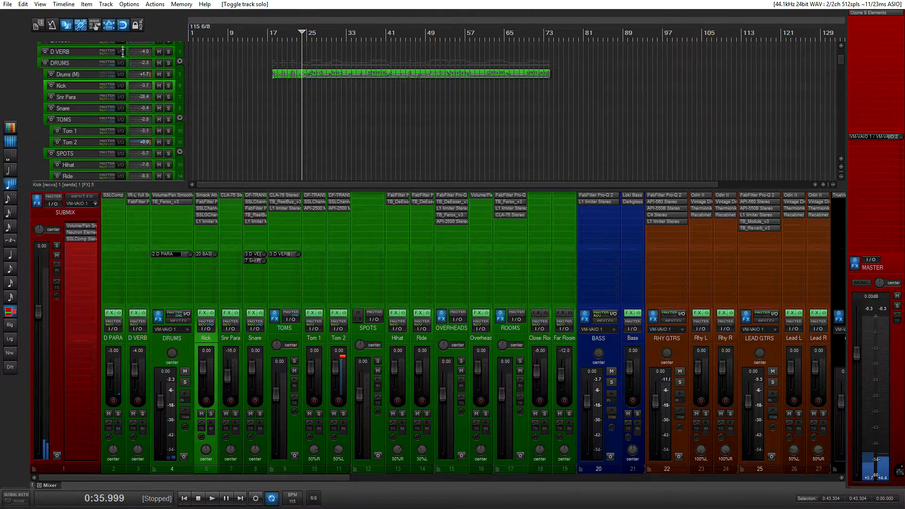
pyautogui.scroll(-1, 139, 137)
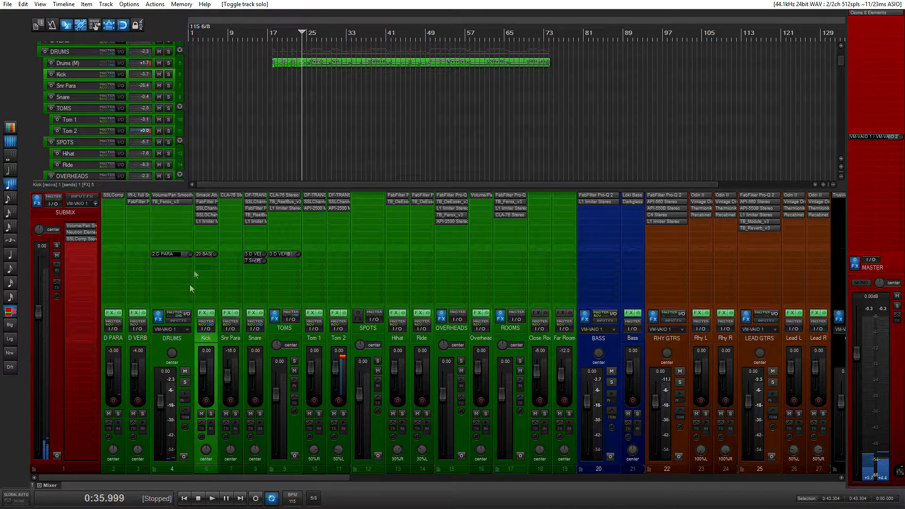
# Solo the DRUMS folder with the D VERB and D PARA tracks, and play from the start of the drum MIDI item
pyautogui.click(185, 382)
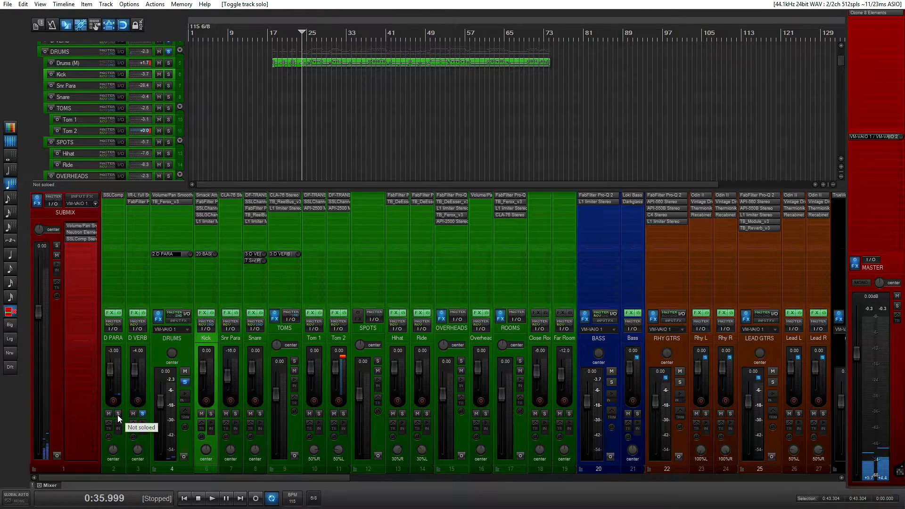
pyautogui.click(269, 108)
pyautogui.click(273, 98)
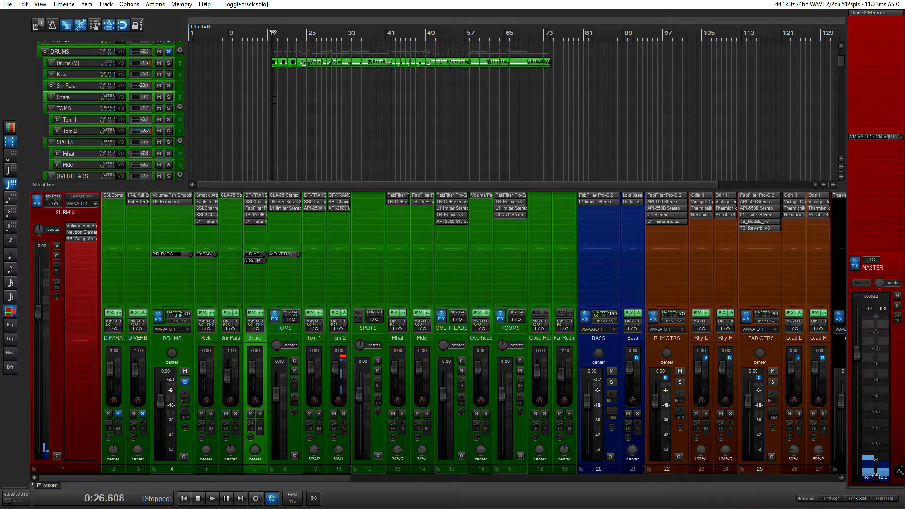
pyautogui.press('space')
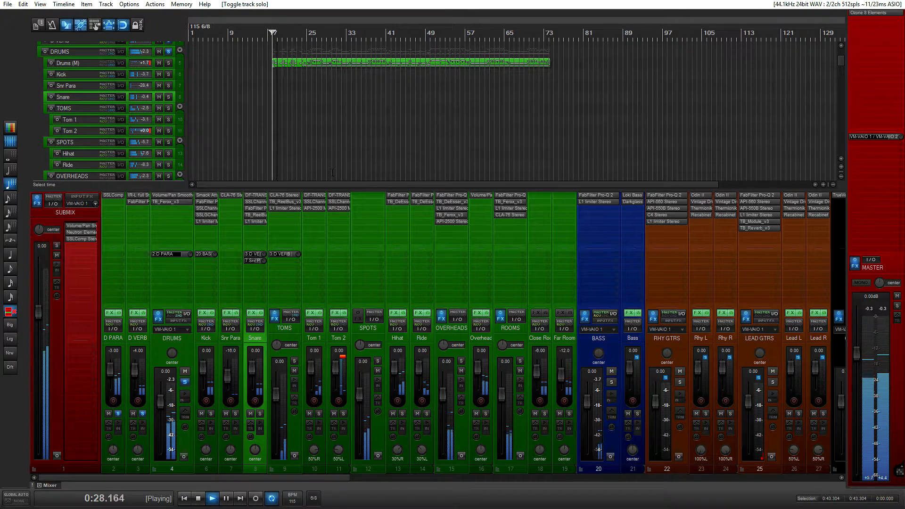
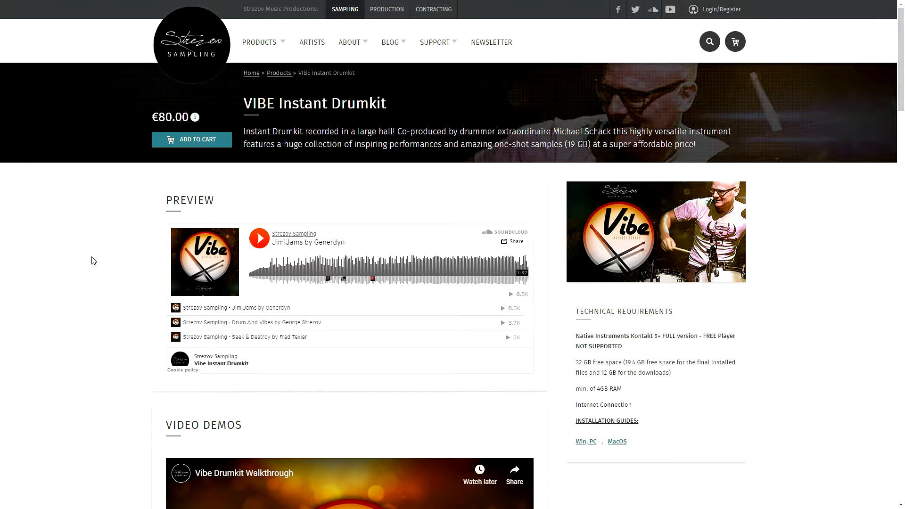
# Switch to the VIBE Instant Drumkit product page in the browser and review its video demos and About VIBE description
pyautogui.scroll(-10, 93, 261)
pyautogui.scroll(-8, 133, 288)
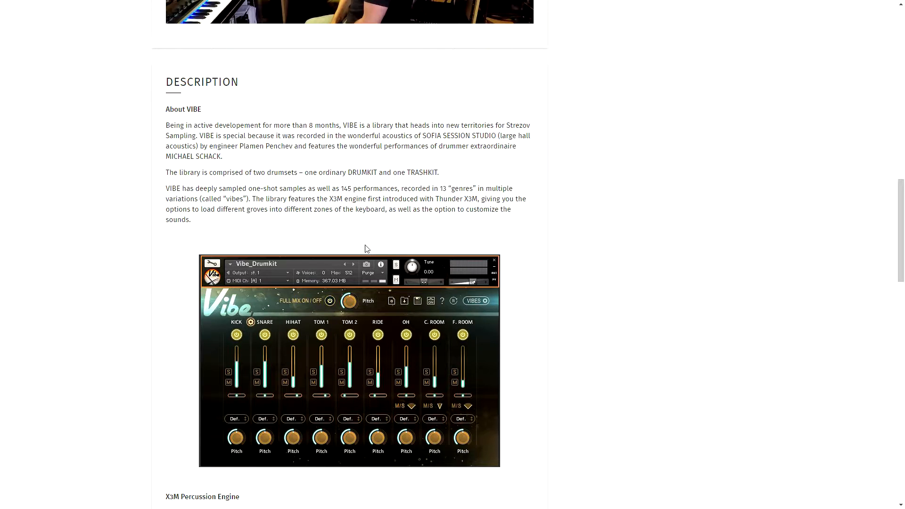
pyautogui.scroll(-1, 386, 254)
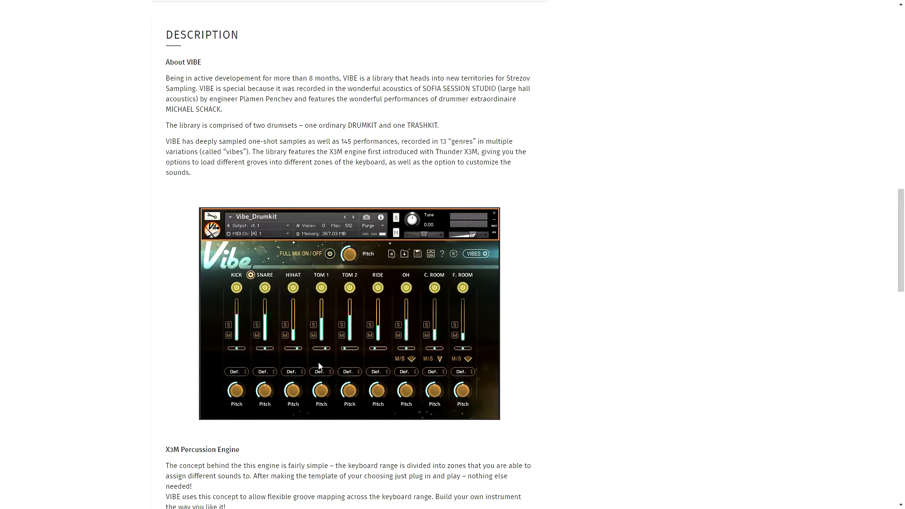
pyautogui.scroll(-1, 869, 239)
pyautogui.scroll(3, 869, 239)
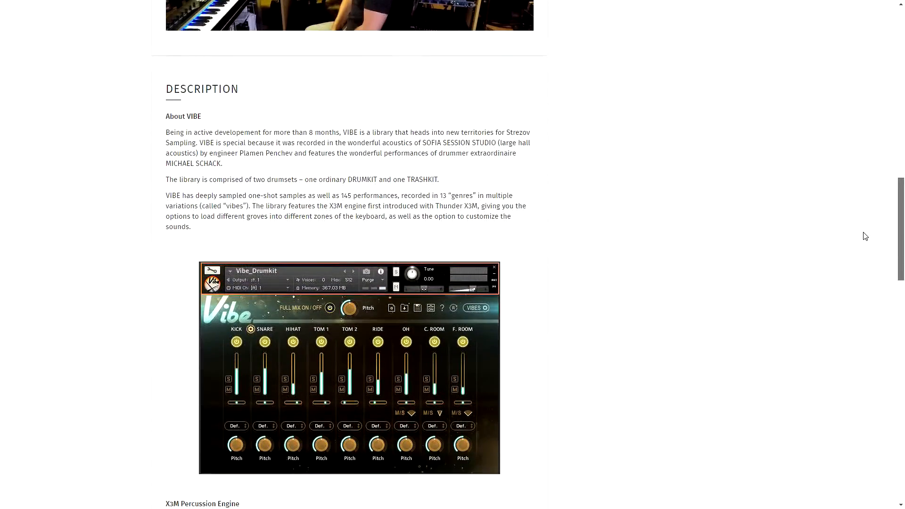
pyautogui.scroll(1, 873, 219)
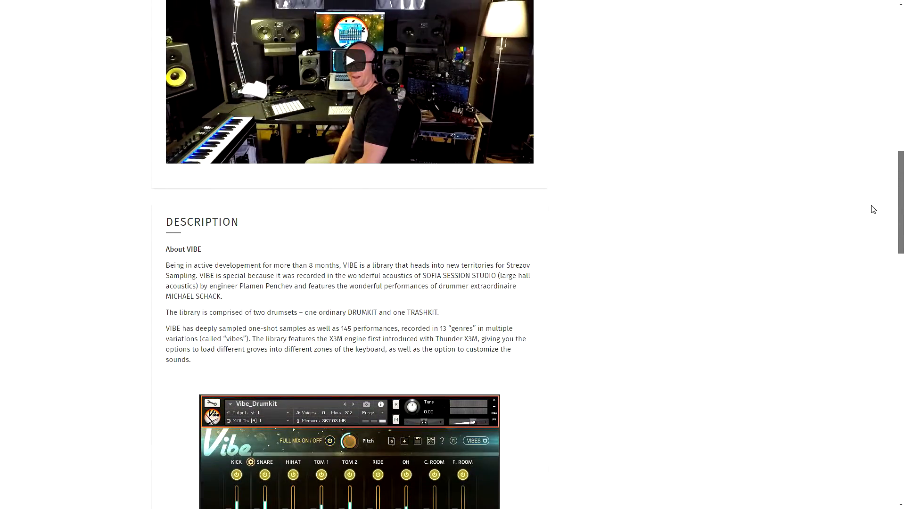
pyautogui.scroll(5, 873, 209)
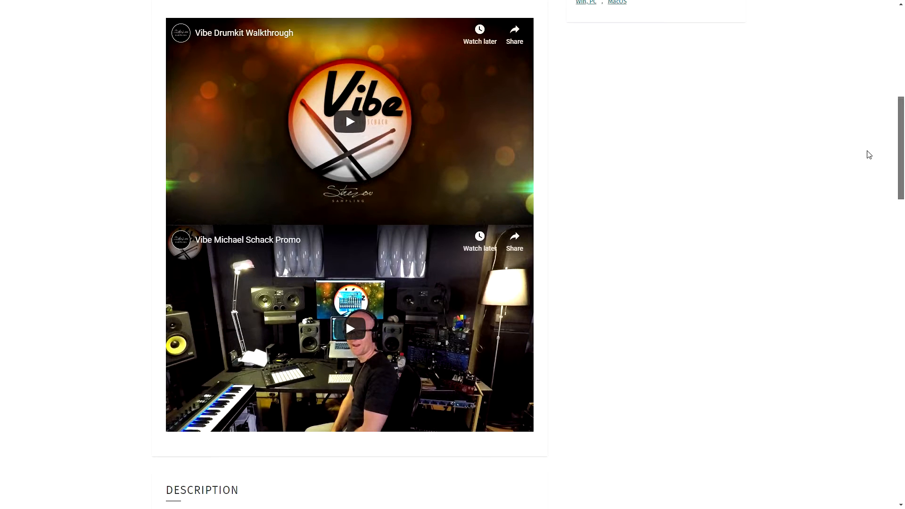
pyautogui.scroll(6, 864, 146)
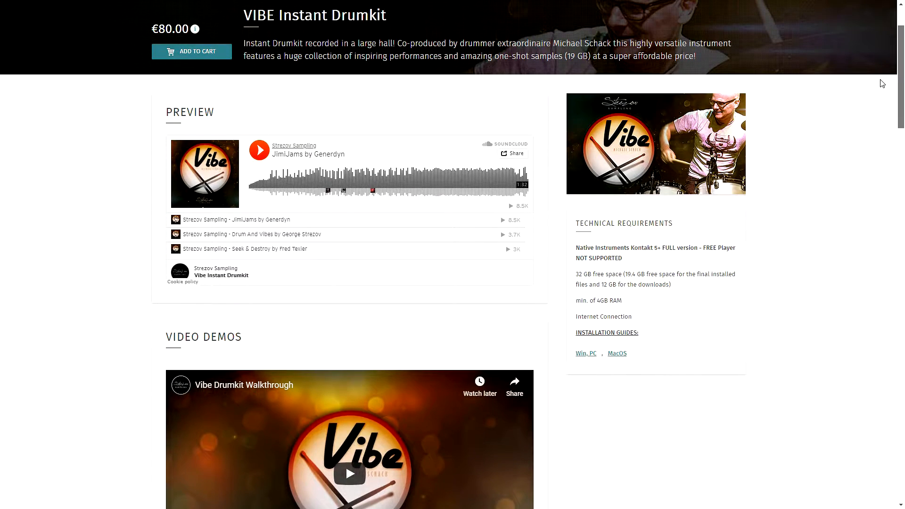
pyautogui.scroll(2, 808, 217)
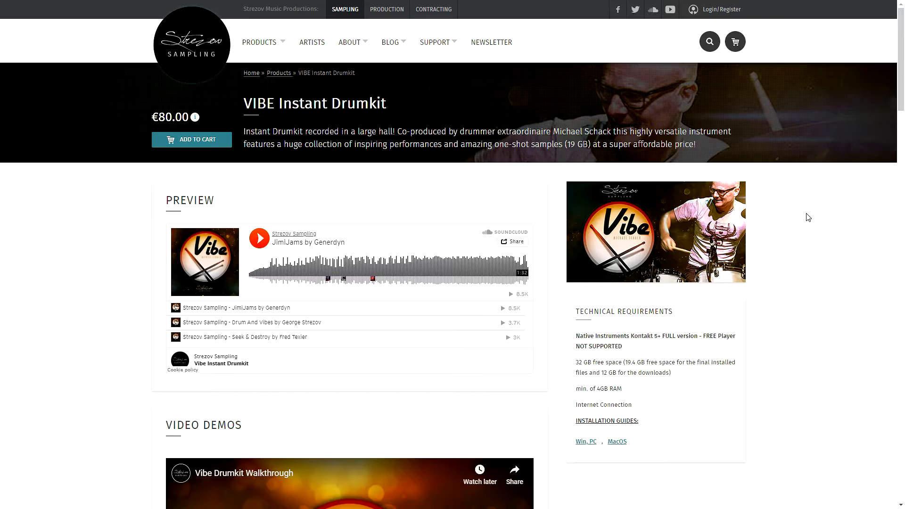
# Examine the X3M Percussion Engine and Overview sections of the product page, and return to the page header
pyautogui.moveTo(900, 81); pyautogui.dragTo(895, 350)
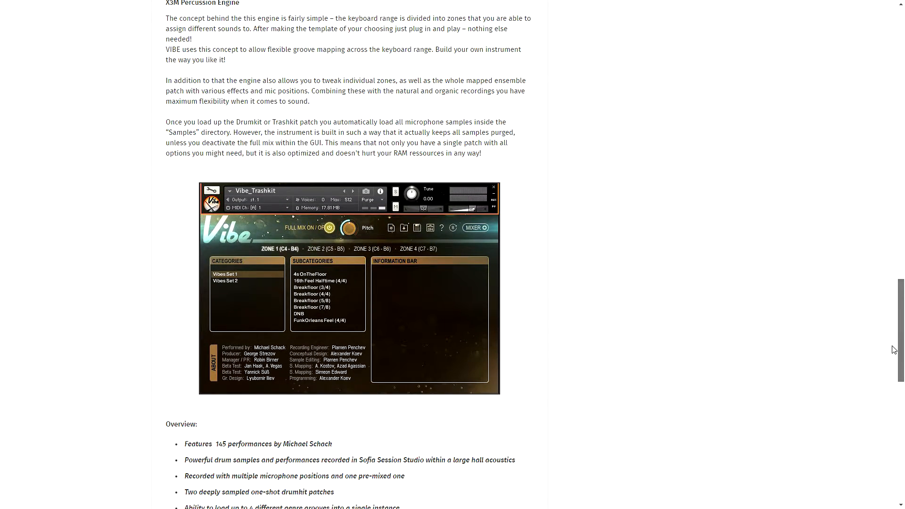
pyautogui.moveTo(894, 350); pyautogui.dragTo(879, 244)
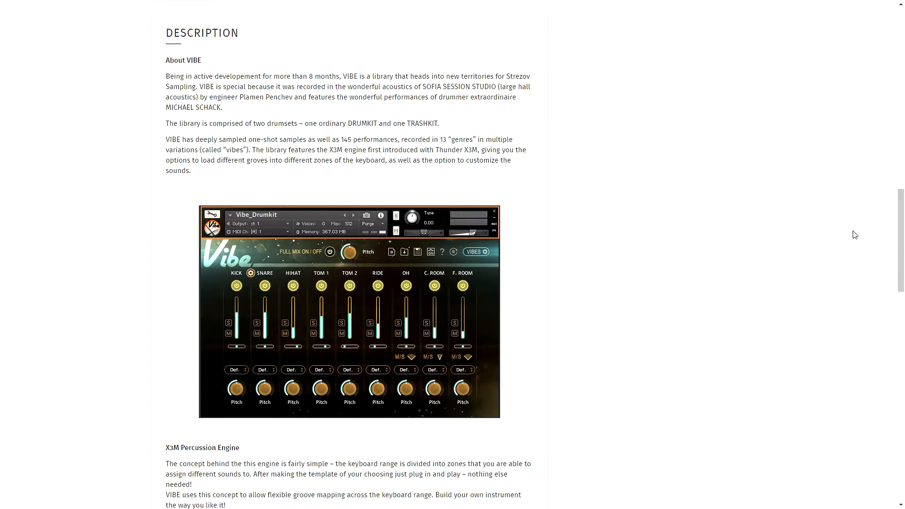
pyautogui.moveTo(898, 245); pyautogui.dragTo(901, 60)
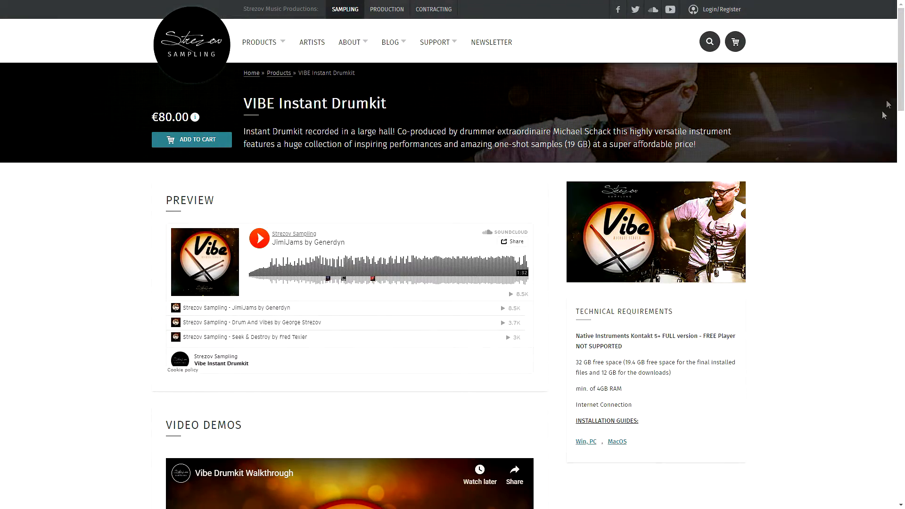